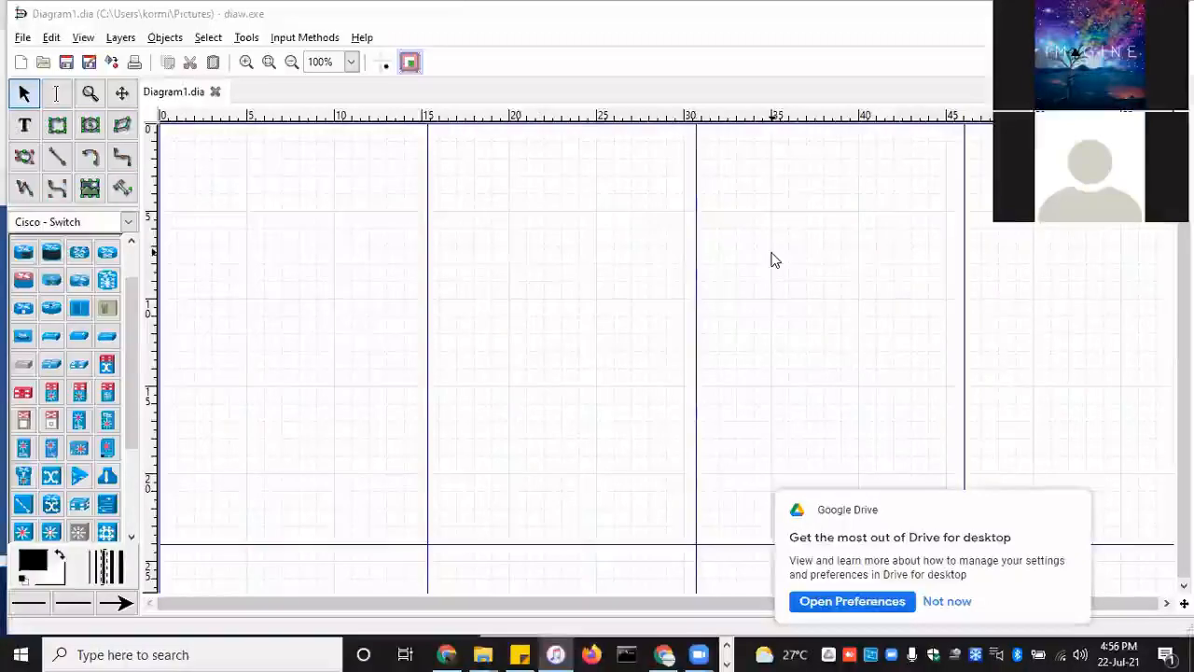
Step: Dismiss the Google Drive notification and look through the Cisco - Computer and Cisco - Network shape sheets
{"action": "left_click", "coordinate": [944, 602]}
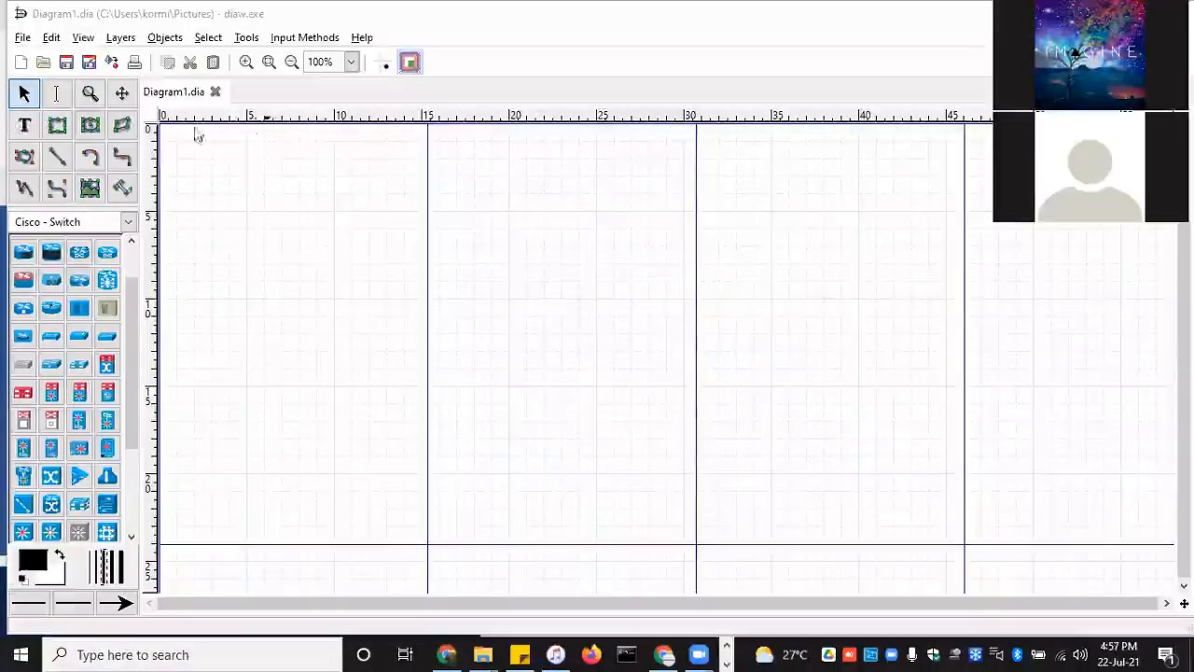
{"action": "left_click", "coordinate": [79, 282]}
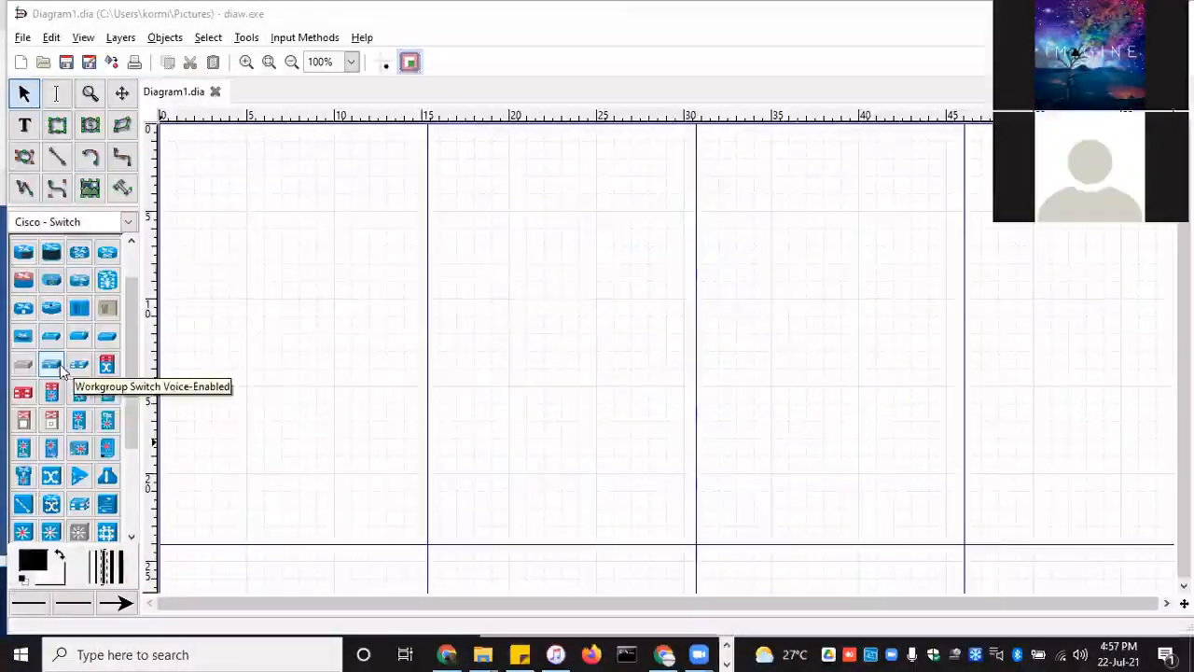
{"action": "left_click", "coordinate": [129, 224]}
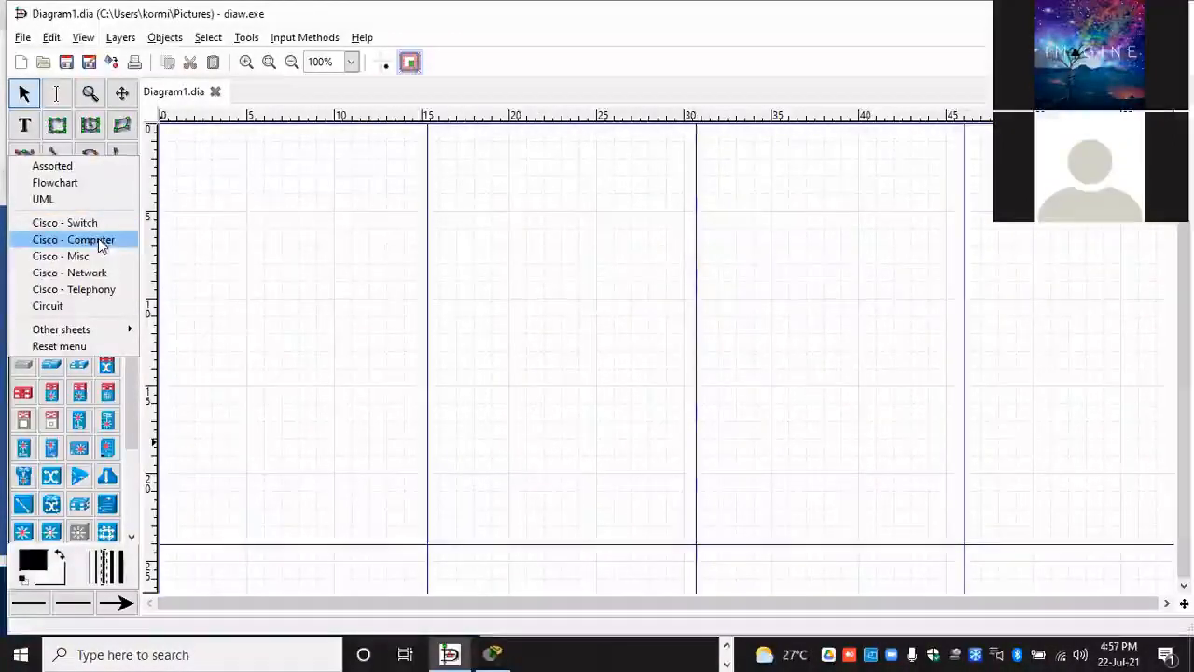
{"action": "left_click", "coordinate": [98, 240]}
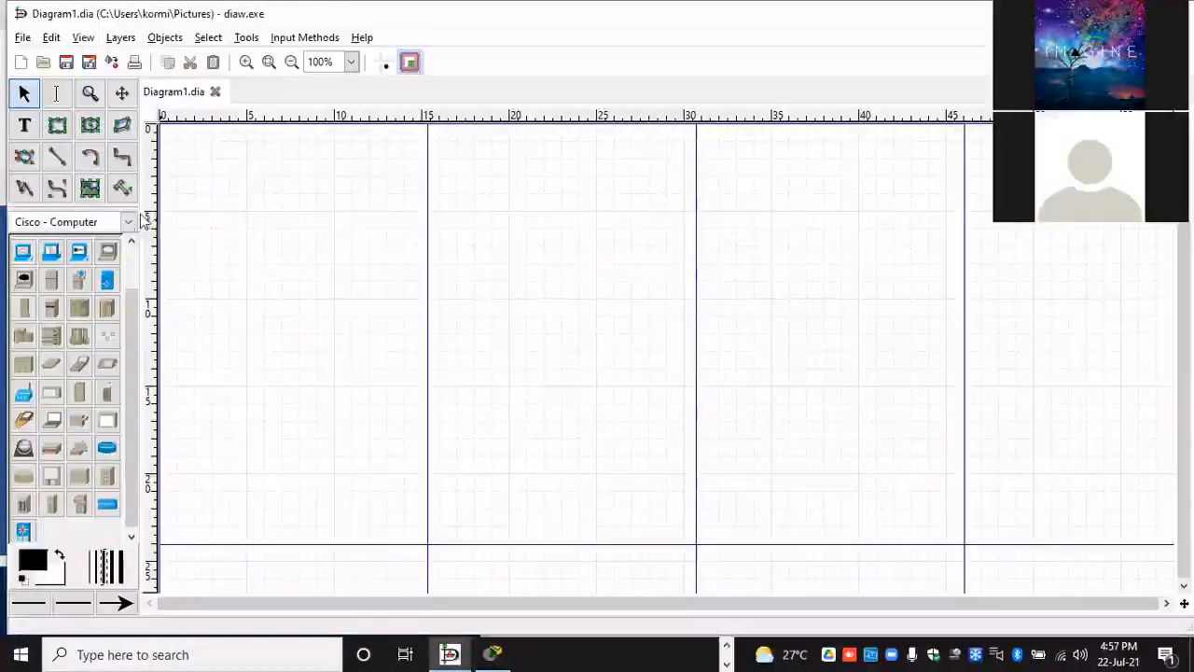
{"action": "left_click", "coordinate": [128, 221]}
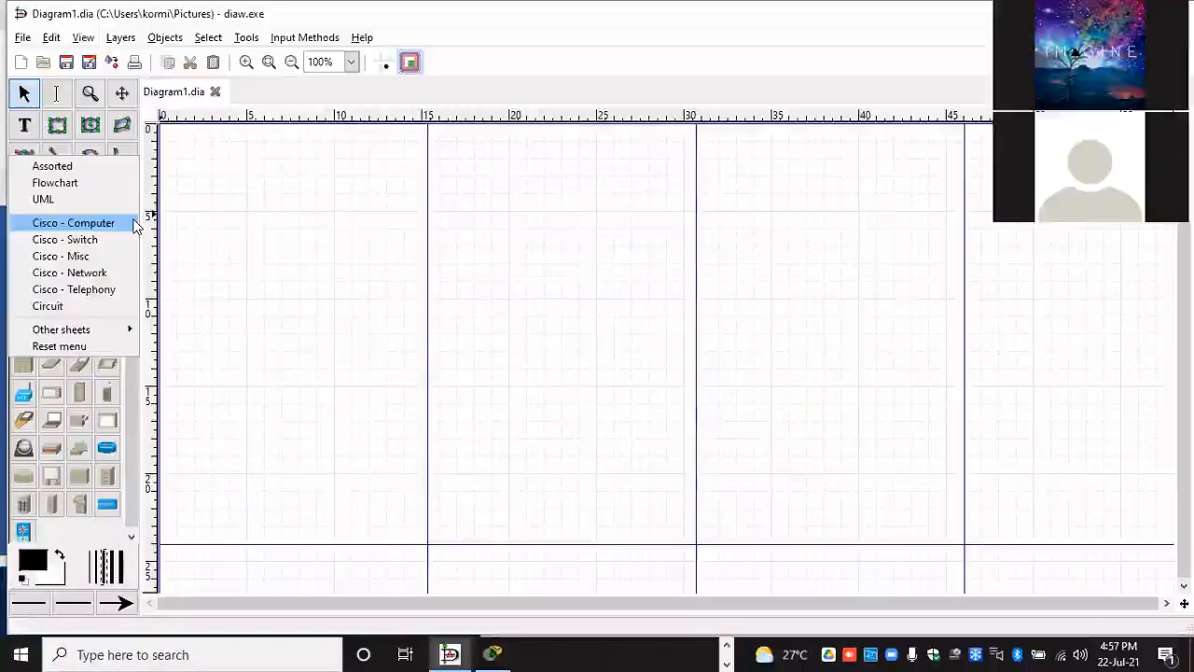
{"action": "left_click", "coordinate": [94, 272]}
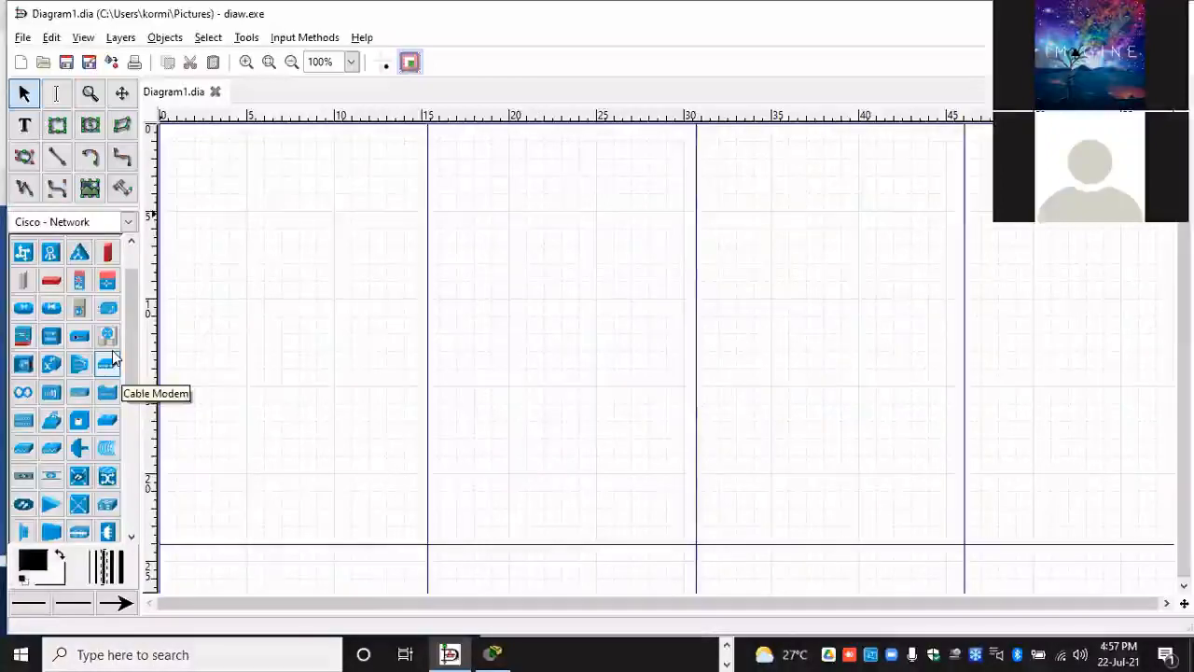
{"action": "scroll", "coordinate": [112, 364], "scroll_direction": "down", "scroll_amount": 3}
{"action": "scroll", "coordinate": [112, 369], "scroll_direction": "down", "scroll_amount": 3}
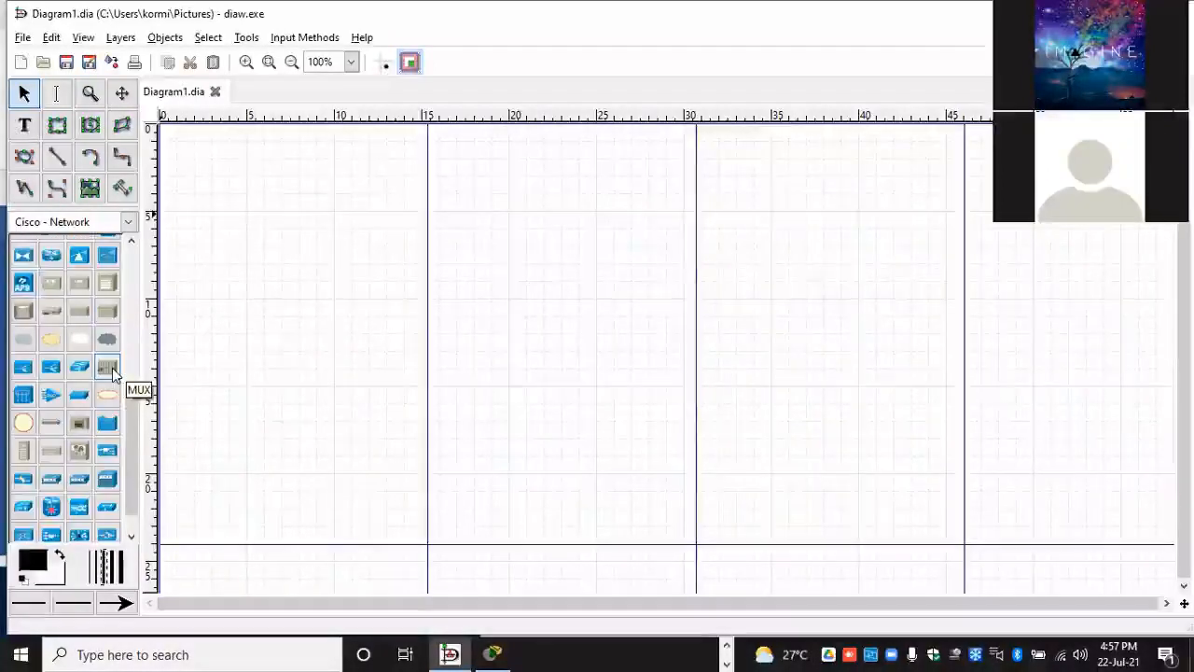
{"action": "scroll", "coordinate": [112, 371], "scroll_direction": "up", "scroll_amount": 2}
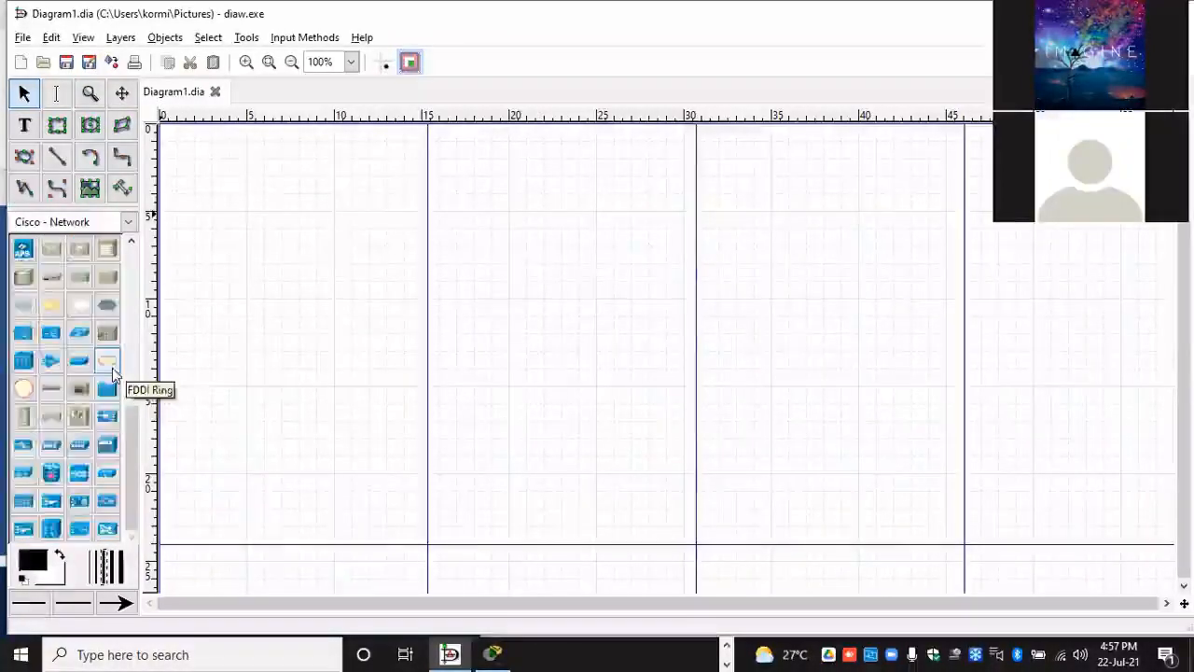
{"action": "scroll", "coordinate": [112, 371], "scroll_direction": "up", "scroll_amount": 5}
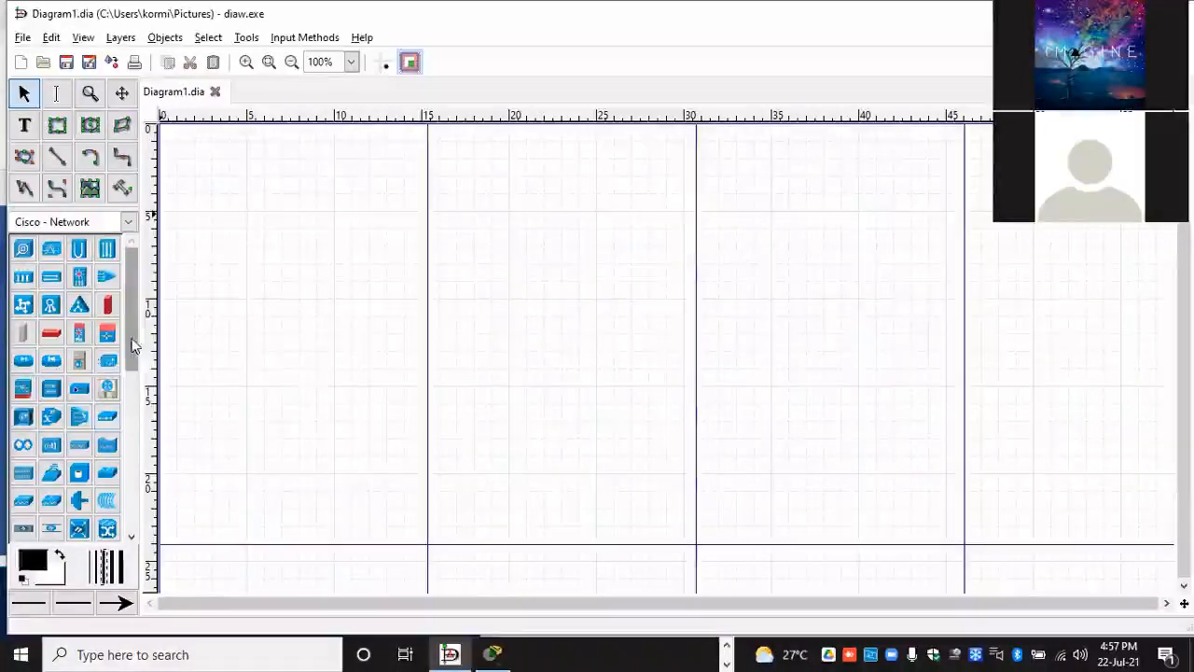
Step: Look through the Cisco - Telephony, Cisco - Misc and Circuit shape sheets, ending on the Cisco - Network sheet
{"action": "left_click", "coordinate": [128, 221]}
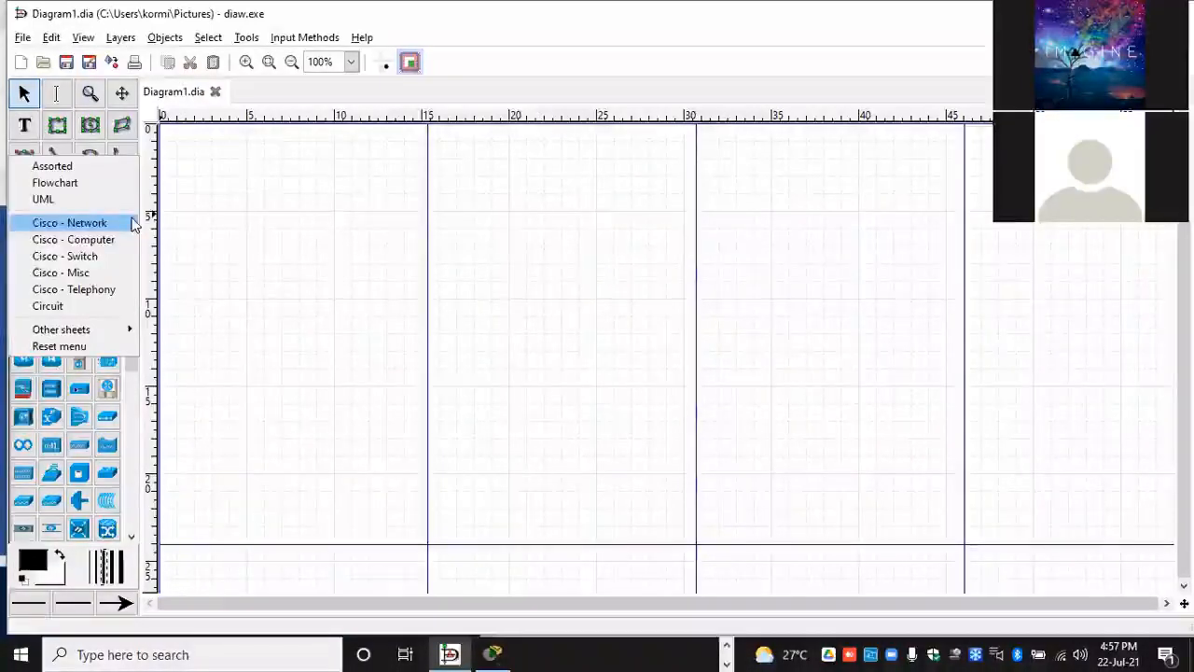
{"action": "left_click", "coordinate": [99, 289]}
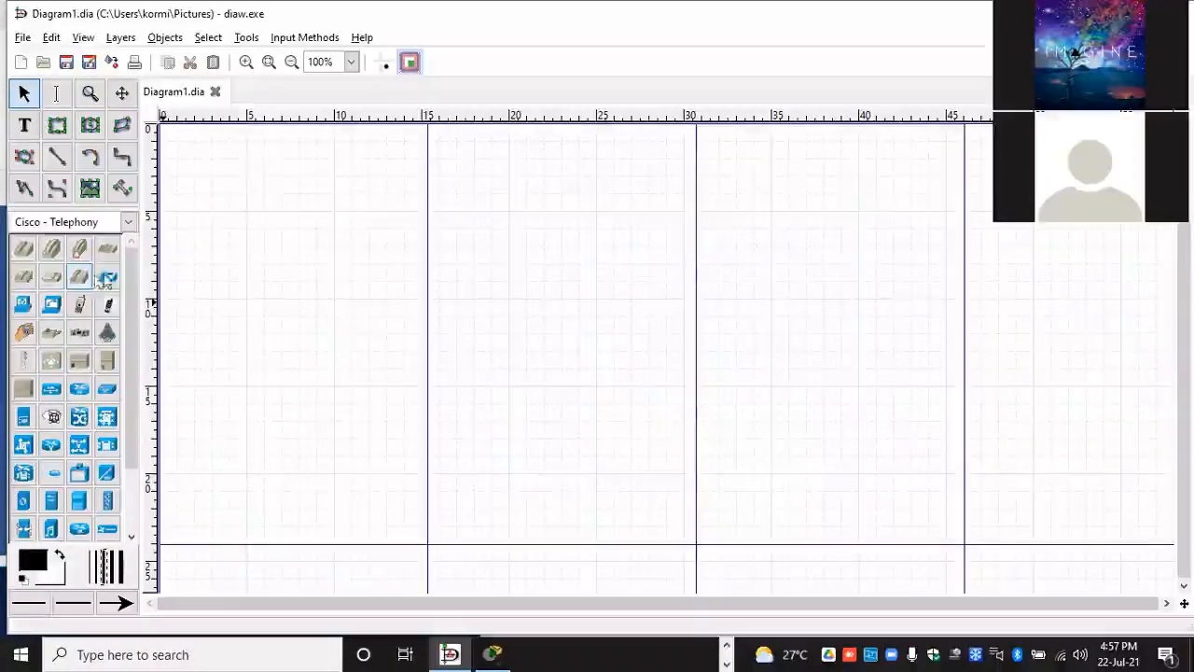
{"action": "left_click", "coordinate": [131, 222]}
{"action": "left_click", "coordinate": [94, 289]}
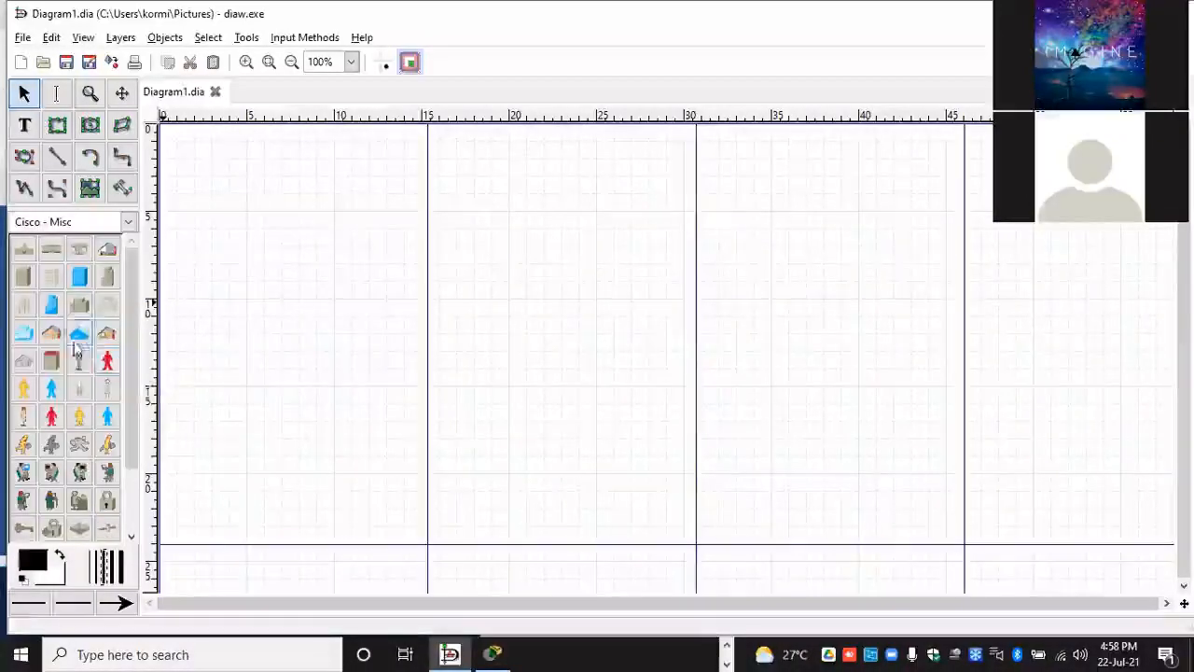
{"action": "left_click", "coordinate": [93, 222]}
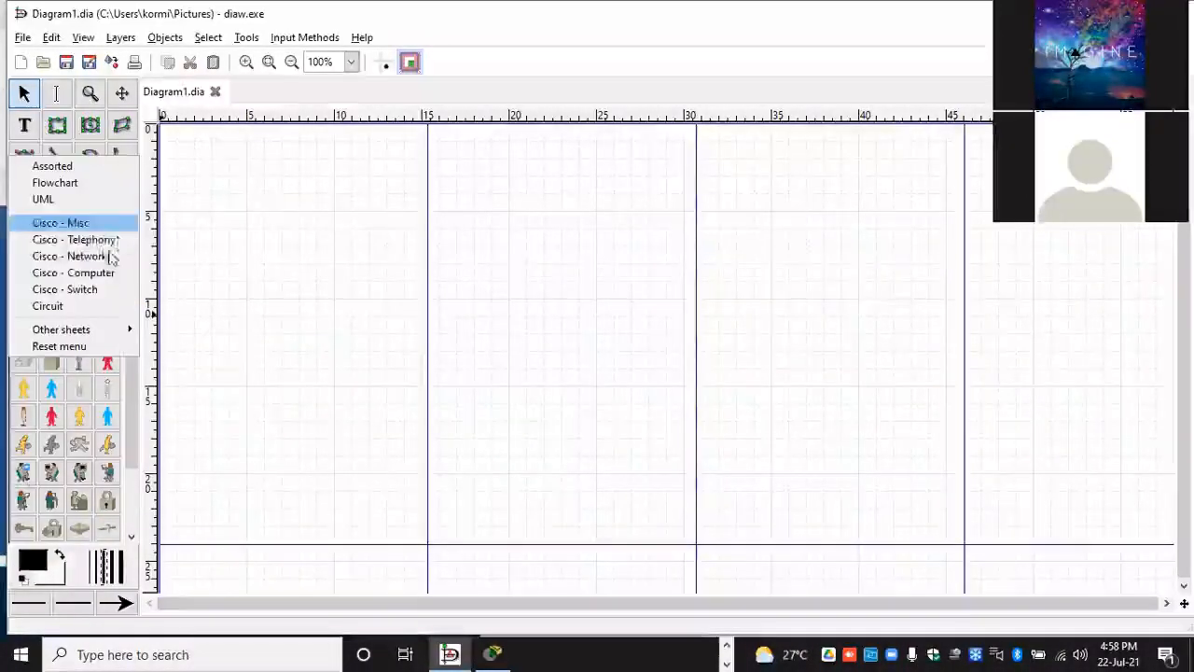
{"action": "left_click", "coordinate": [58, 307]}
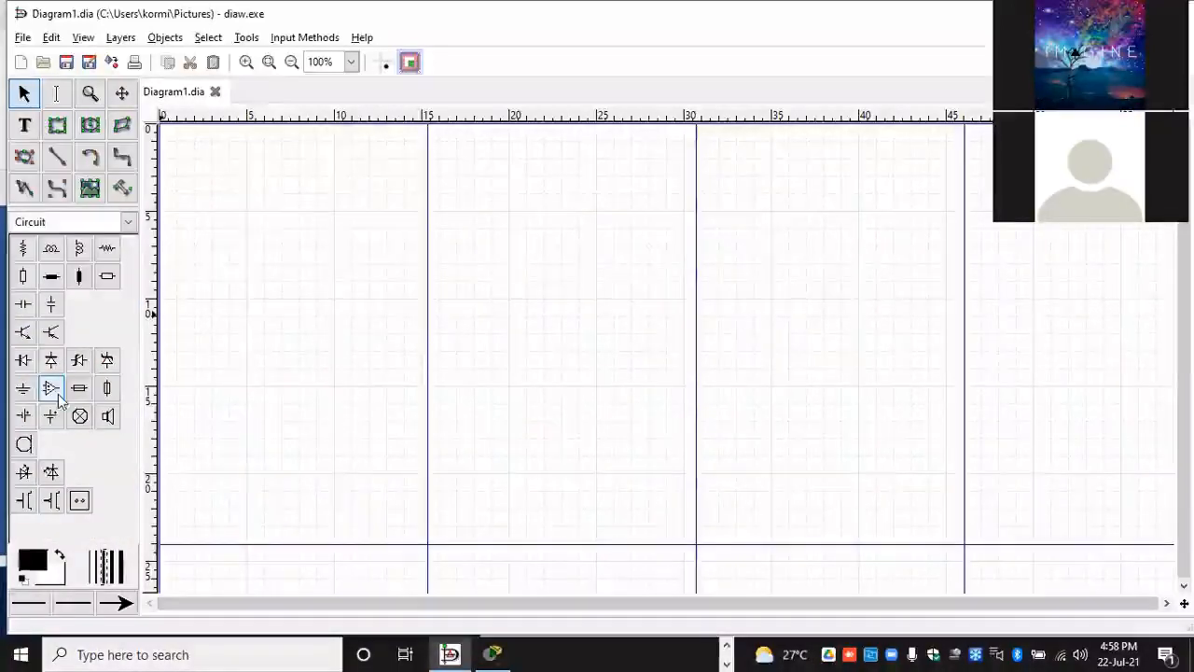
{"action": "left_click", "coordinate": [127, 222]}
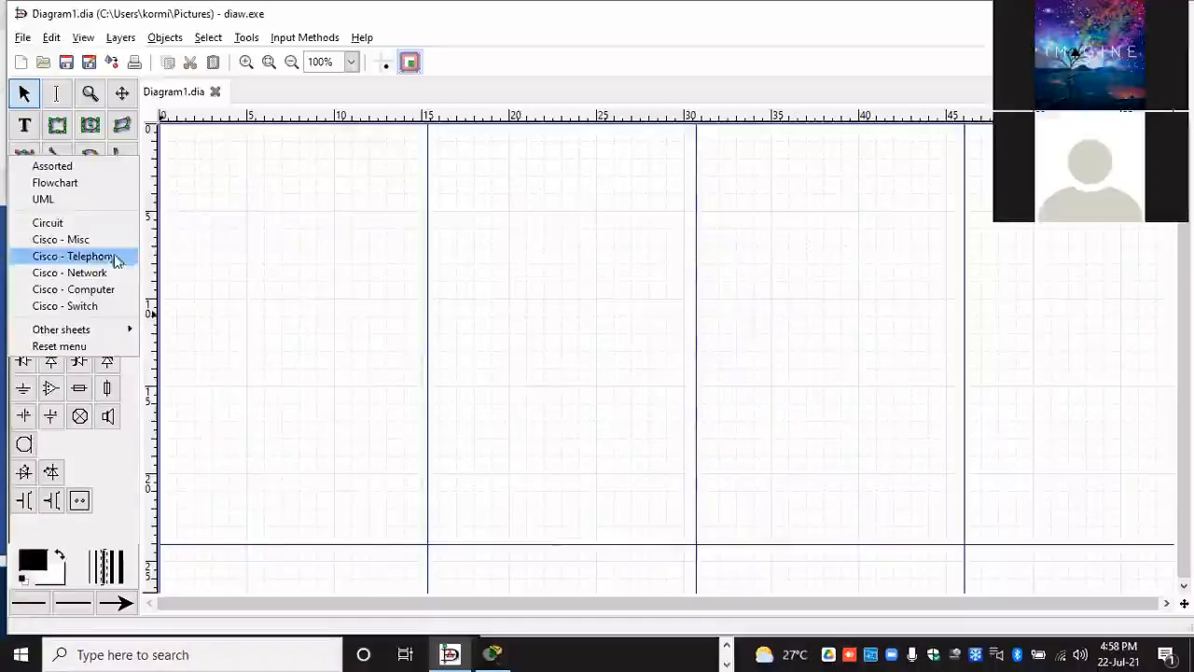
{"action": "left_click", "coordinate": [289, 216]}
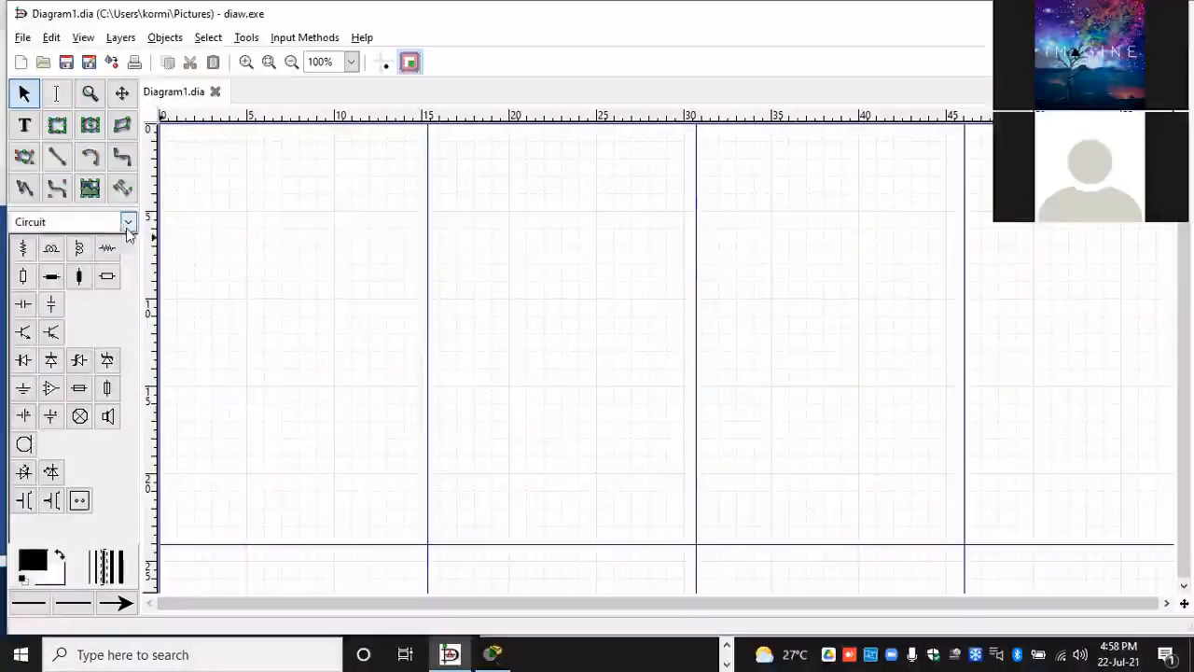
{"action": "left_click", "coordinate": [127, 223]}
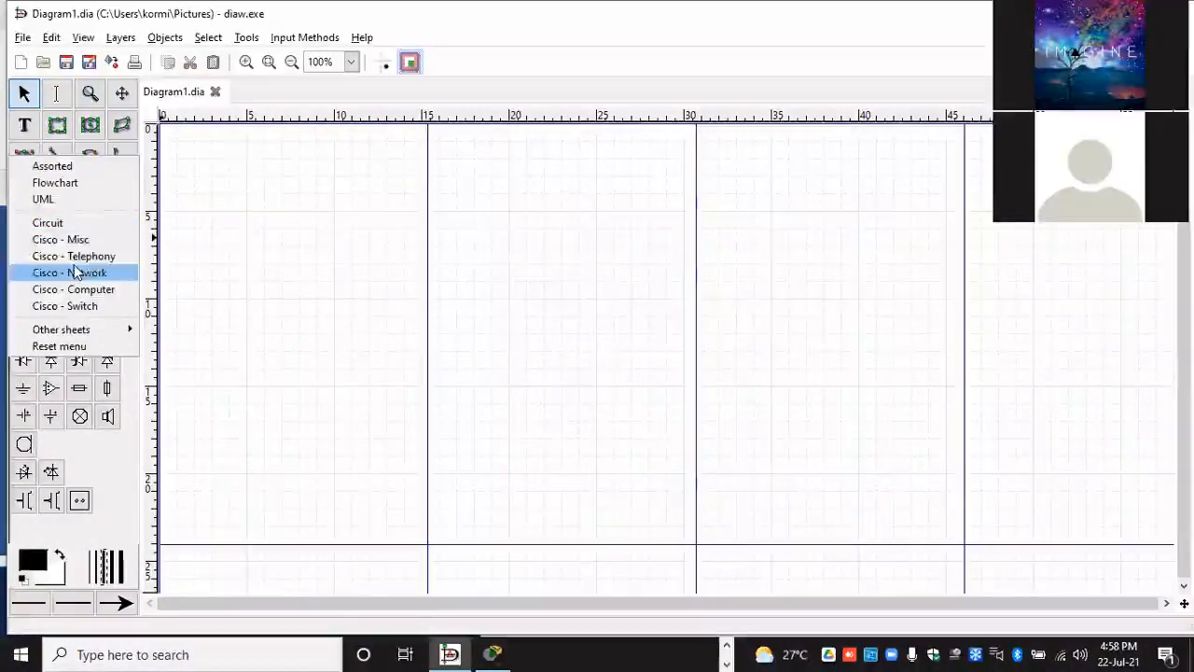
{"action": "left_click", "coordinate": [142, 252]}
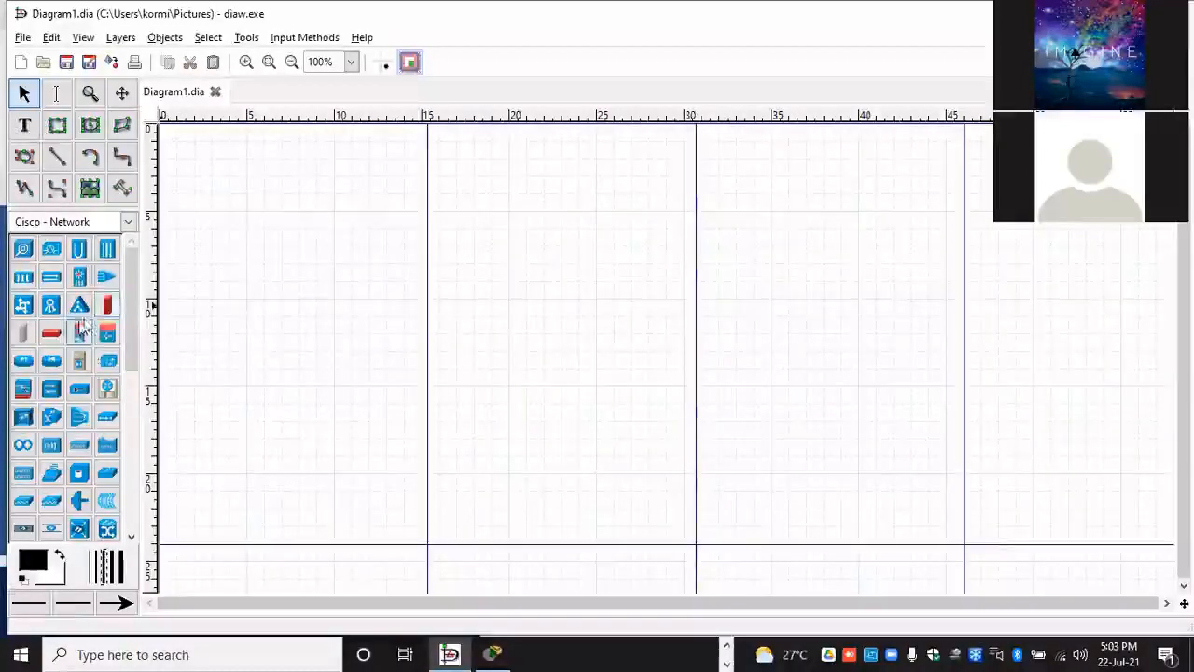
Step: Place a Workgroup switch from the Cisco - Switch sheet on the canvas, positioned about 21 across and 12 down on the rulers
{"action": "left_click", "coordinate": [130, 226]}
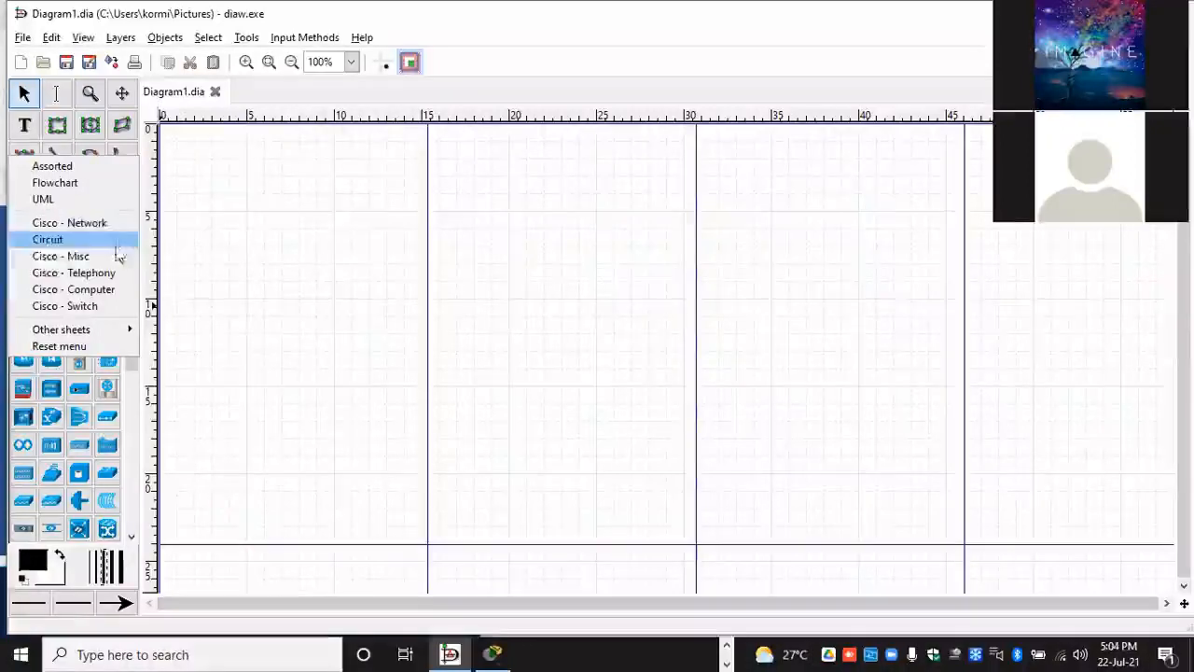
{"action": "left_click", "coordinate": [110, 305]}
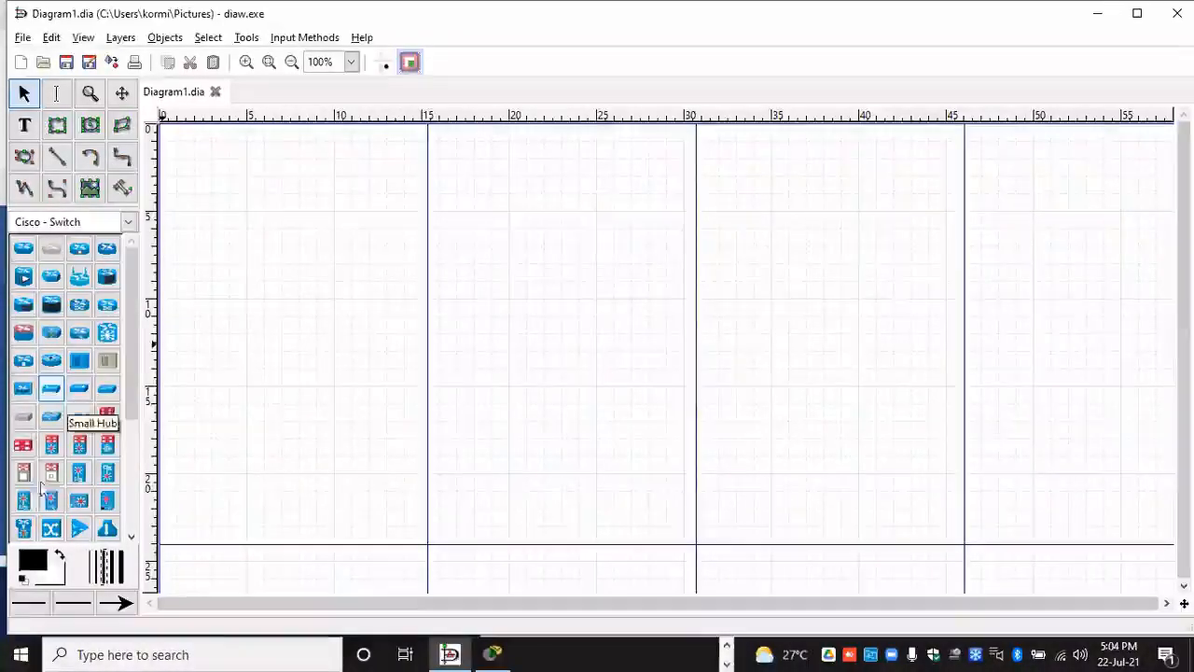
{"action": "left_click", "coordinate": [107, 389]}
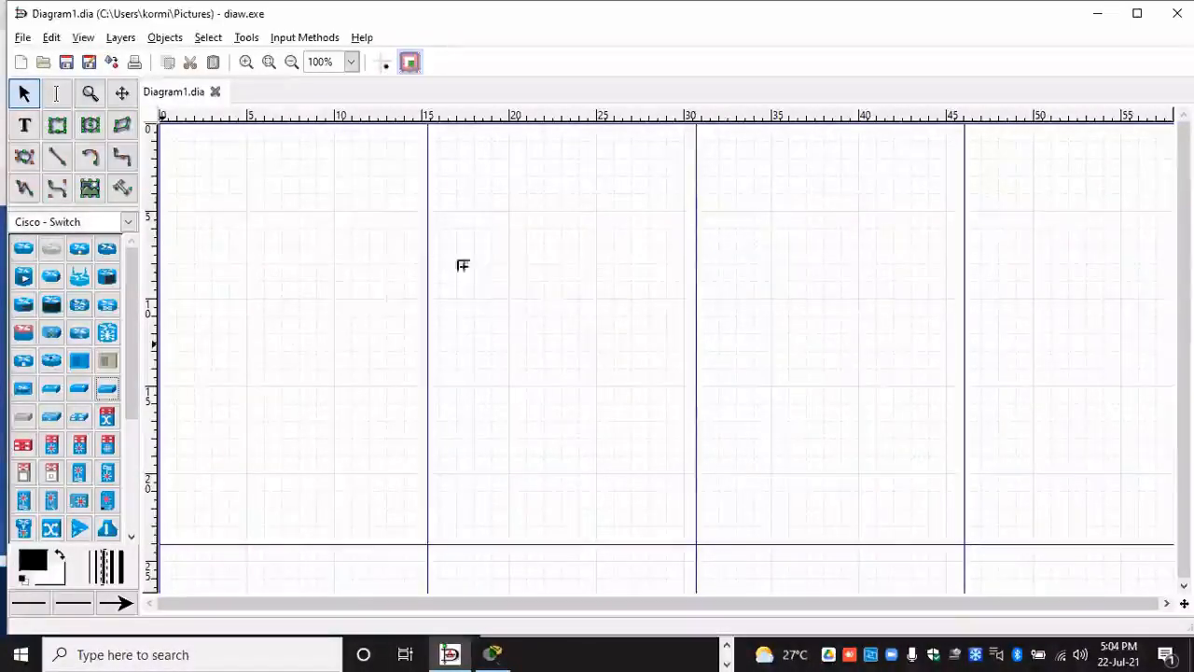
{"action": "left_click", "coordinate": [455, 297]}
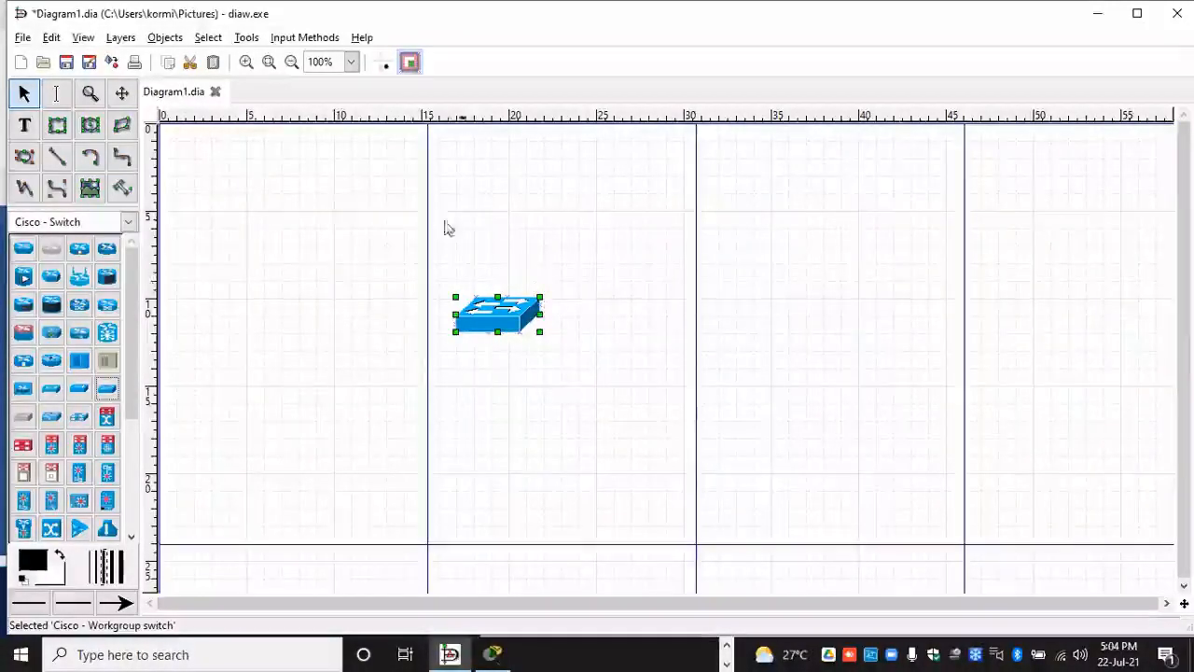
{"action": "left_click_drag", "start_coordinate": [509, 335], "coordinate": [575, 352]}
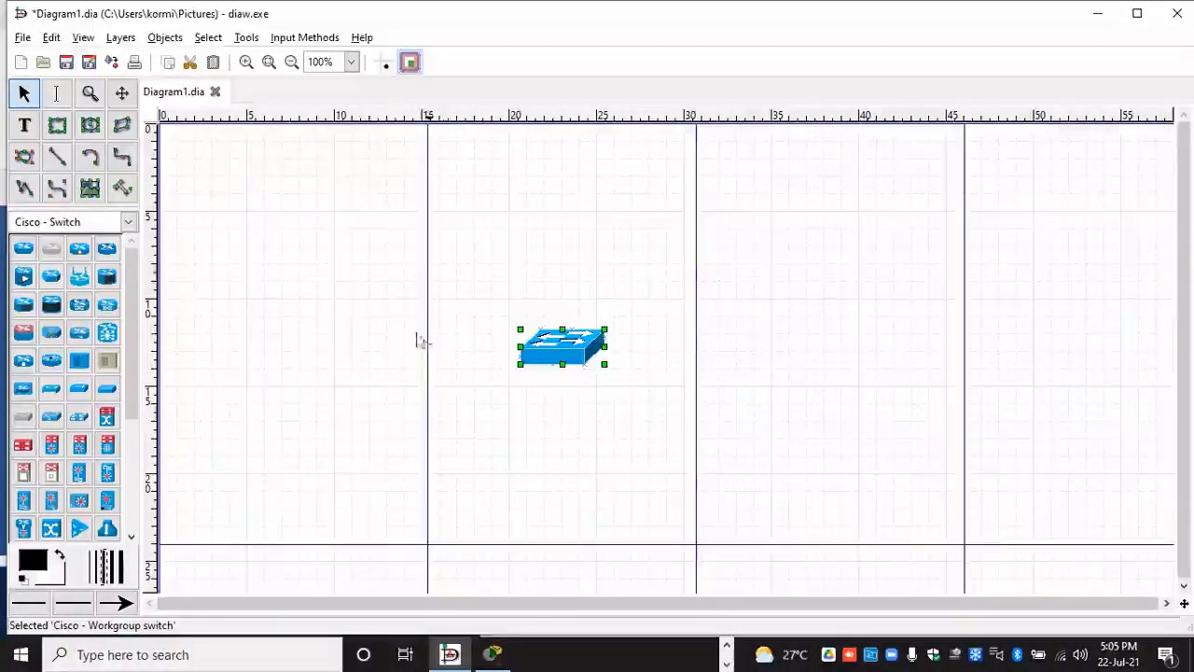
Step: Add five PC shapes from the Cisco - Computer sheet in a horizontal row below the switch
{"action": "left_click", "coordinate": [130, 221]}
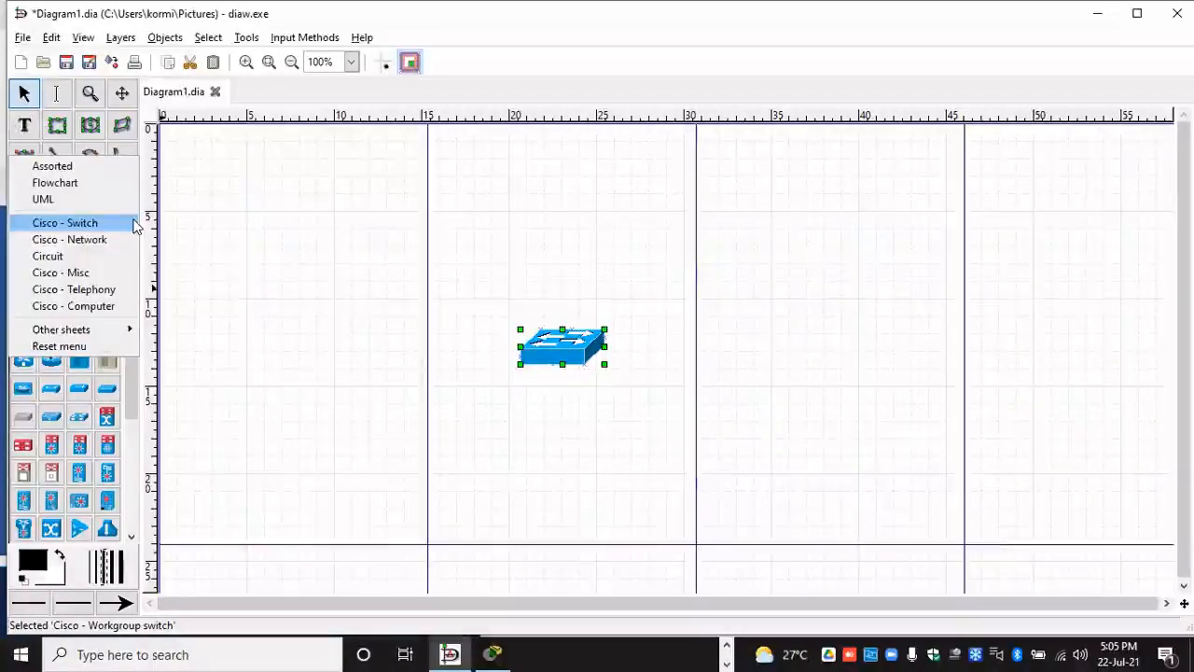
{"action": "left_click", "coordinate": [97, 306]}
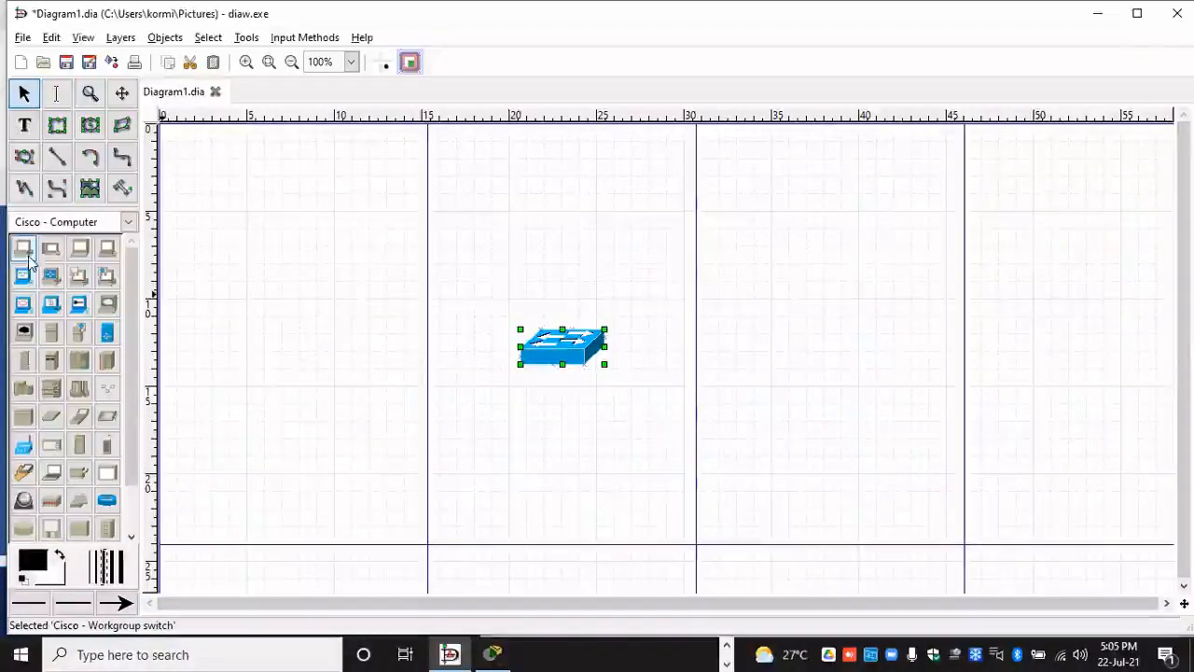
{"action": "left_click", "coordinate": [24, 249]}
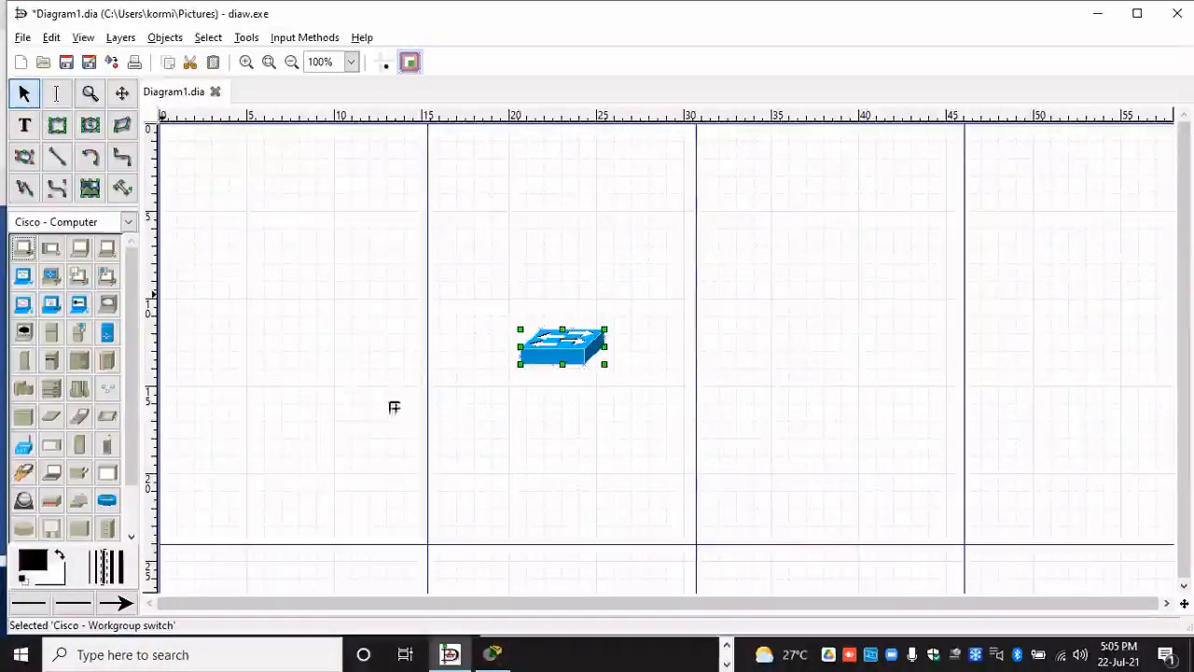
{"action": "left_click", "coordinate": [467, 432]}
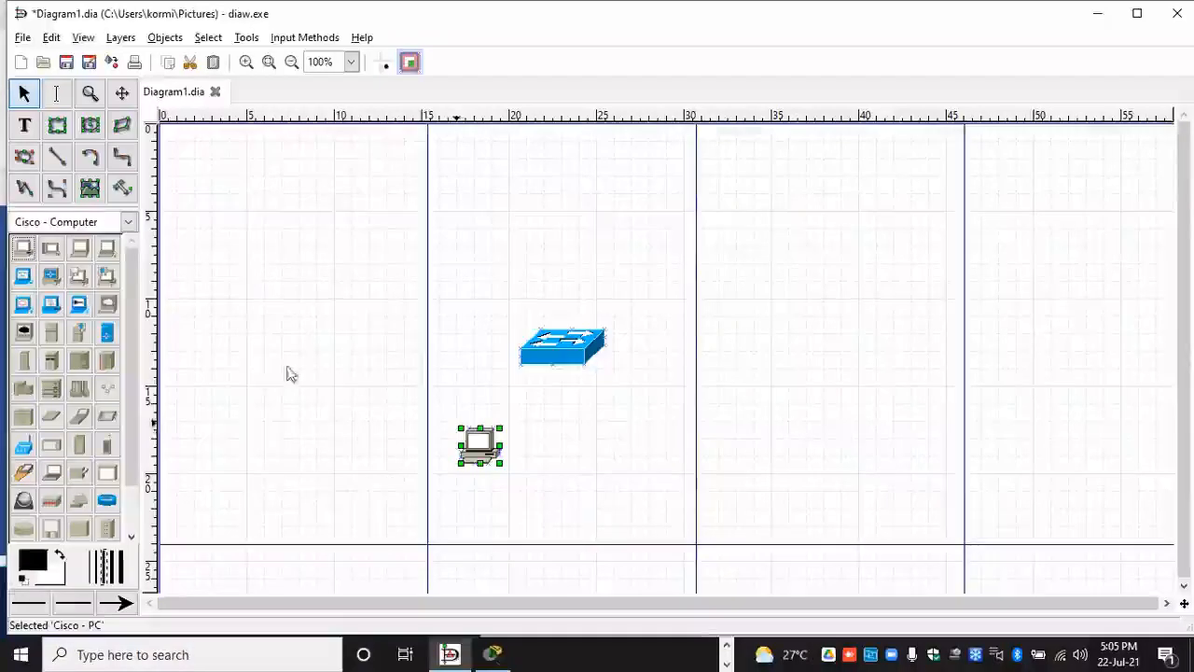
{"action": "left_click", "coordinate": [24, 249]}
{"action": "left_click", "coordinate": [537, 432]}
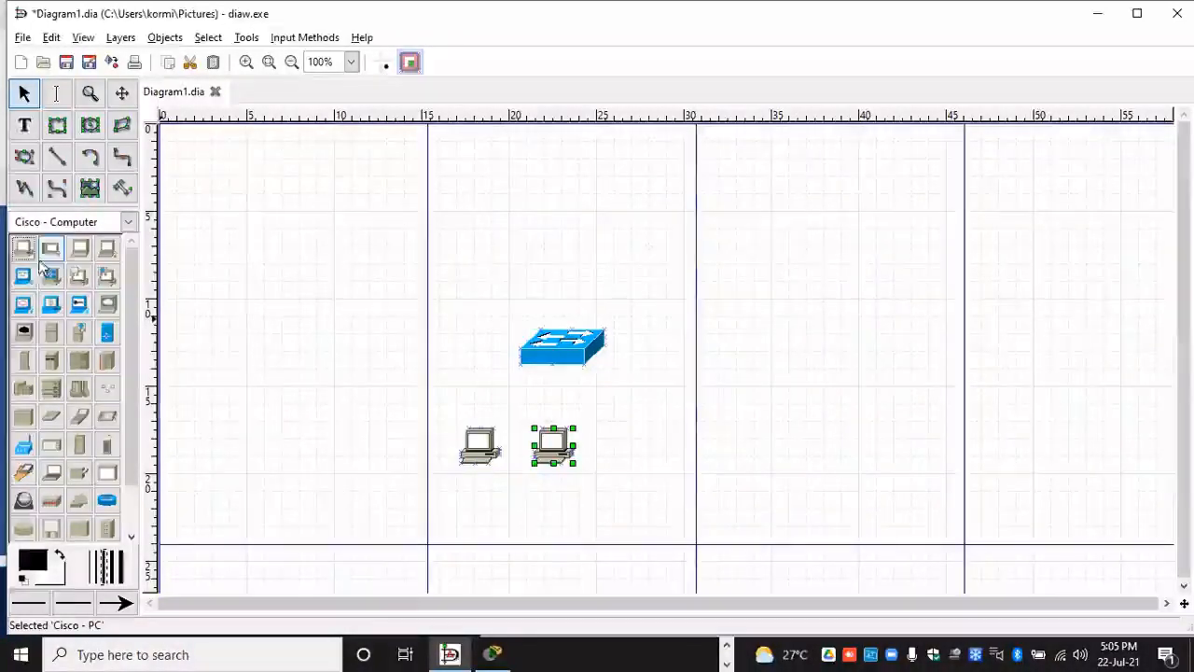
{"action": "left_click", "coordinate": [24, 249]}
{"action": "left_click", "coordinate": [621, 438]}
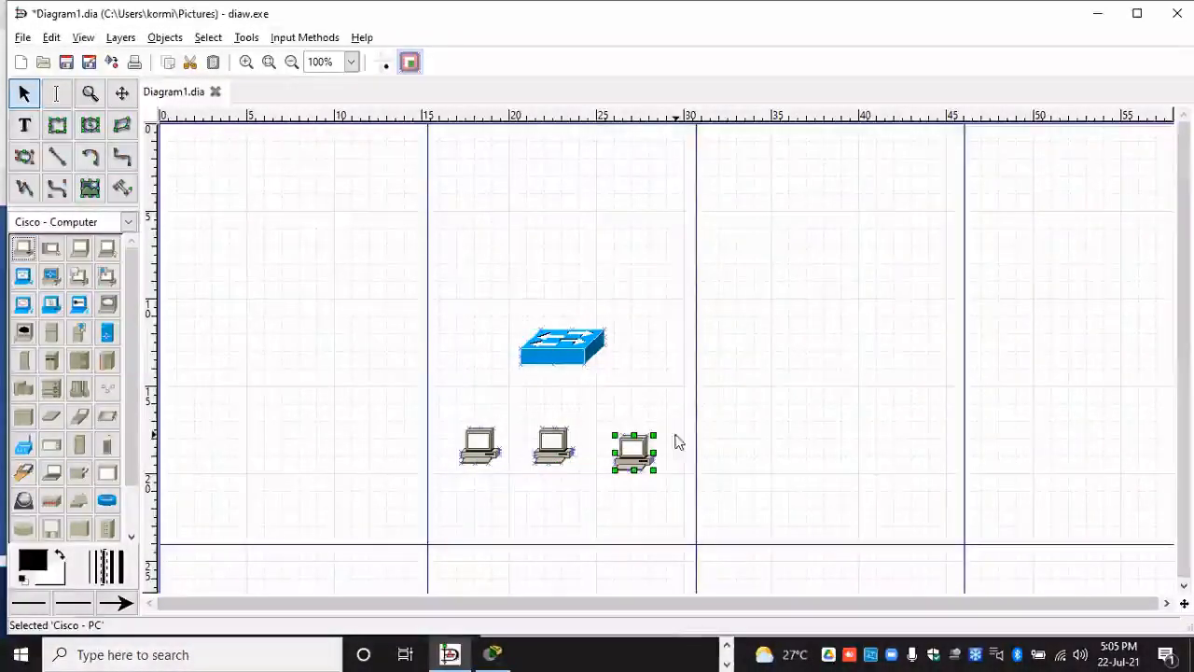
{"action": "left_click", "coordinate": [24, 249]}
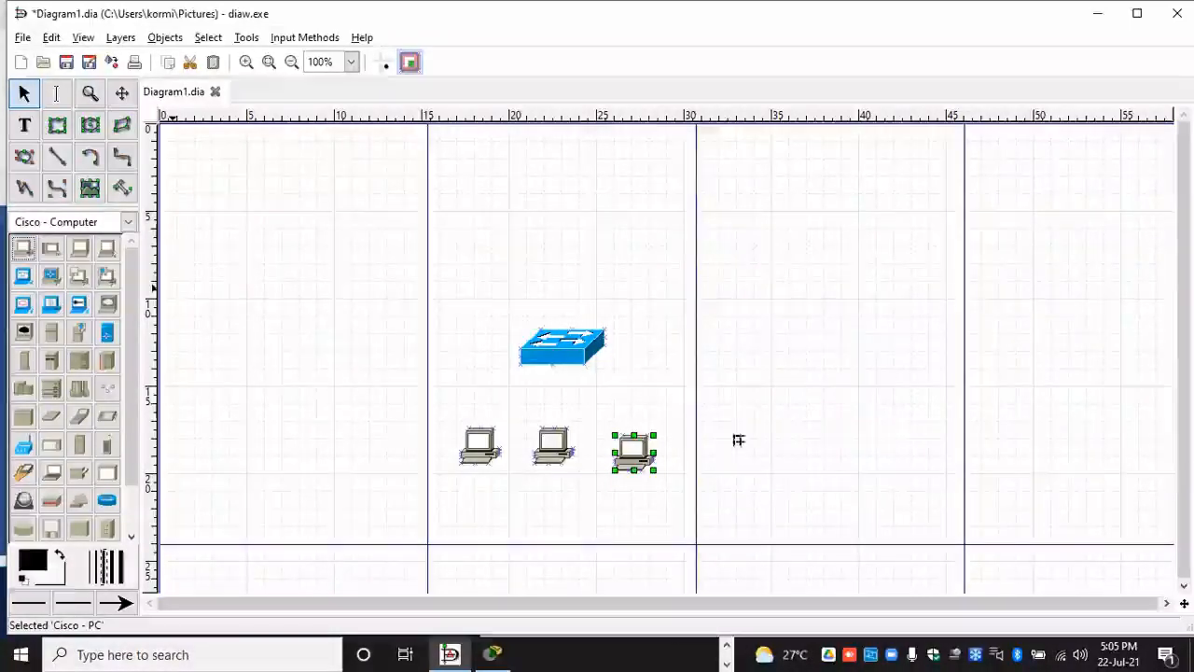
{"action": "left_click", "coordinate": [702, 438]}
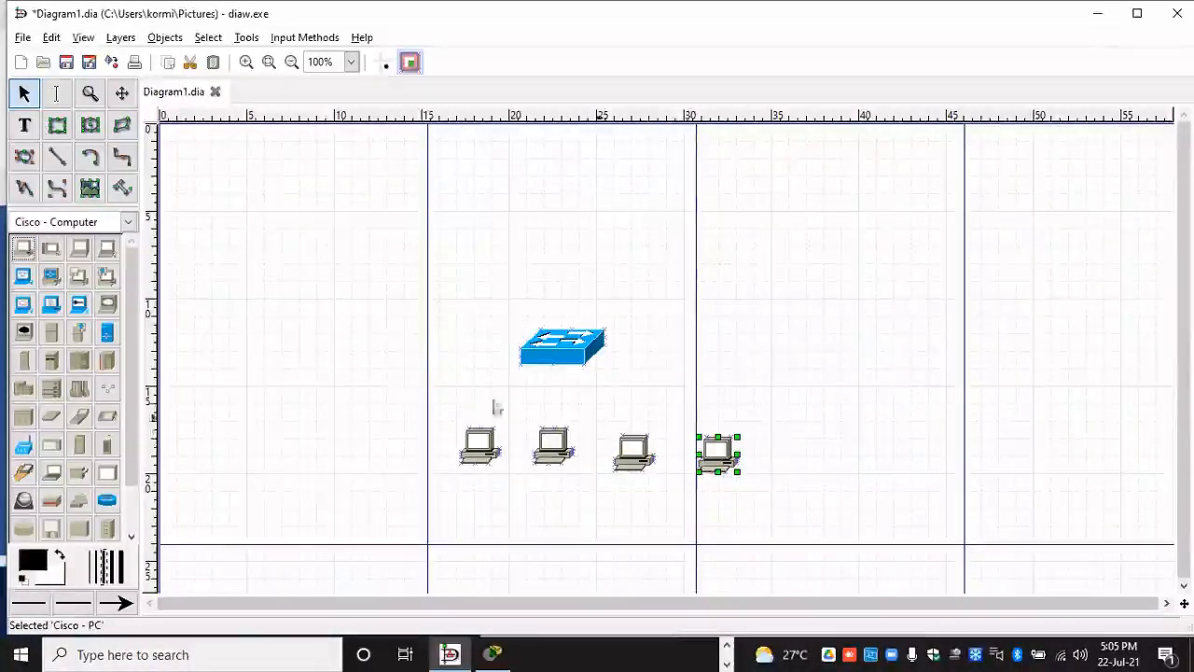
{"action": "left_click", "coordinate": [24, 249]}
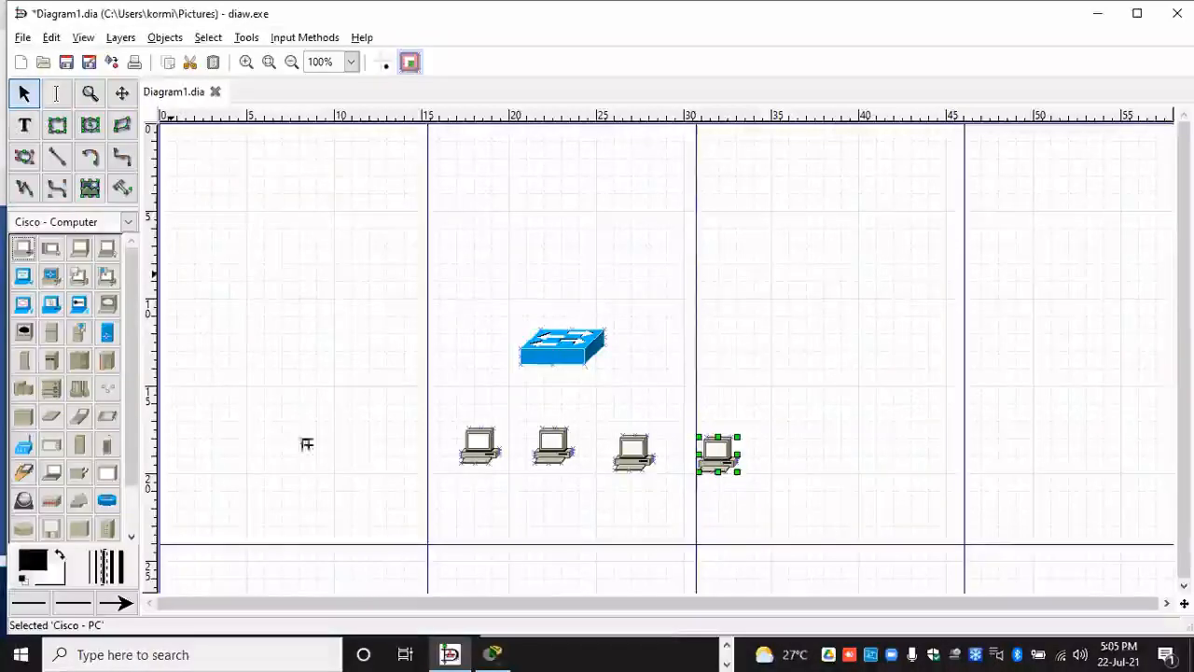
{"action": "left_click", "coordinate": [401, 450]}
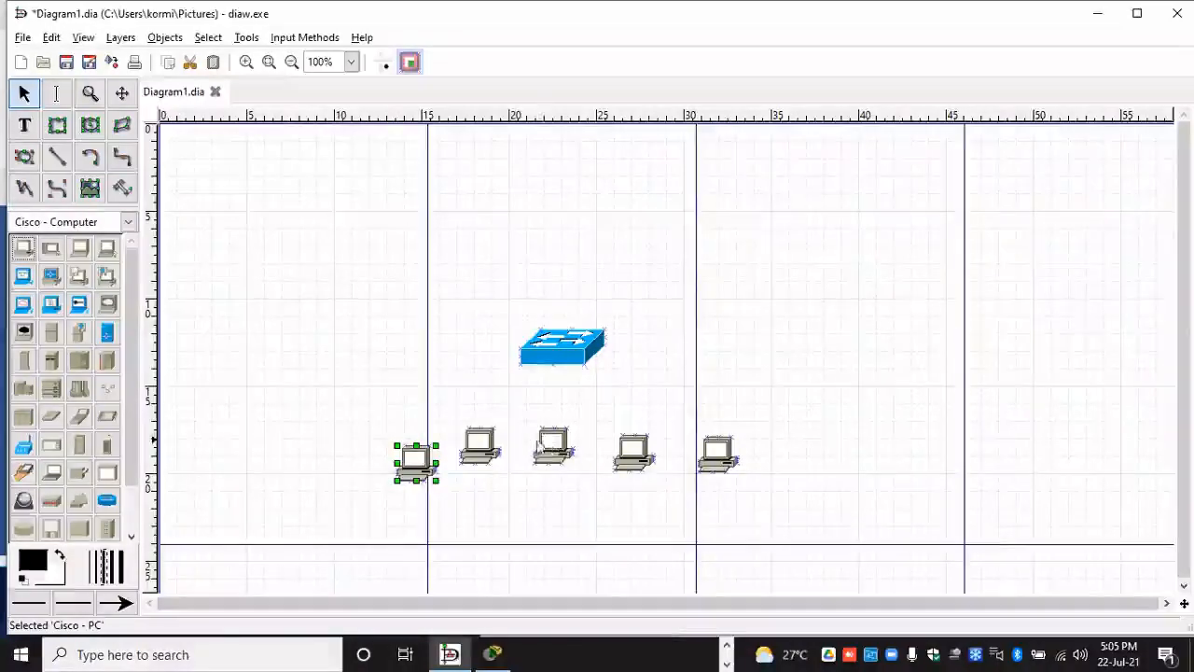
Step: Move the second to fifth PCs into a level, evenly spaced row with the leftmost PC below the switch
{"action": "left_click_drag", "start_coordinate": [477, 444], "coordinate": [478, 459]}
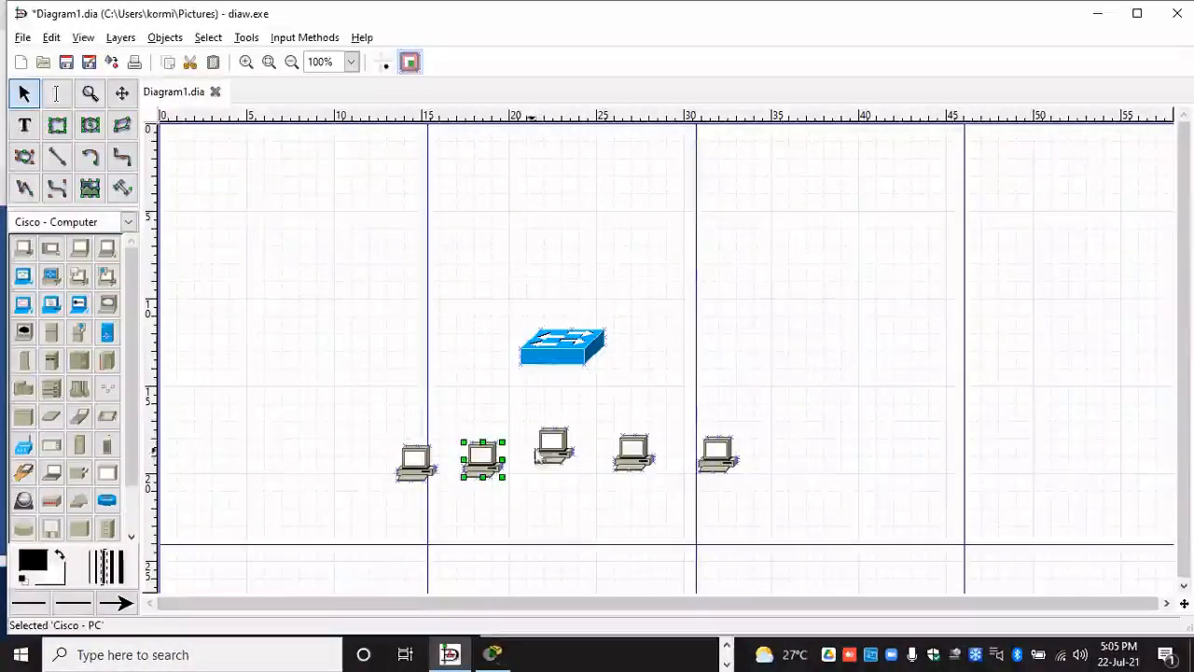
{"action": "left_click_drag", "start_coordinate": [550, 445], "coordinate": [551, 461]}
{"action": "left_click_drag", "start_coordinate": [625, 449], "coordinate": [628, 459]}
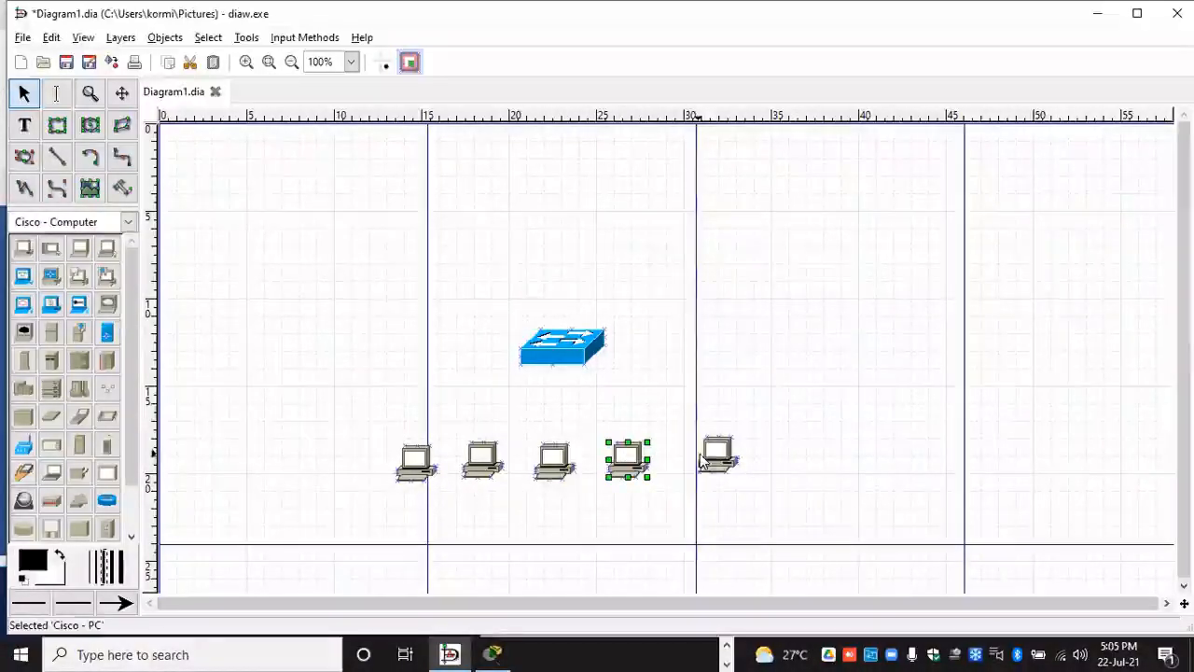
{"action": "left_click_drag", "start_coordinate": [711, 448], "coordinate": [691, 455]}
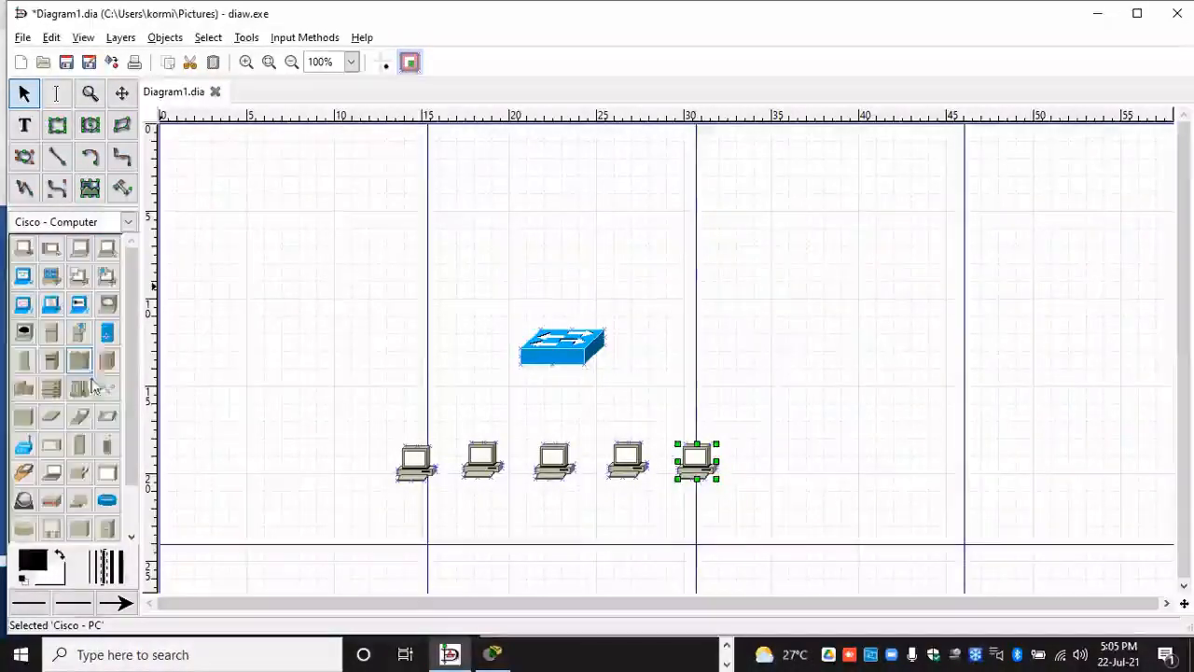
Step: Add two Laptop shapes from the Cisco - Computer sheet, stacked above and to the right of the rightmost PC
{"action": "scroll", "coordinate": [61, 317], "scroll_direction": "down", "scroll_amount": 2}
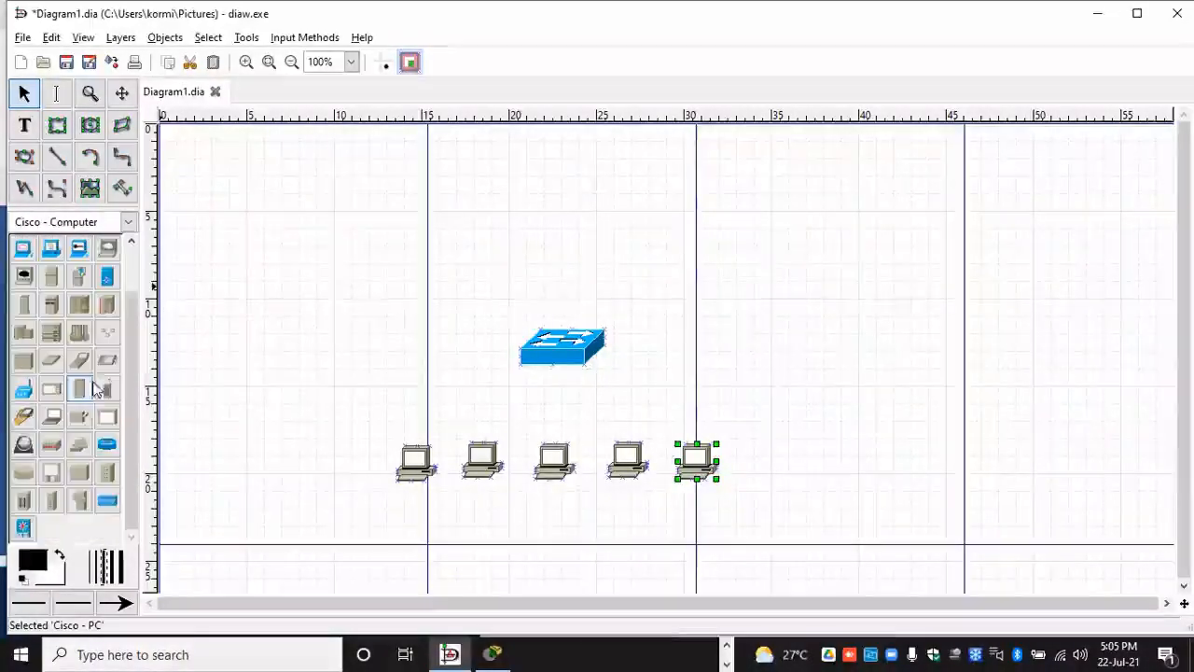
{"action": "left_click", "coordinate": [54, 418]}
{"action": "left_click", "coordinate": [702, 393]}
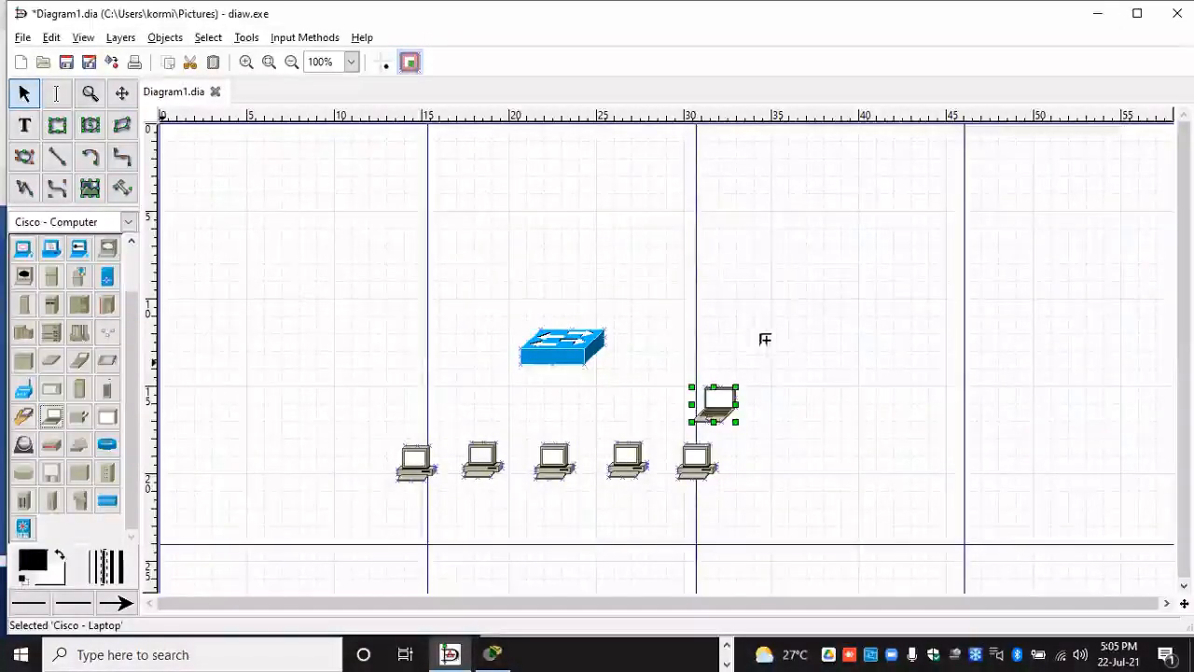
{"action": "left_click", "coordinate": [735, 350]}
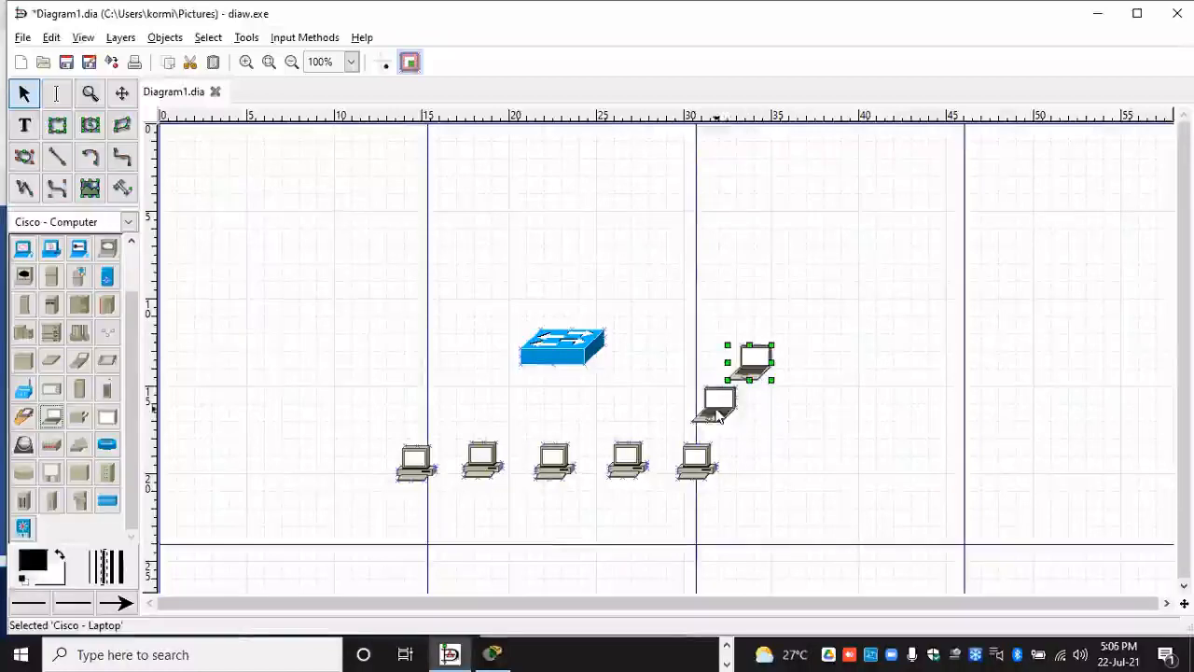
{"action": "left_click_drag", "start_coordinate": [718, 404], "coordinate": [749, 413]}
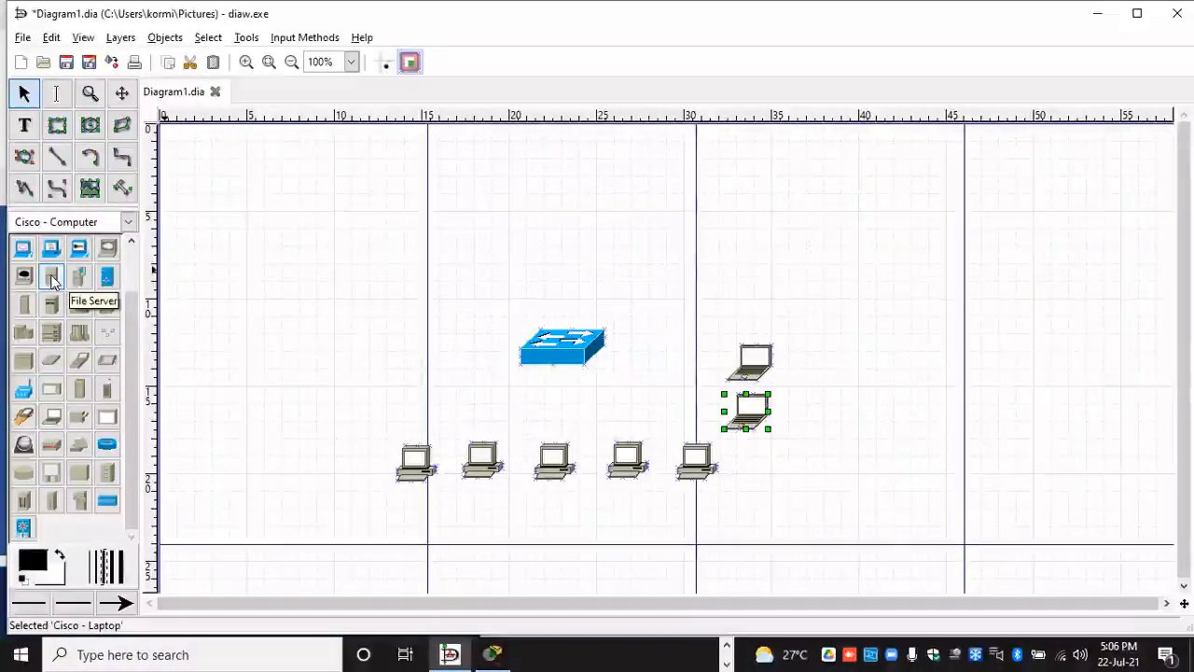
Step: Fine-tune the PC positions, nudging the leftmost, middle and rightmost PCs slightly upward to level the row
{"action": "left_click_drag", "start_coordinate": [414, 459], "coordinate": [406, 452]}
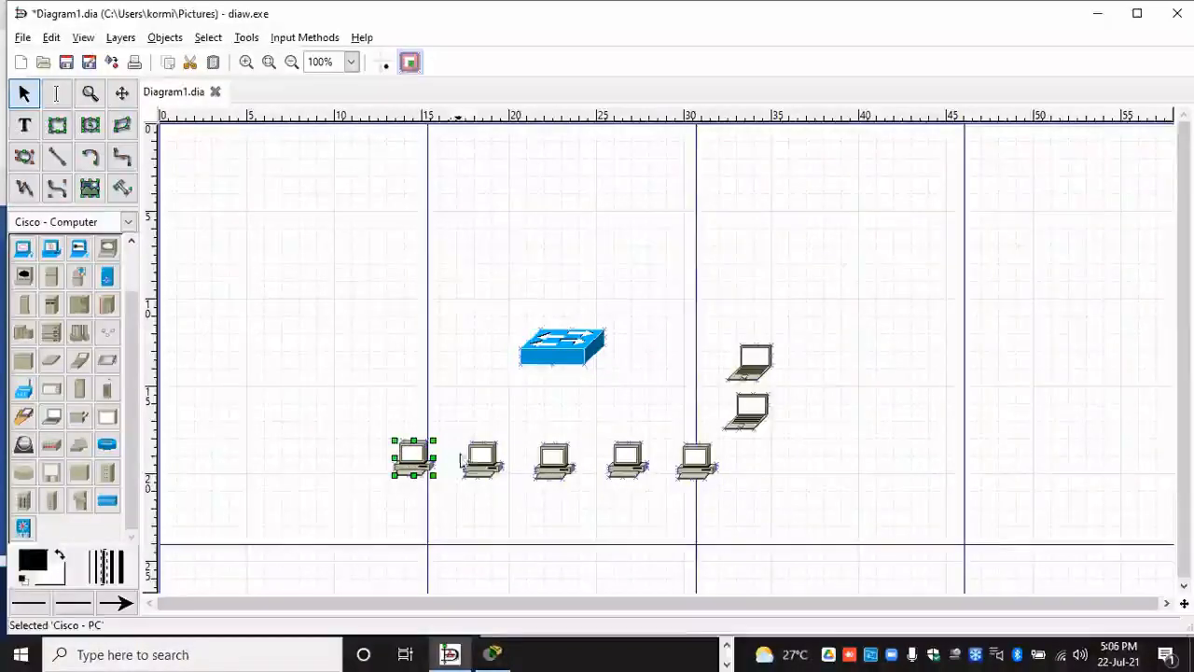
{"action": "left_click", "coordinate": [478, 455]}
{"action": "left_click_drag", "start_coordinate": [550, 455], "coordinate": [549, 454]}
{"action": "left_click_drag", "start_coordinate": [620, 444], "coordinate": [620, 446]}
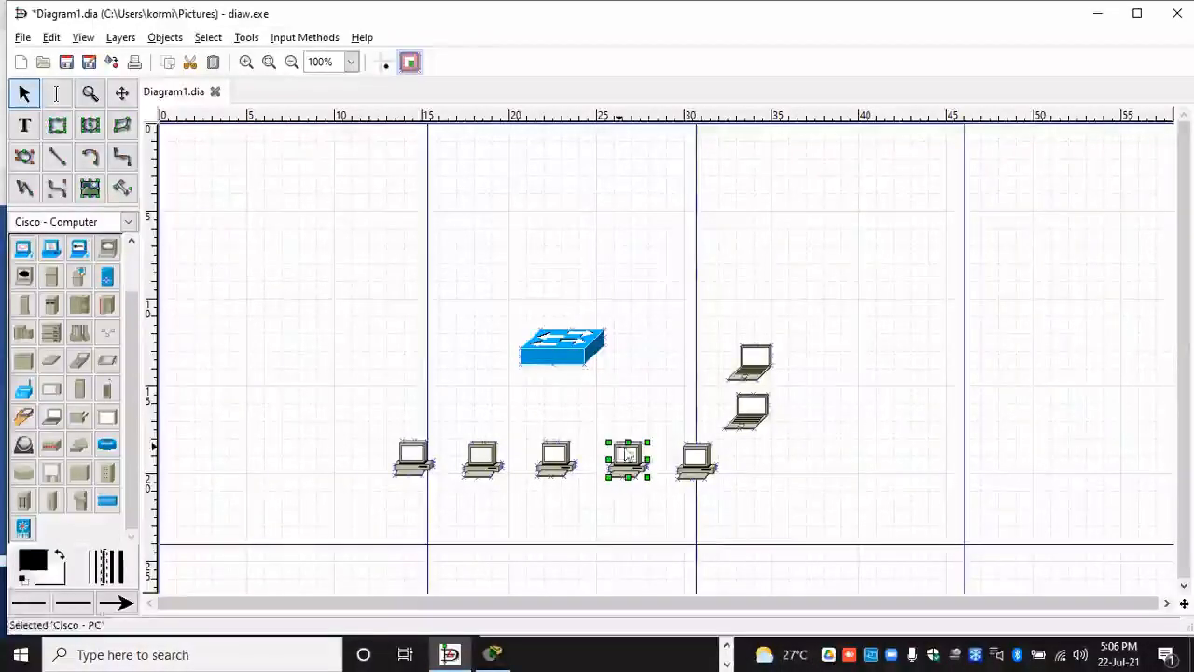
{"action": "left_click", "coordinate": [692, 454]}
{"action": "left_click_drag", "start_coordinate": [693, 454], "coordinate": [692, 450]}
Step: Place a File Server to the left of the switch, about 10 across and 10 down, and a Printer just below it
{"action": "left_click", "coordinate": [51, 275]}
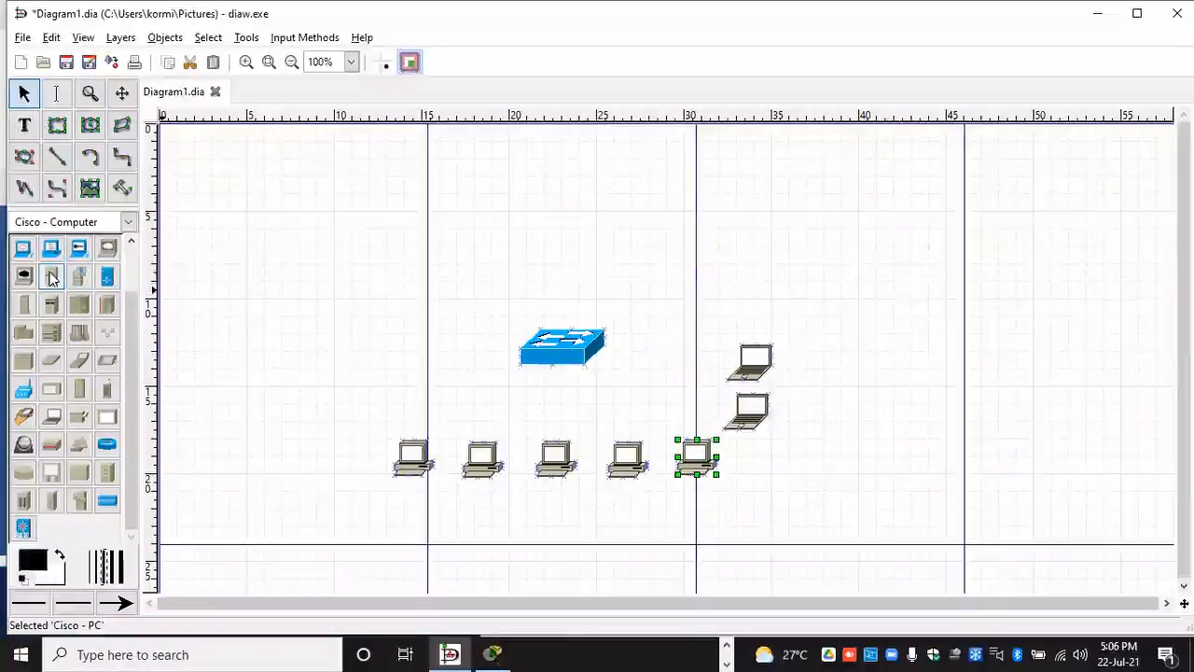
{"action": "left_click", "coordinate": [269, 288]}
{"action": "left_click_drag", "start_coordinate": [287, 311], "coordinate": [348, 332]}
{"action": "left_click", "coordinate": [461, 367]}
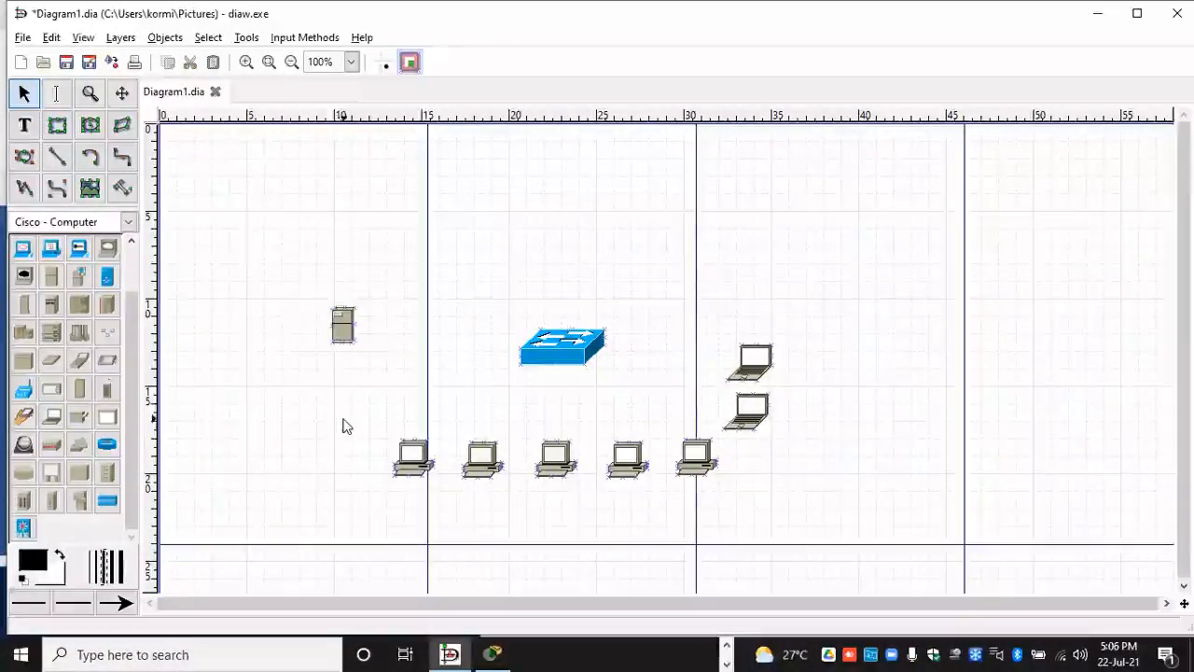
{"action": "left_click", "coordinate": [79, 420]}
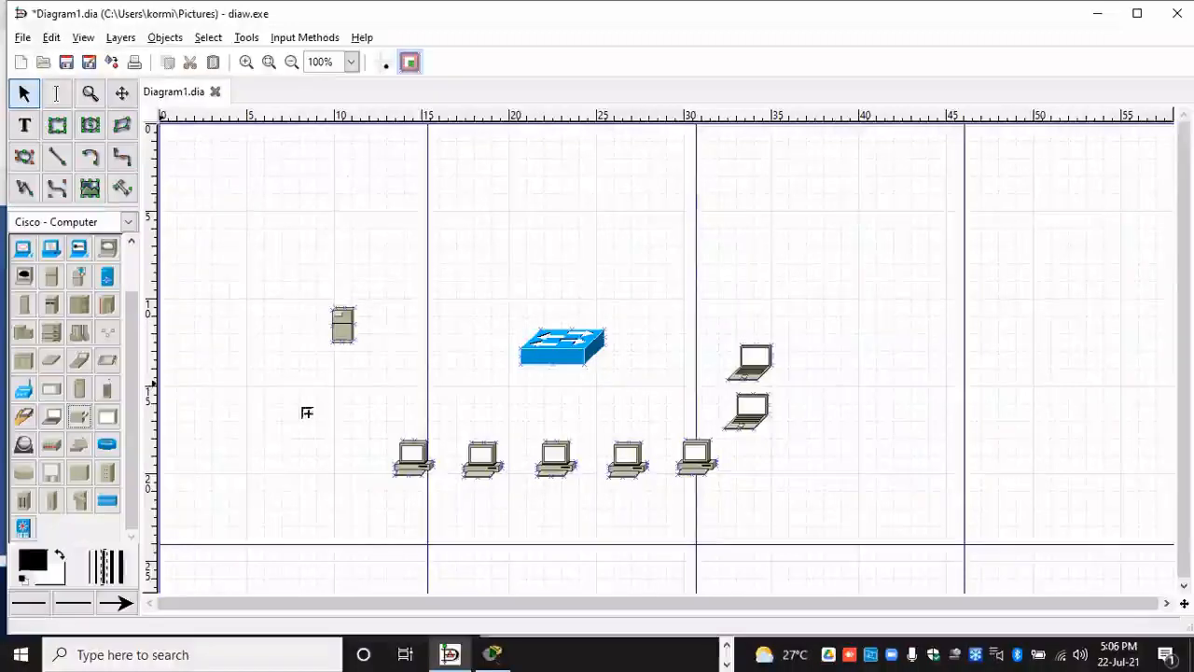
{"action": "left_click", "coordinate": [304, 398]}
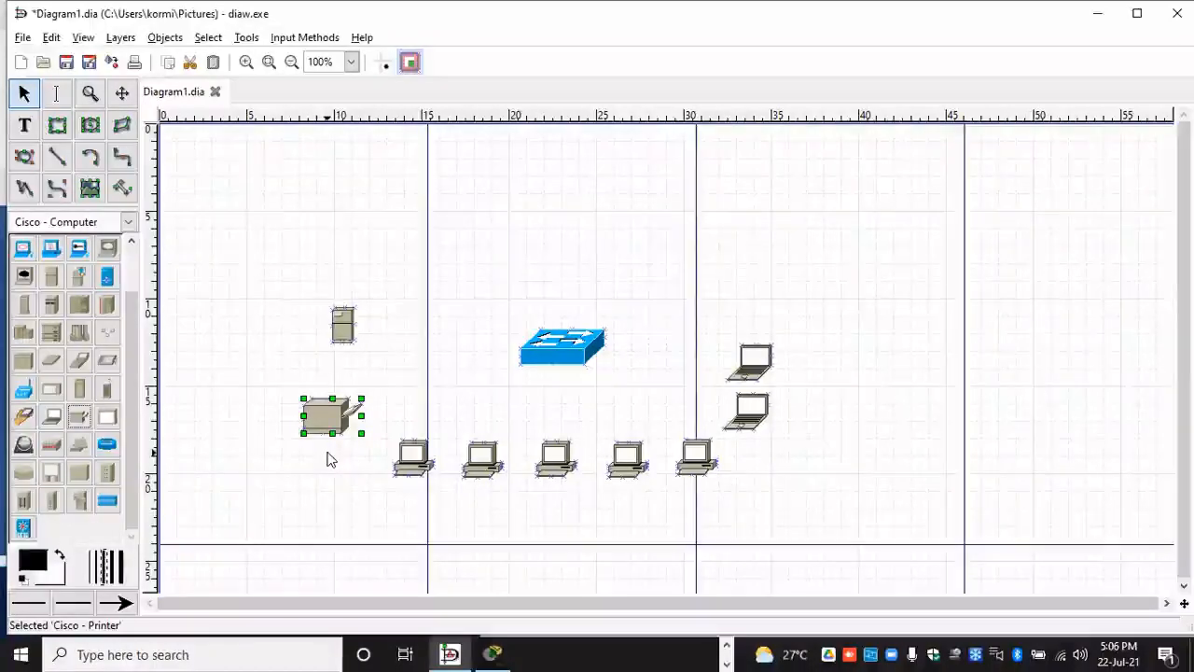
Step: Shift the Workgroup switch to about 20 across and 12 down, and enlarge the File Server slightly
{"action": "left_click_drag", "start_coordinate": [570, 349], "coordinate": [554, 359]}
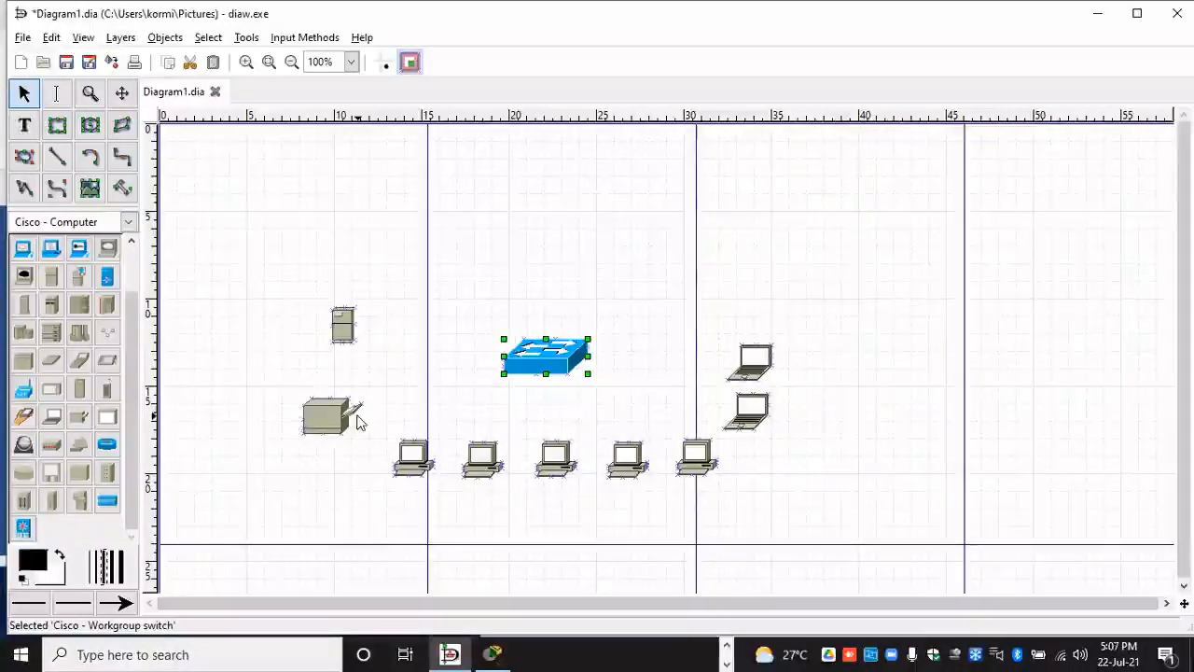
{"action": "scroll", "coordinate": [134, 419], "scroll_direction": "up", "scroll_amount": 2}
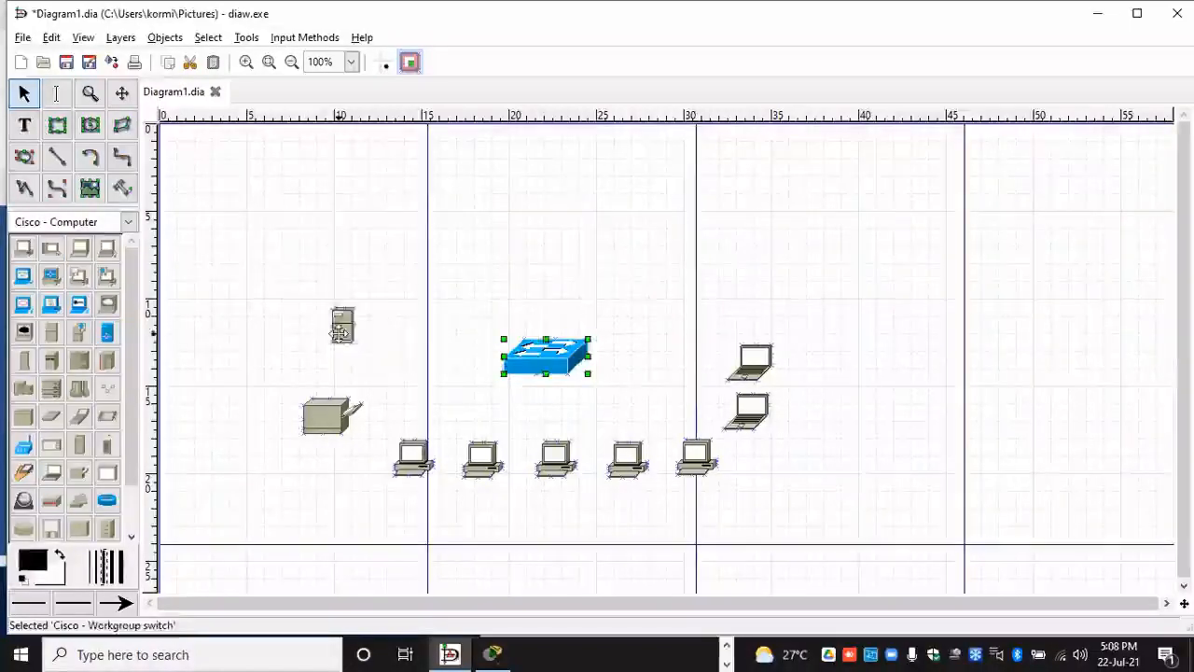
{"action": "mouse_move", "coordinate": [339, 332]}
{"action": "left_mouse_down"}
{"action": "mouse_move", "coordinate": [323, 325]}
{"action": "mouse_move", "coordinate": [350, 350]}
{"action": "left_mouse_up"}
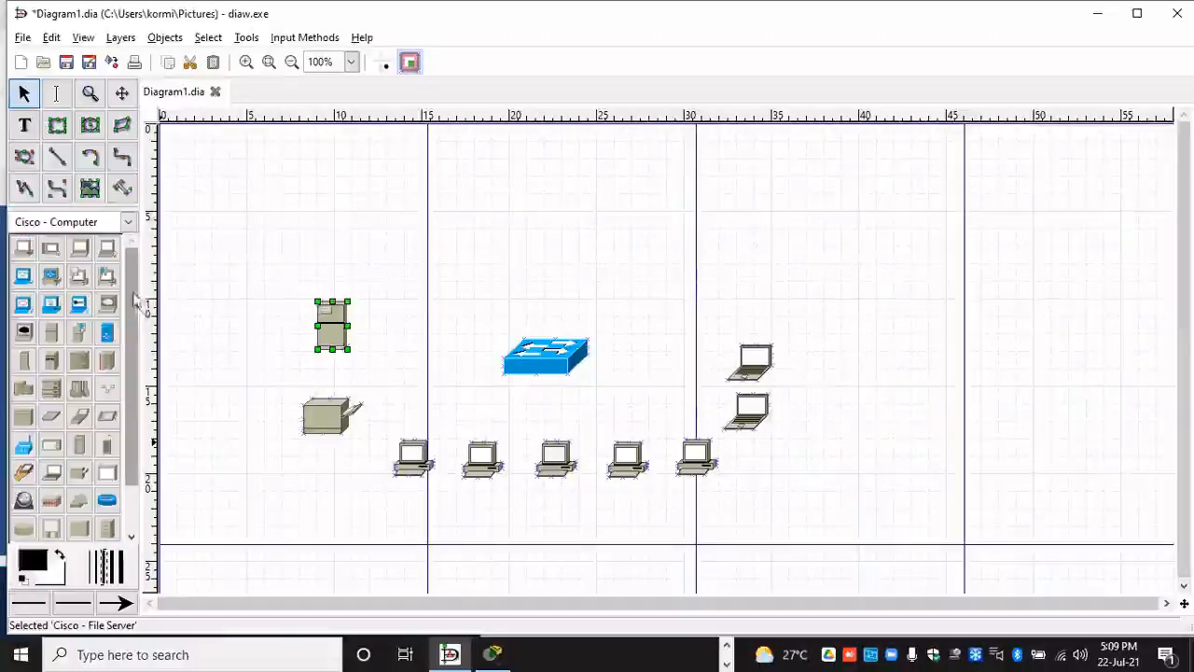
Step: Look through the Cisco - Network and Cisco - Computer shape sheets for a wireless device
{"action": "left_click", "coordinate": [130, 222]}
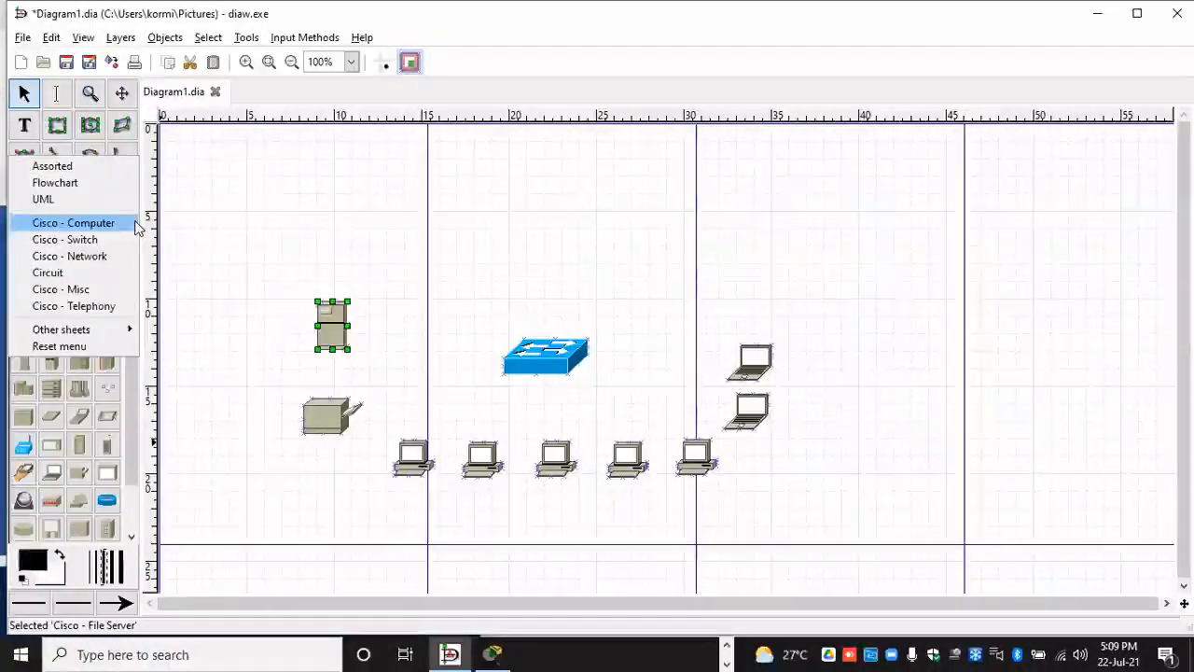
{"action": "left_click", "coordinate": [109, 257]}
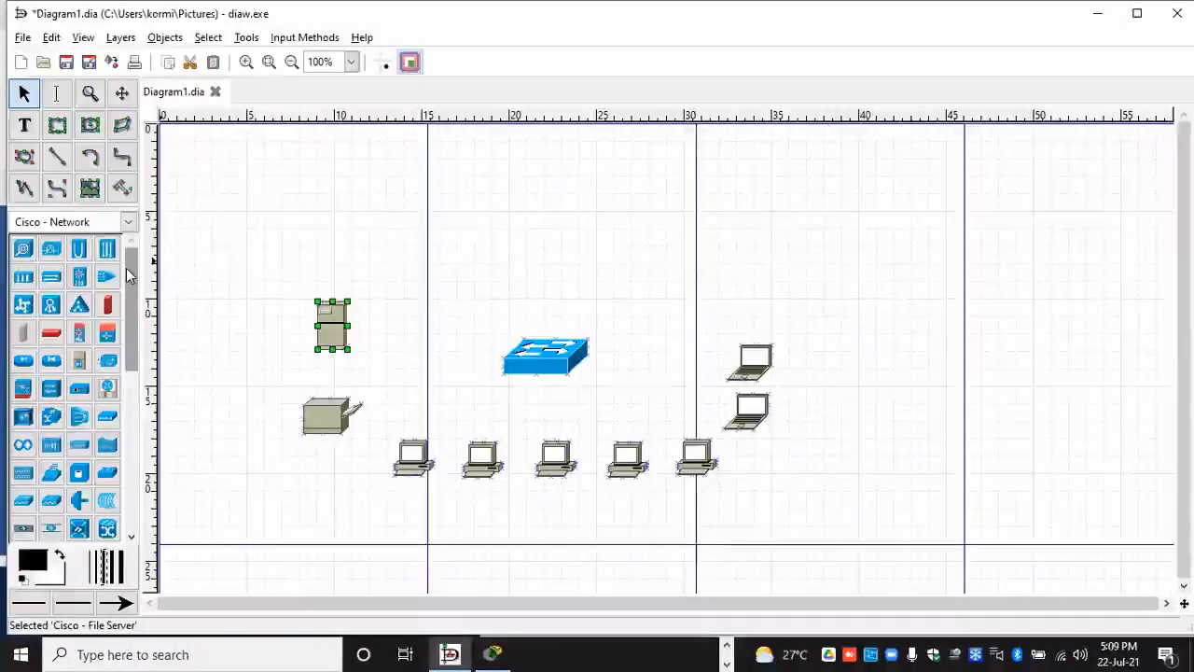
{"action": "left_click_drag", "start_coordinate": [128, 274], "coordinate": [128, 345]}
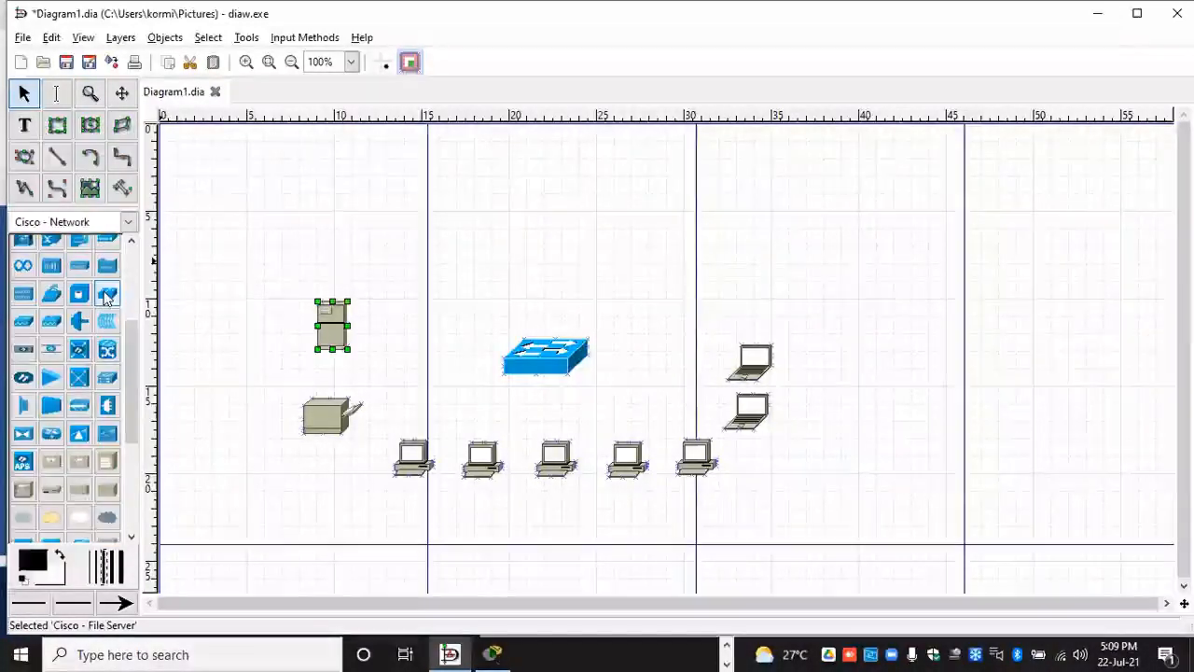
{"action": "scroll", "coordinate": [109, 294], "scroll_direction": "up", "scroll_amount": 1}
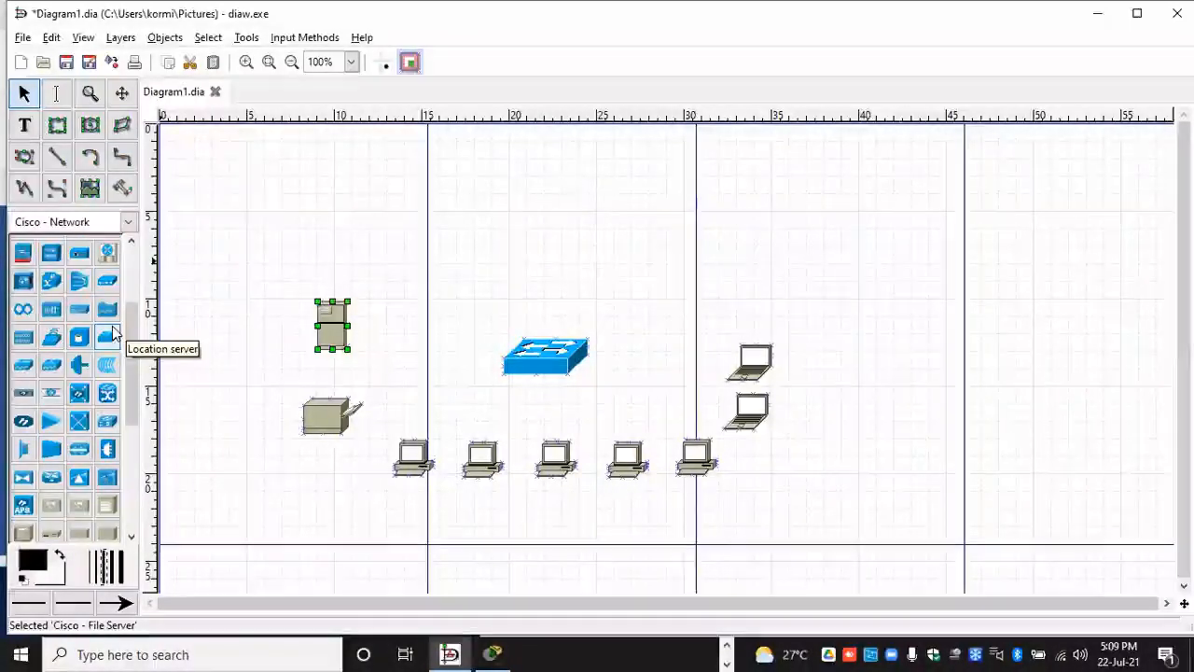
{"action": "left_click", "coordinate": [128, 222]}
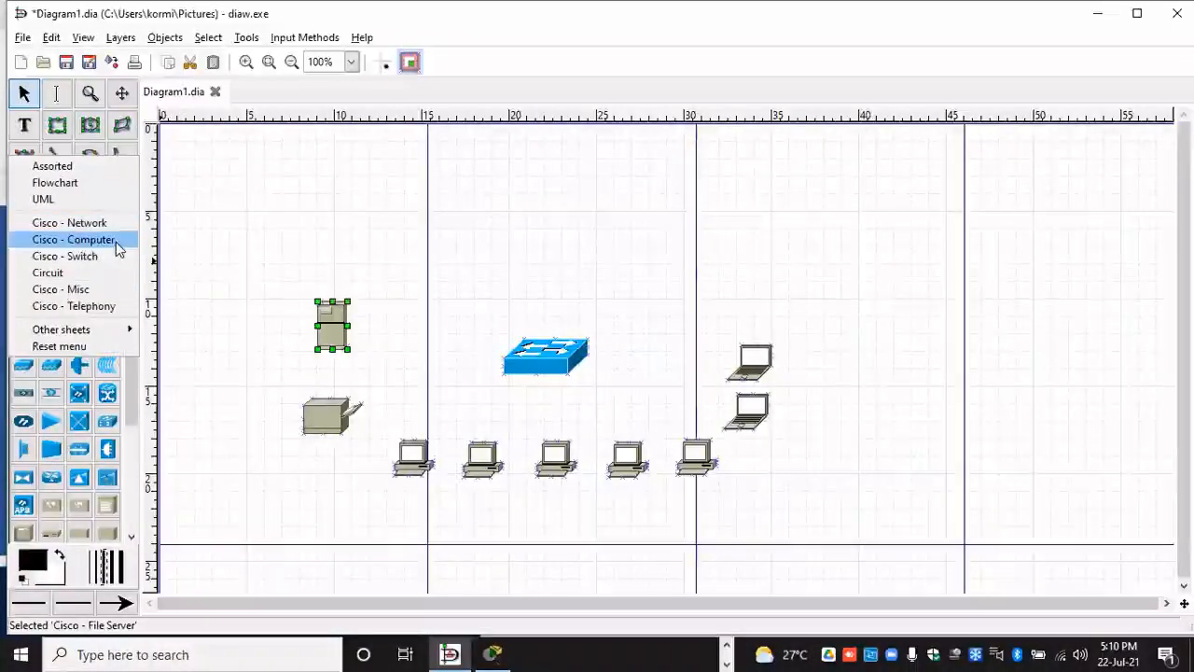
{"action": "left_click", "coordinate": [75, 239]}
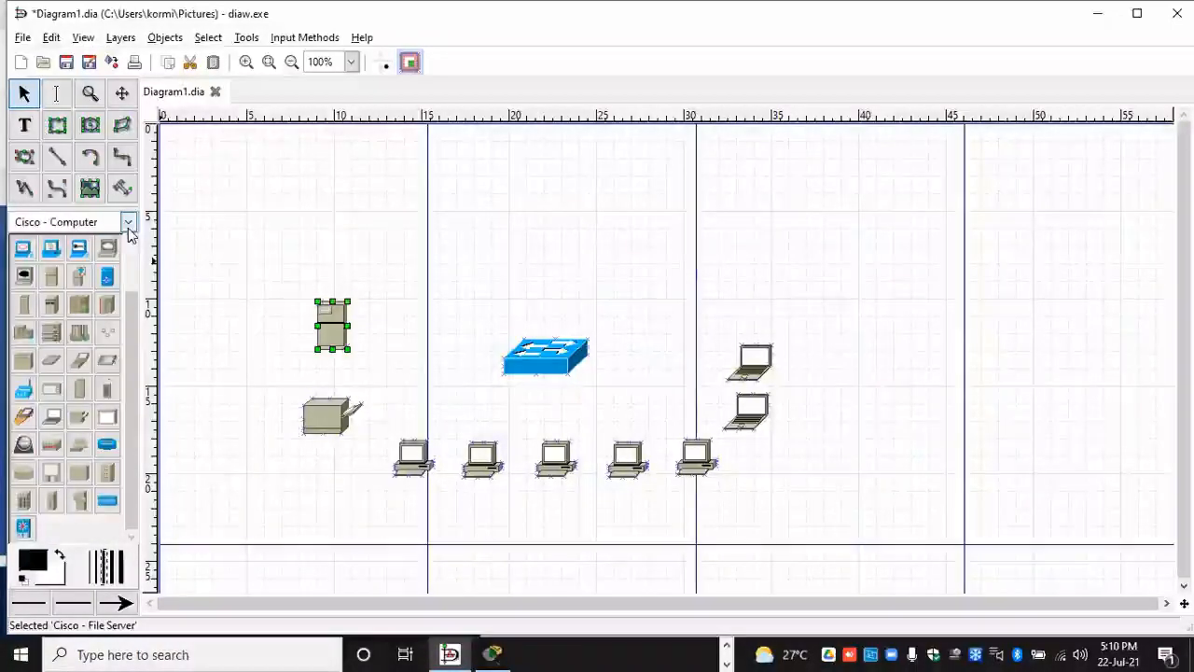
Step: Place a Wireless router from the Cisco - Switch sheet above the laptops, about 29 across and 9 down
{"action": "left_click", "coordinate": [129, 227]}
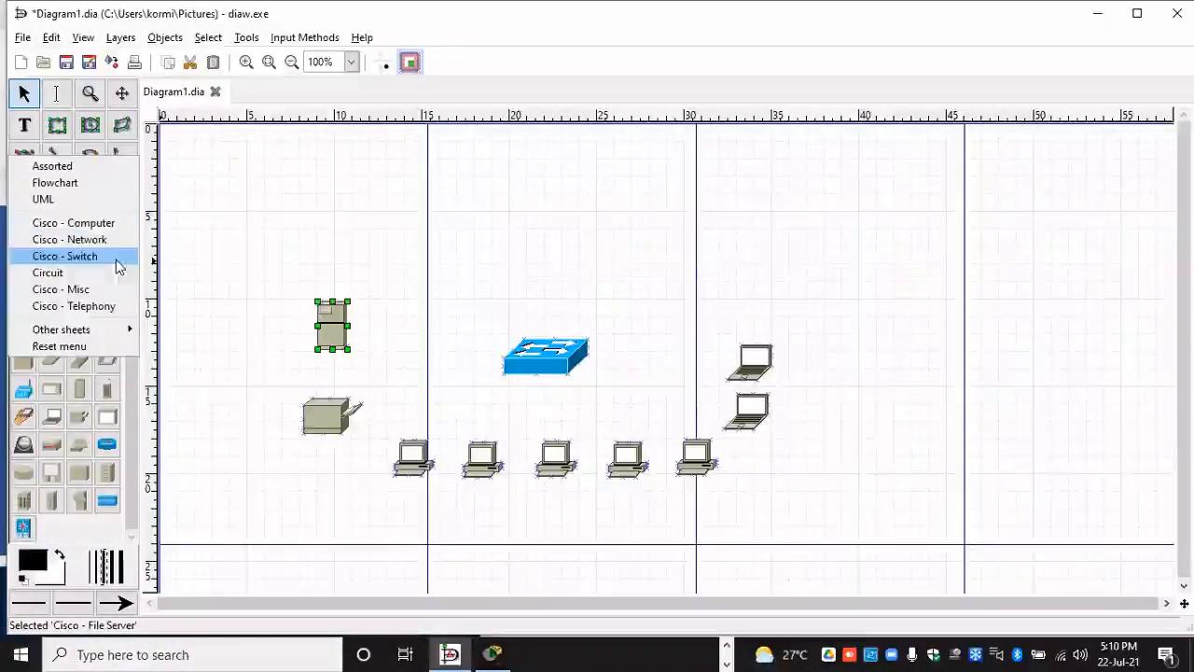
{"action": "left_click", "coordinate": [110, 258]}
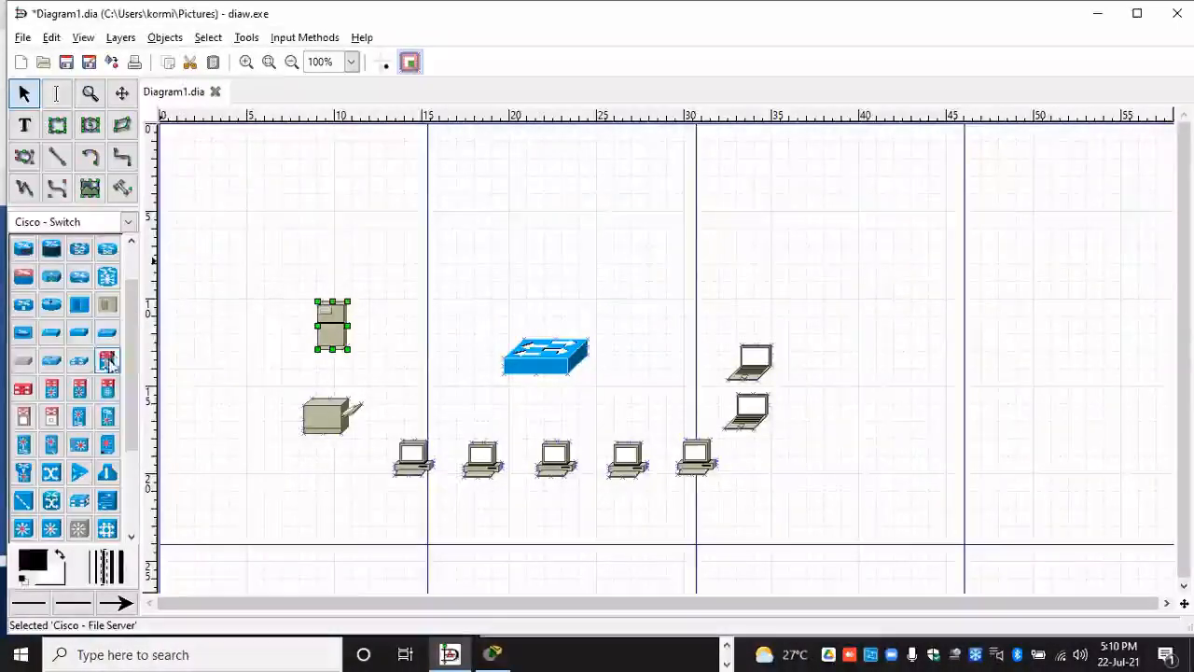
{"action": "scroll", "coordinate": [109, 410], "scroll_direction": "down", "scroll_amount": 3}
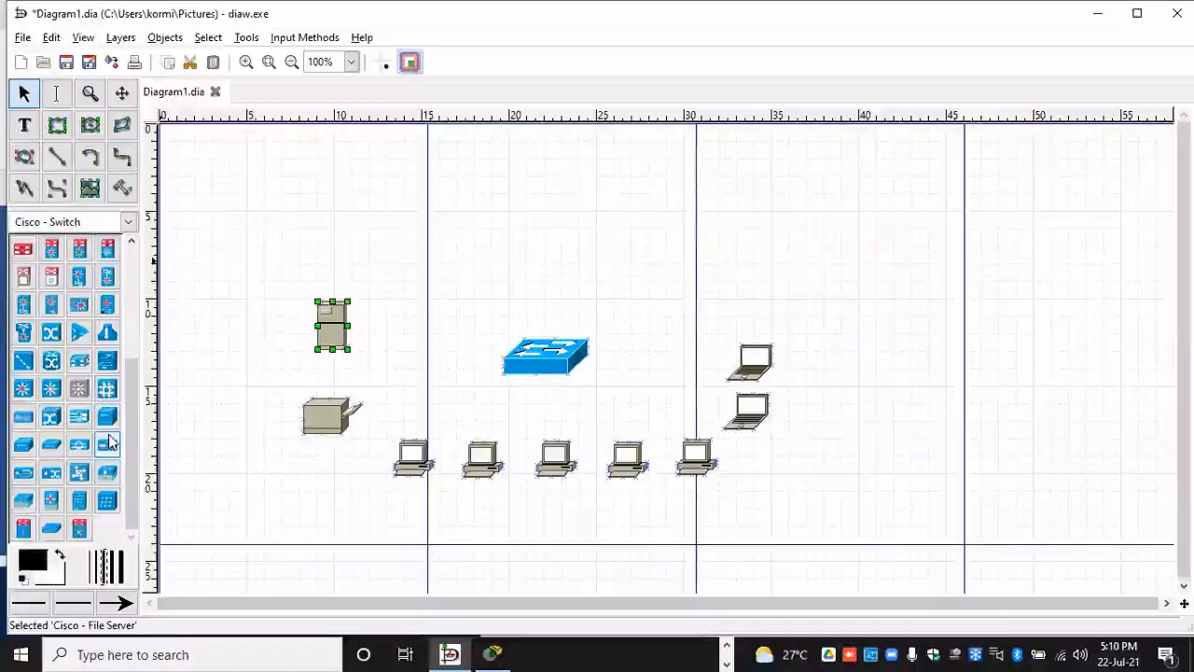
{"action": "scroll", "coordinate": [106, 382], "scroll_direction": "up", "scroll_amount": 5}
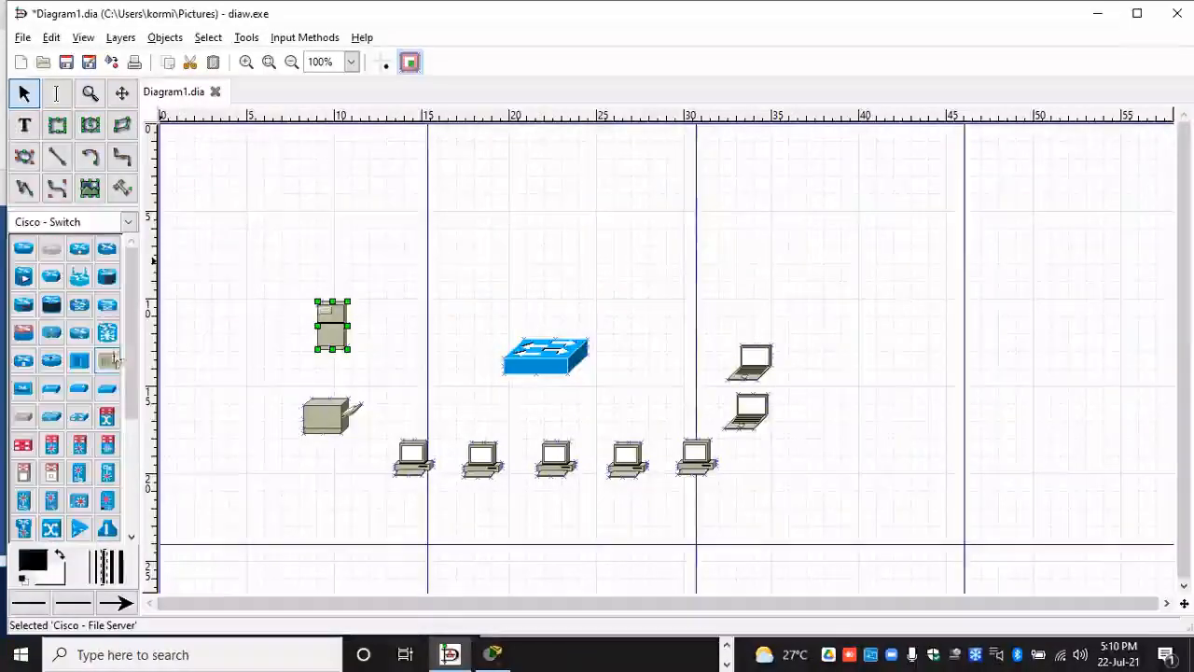
{"action": "left_click", "coordinate": [80, 280]}
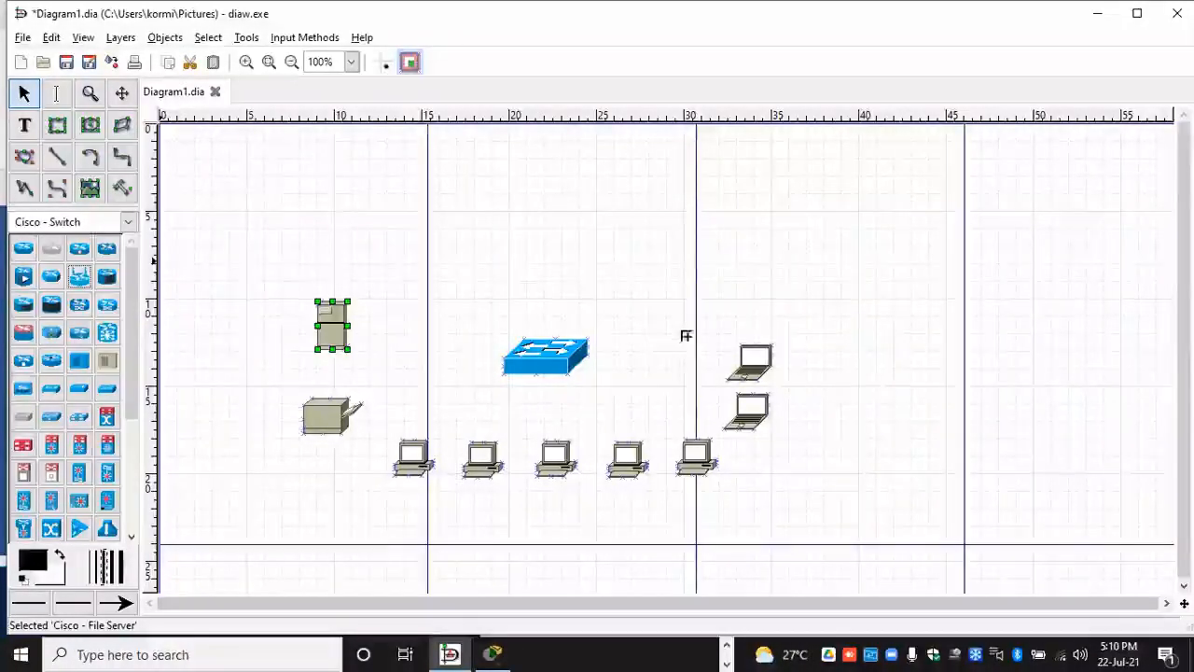
{"action": "left_click", "coordinate": [675, 279]}
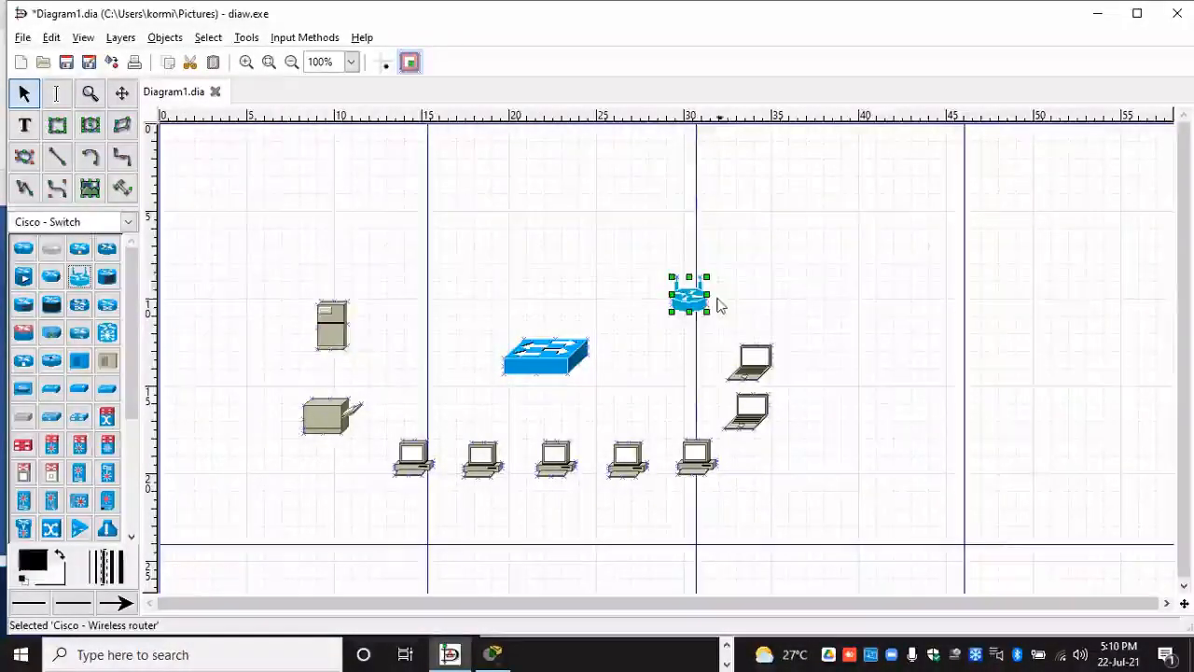
{"action": "left_click", "coordinate": [778, 280]}
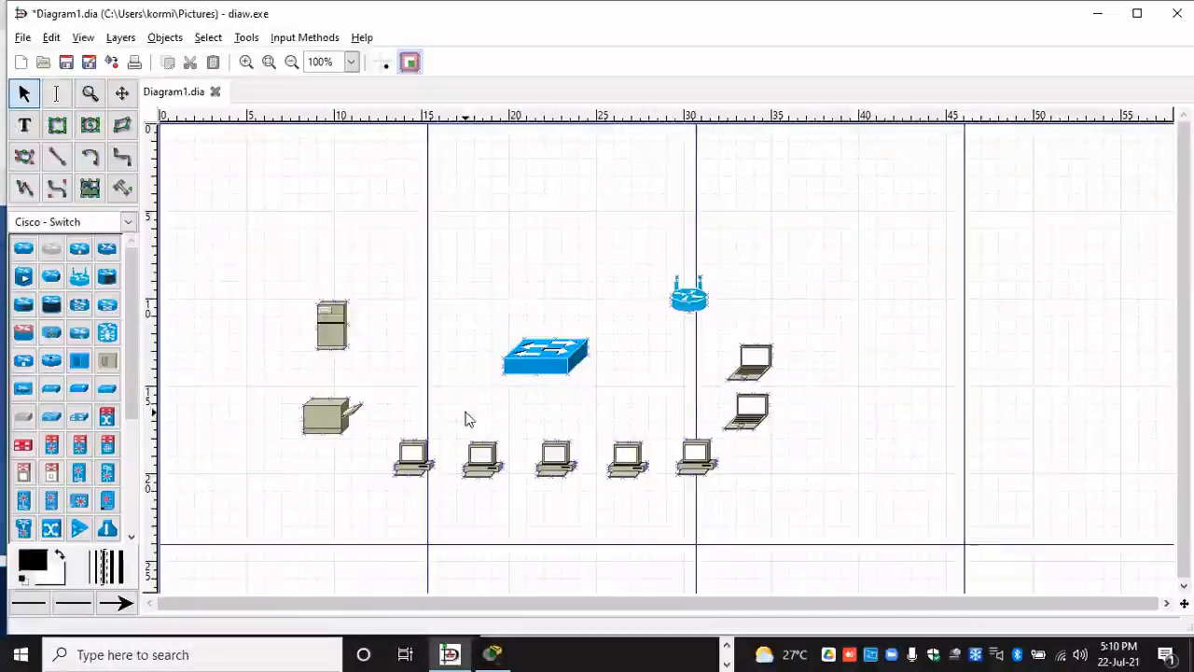
Step: Connect the File Server and the Printer to the Workgroup switch with one arrow line each
{"action": "left_click", "coordinate": [57, 158]}
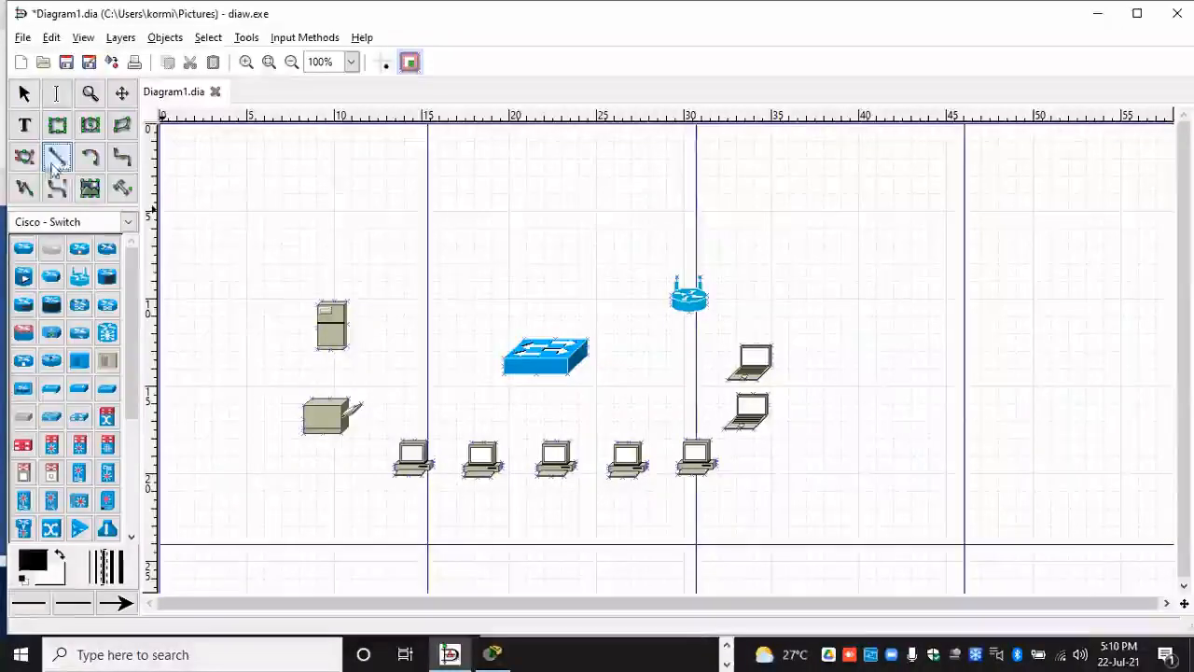
{"action": "left_click", "coordinate": [347, 343]}
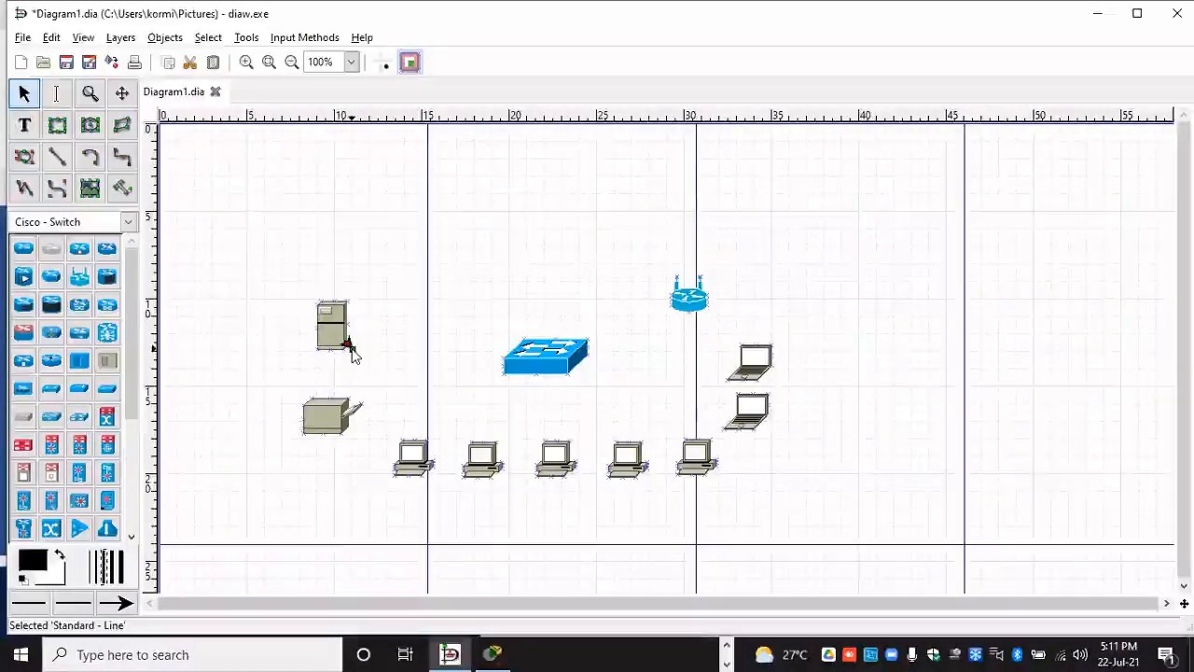
{"action": "left_click_drag", "start_coordinate": [347, 347], "coordinate": [538, 359]}
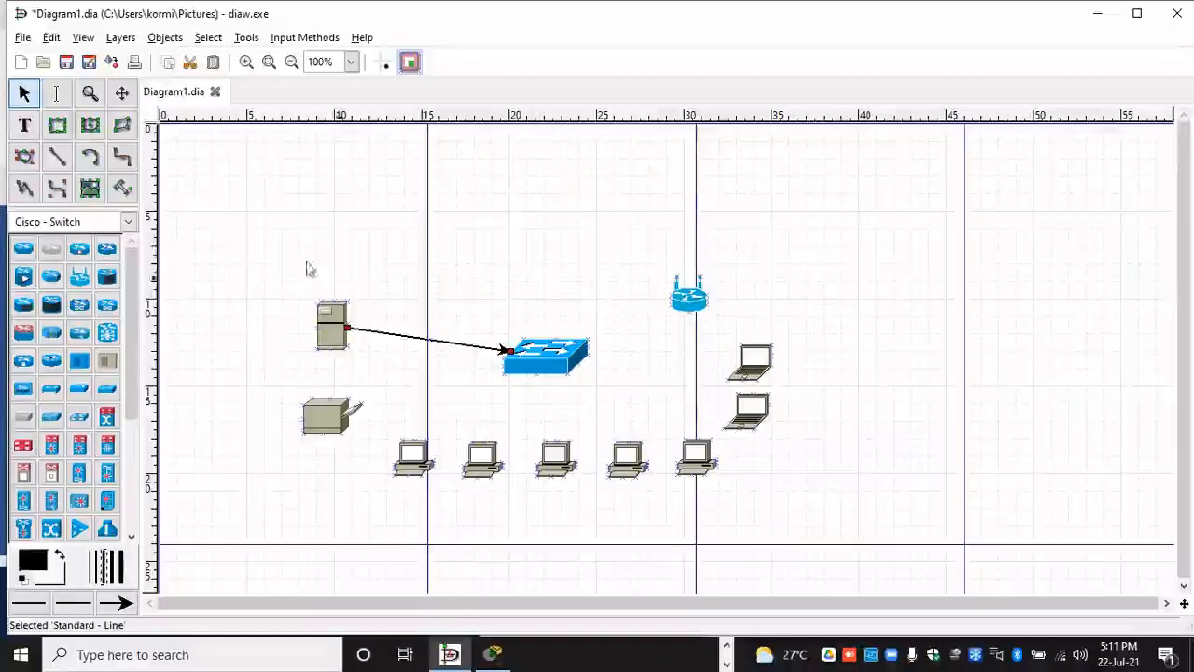
{"action": "left_click", "coordinate": [56, 156]}
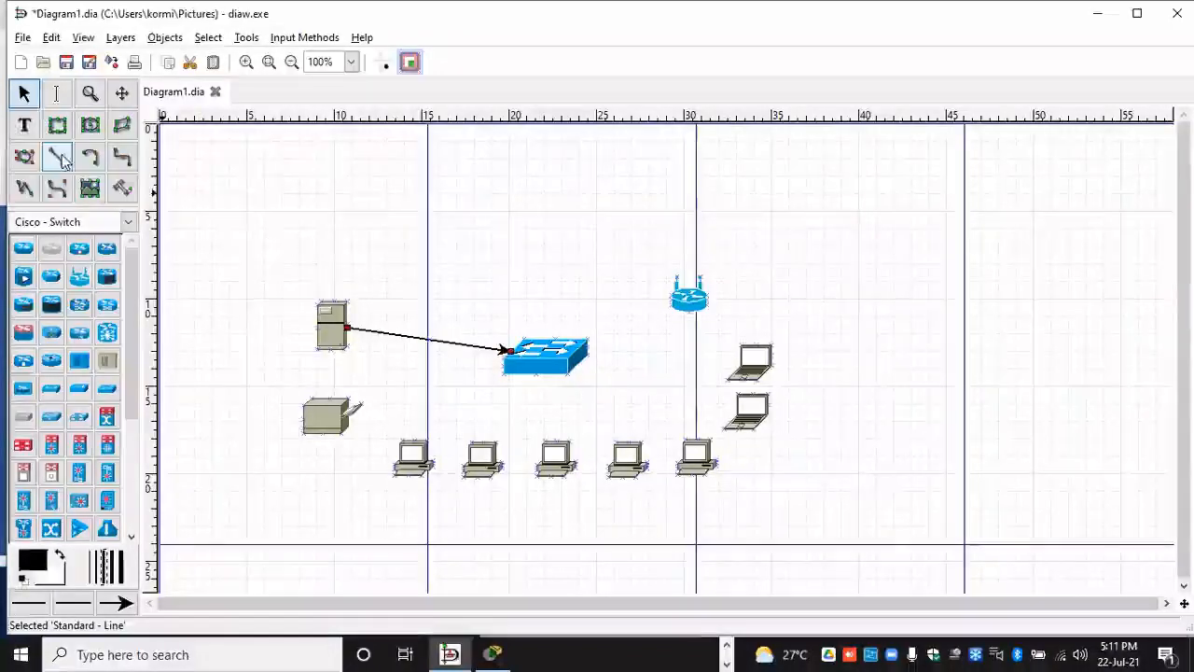
{"action": "left_click", "coordinate": [329, 418]}
{"action": "left_click_drag", "start_coordinate": [347, 432], "coordinate": [504, 368]}
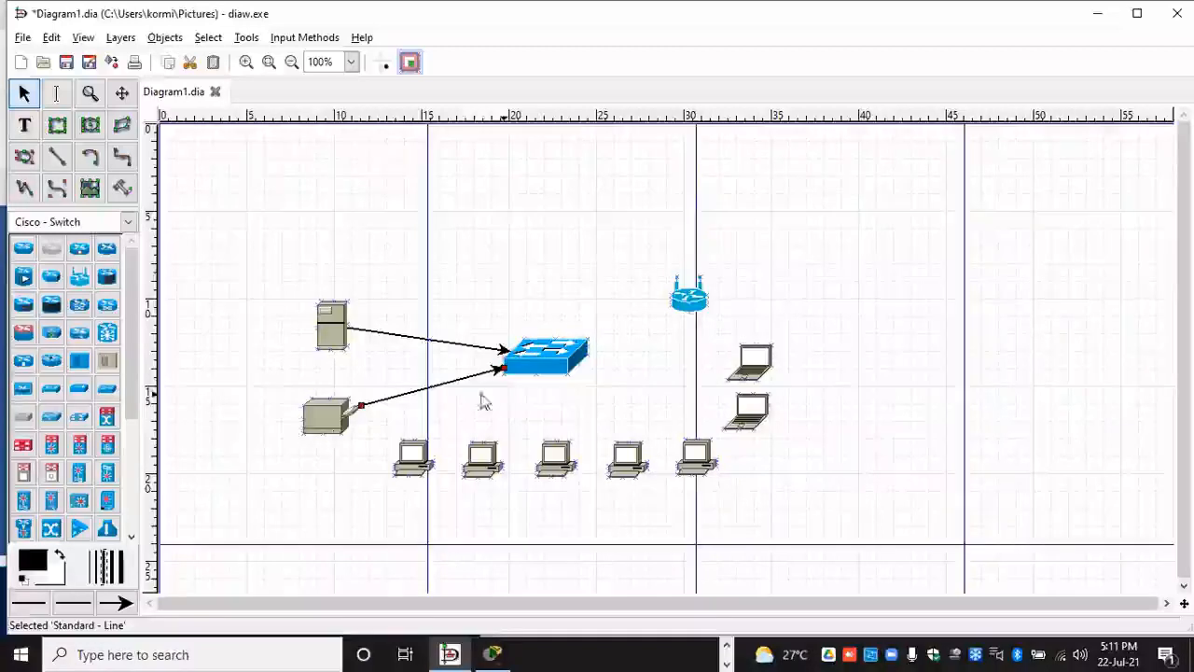
Step: Shift the leftmost PC slightly to the right and connect it to the Workgroup switch with an arrow line
{"action": "left_click", "coordinate": [56, 156]}
{"action": "left_click", "coordinate": [411, 460]}
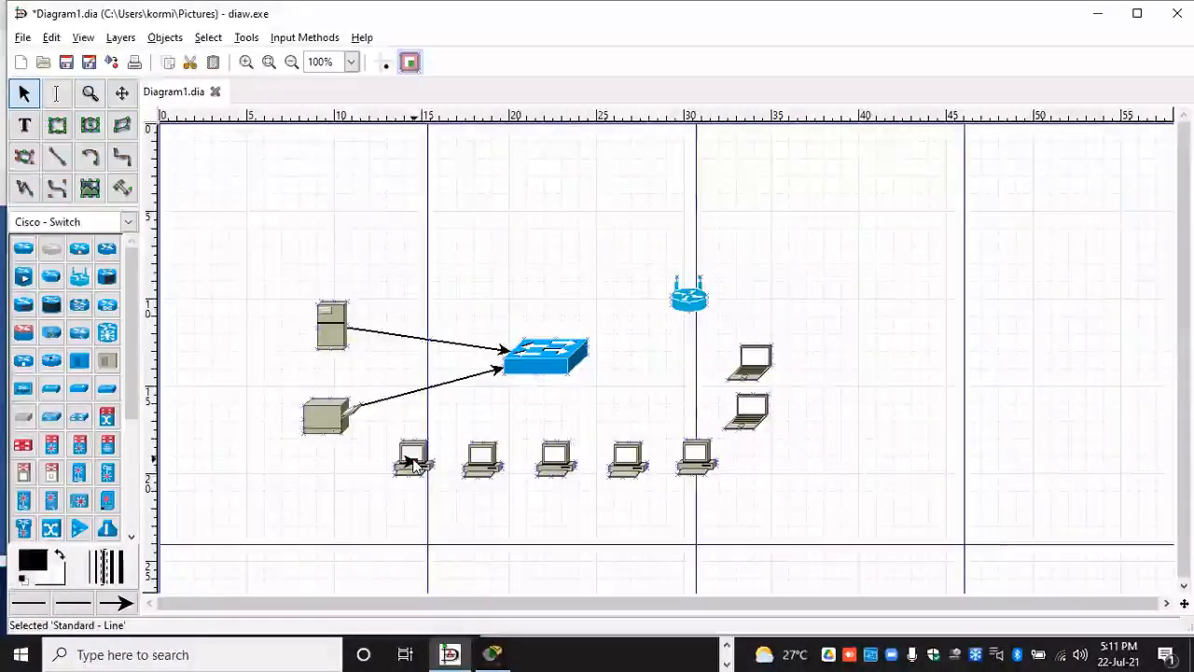
{"action": "mouse_move", "coordinate": [427, 454]}
{"action": "left_mouse_down"}
{"action": "mouse_move", "coordinate": [490, 408]}
{"action": "mouse_move", "coordinate": [410, 459]}
{"action": "mouse_move", "coordinate": [426, 461]}
{"action": "left_mouse_up"}
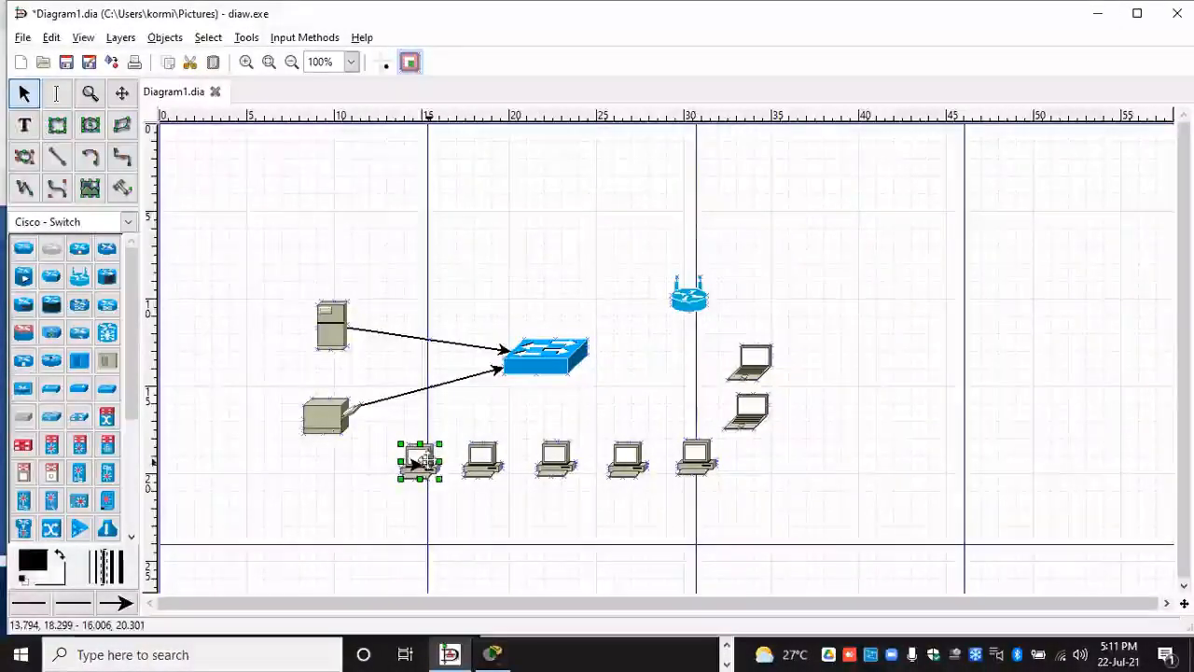
{"action": "left_click", "coordinate": [446, 450]}
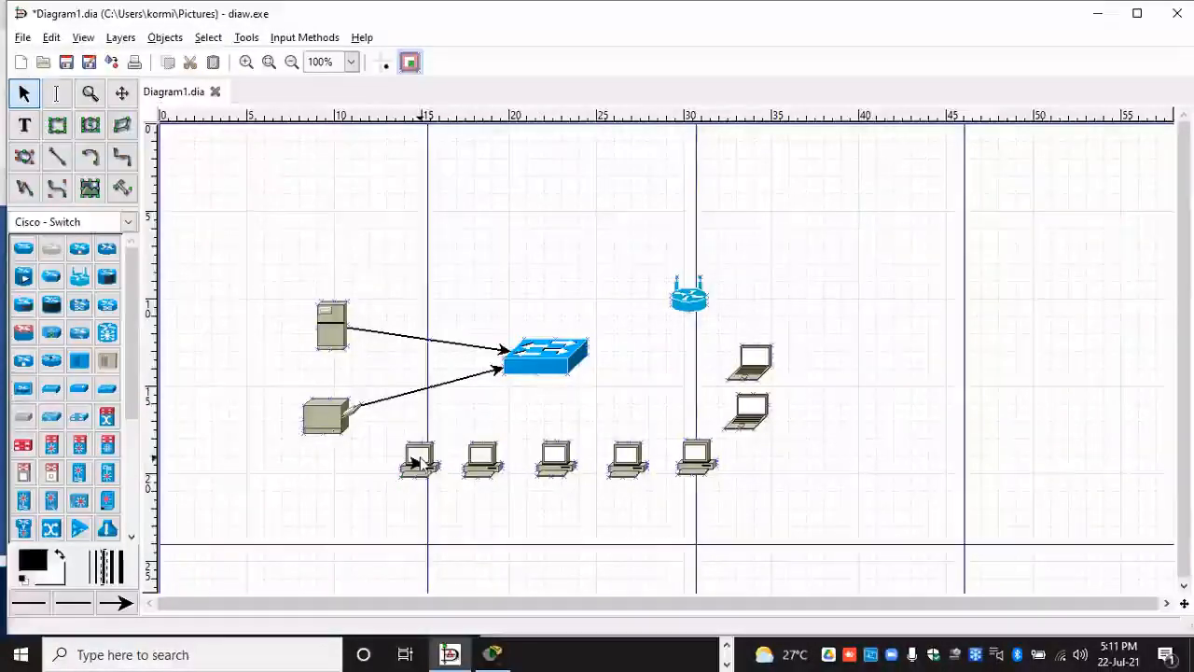
{"action": "left_click_drag", "start_coordinate": [419, 458], "coordinate": [525, 373]}
Step: Connect the second and third PCs from the left to the Workgroup switch's lower edge with one arrow line each
{"action": "left_click", "coordinate": [56, 156]}
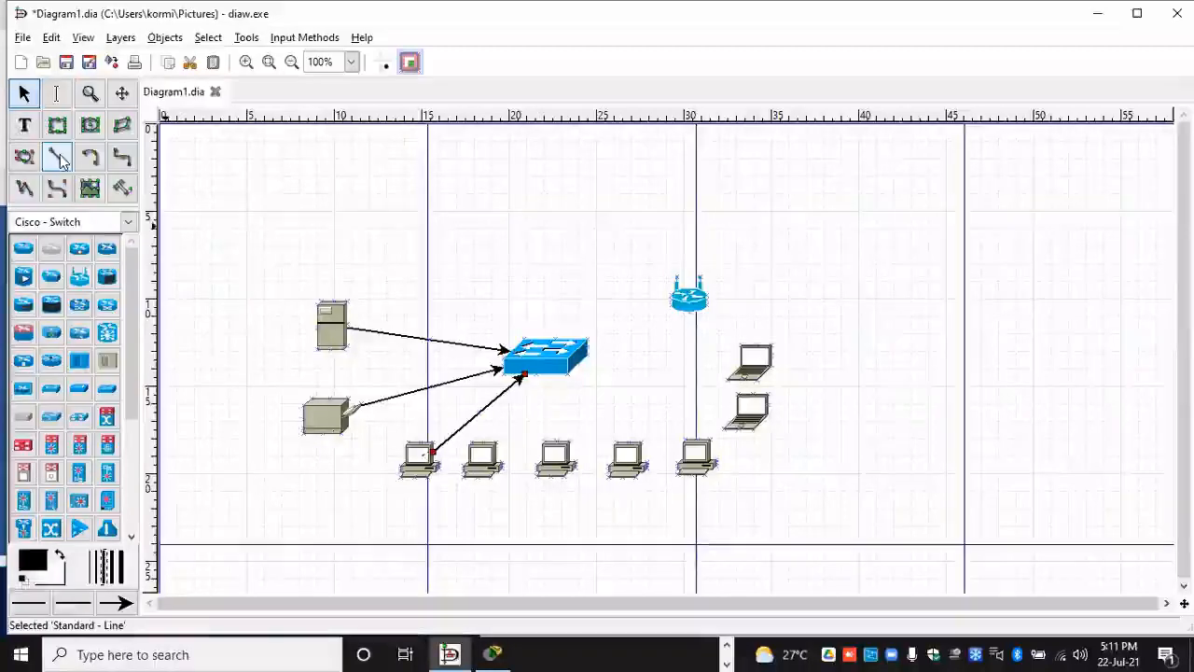
{"action": "left_click_drag", "start_coordinate": [483, 463], "coordinate": [534, 374]}
{"action": "key", "text": "l"}
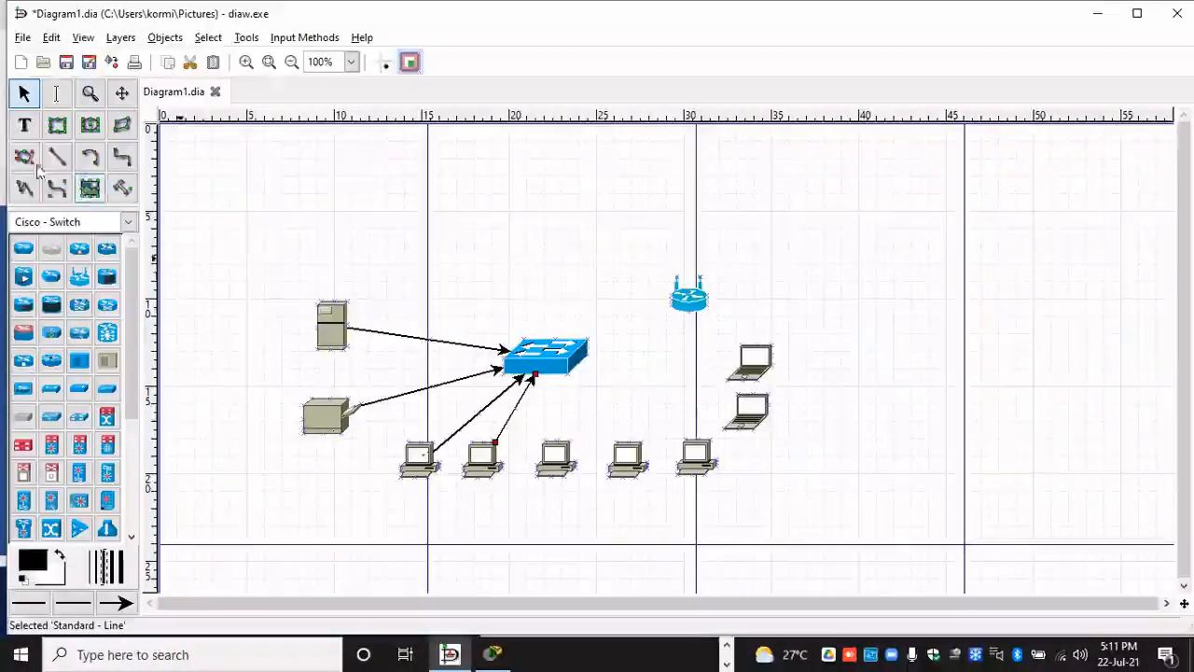
{"action": "left_click", "coordinate": [552, 461]}
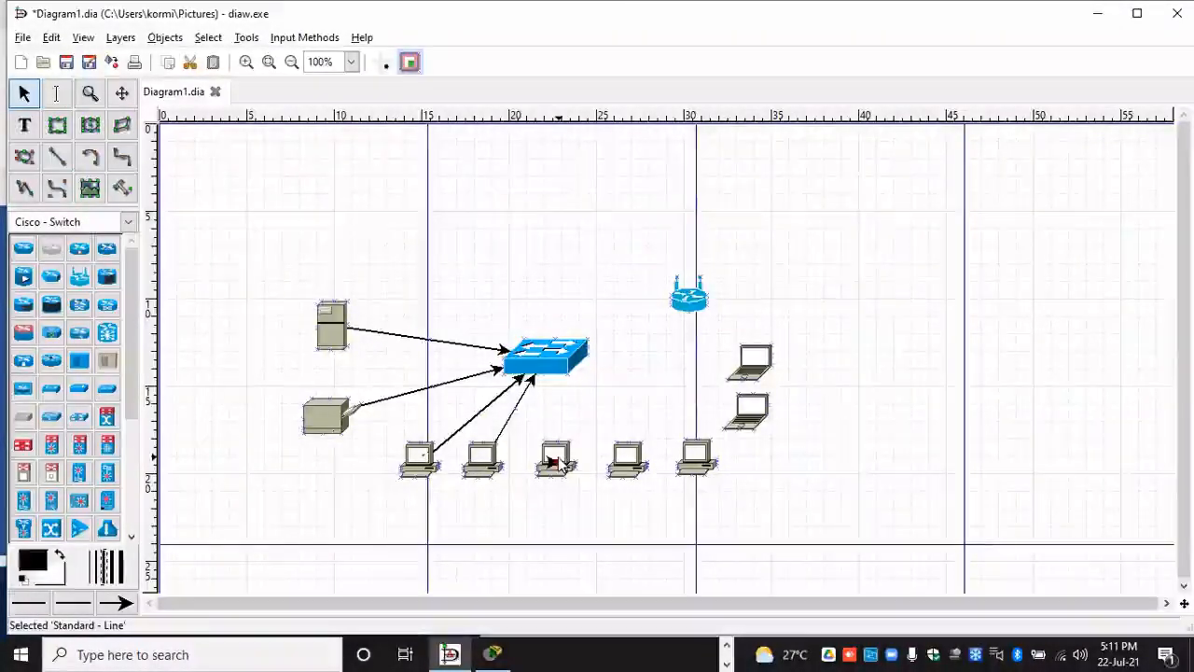
{"action": "left_click_drag", "start_coordinate": [560, 467], "coordinate": [560, 374]}
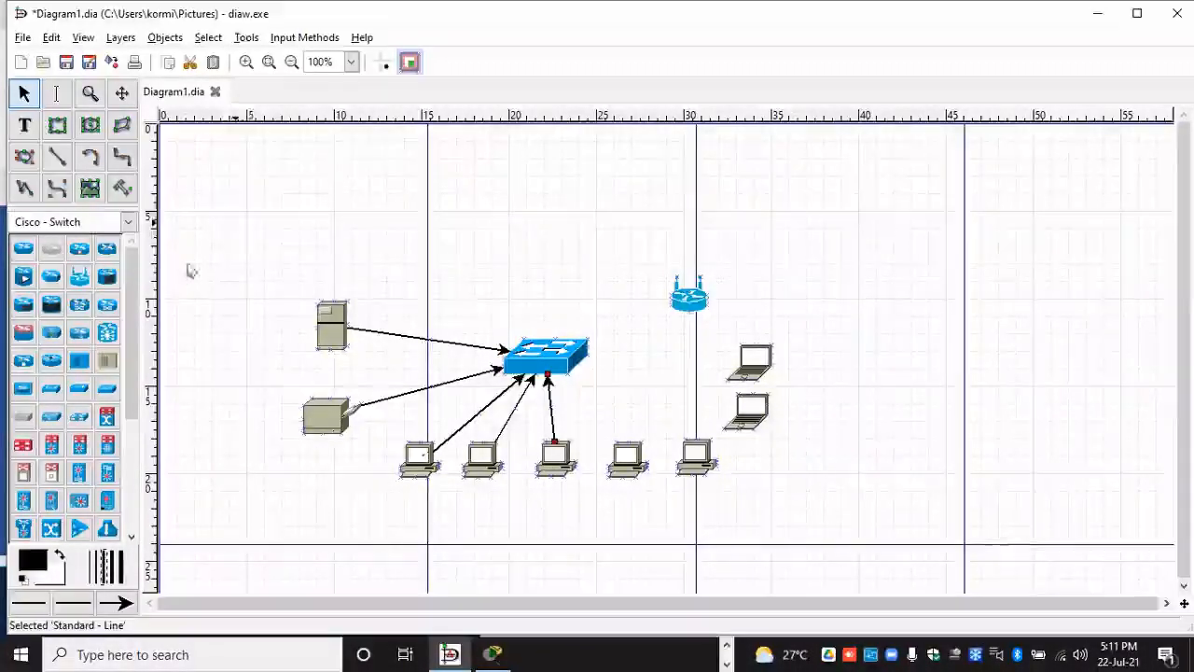
Step: Connect the fourth and fifth PCs from the left to the Workgroup switch with one arrow line each
{"action": "left_click", "coordinate": [56, 156]}
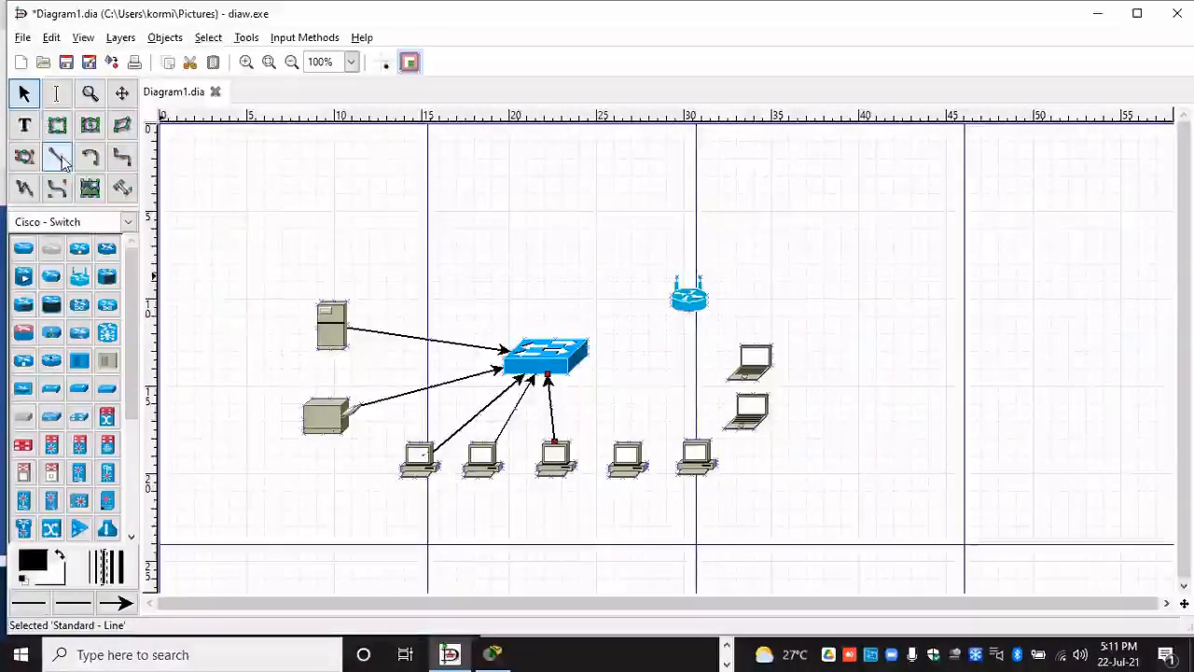
{"action": "left_click", "coordinate": [631, 462]}
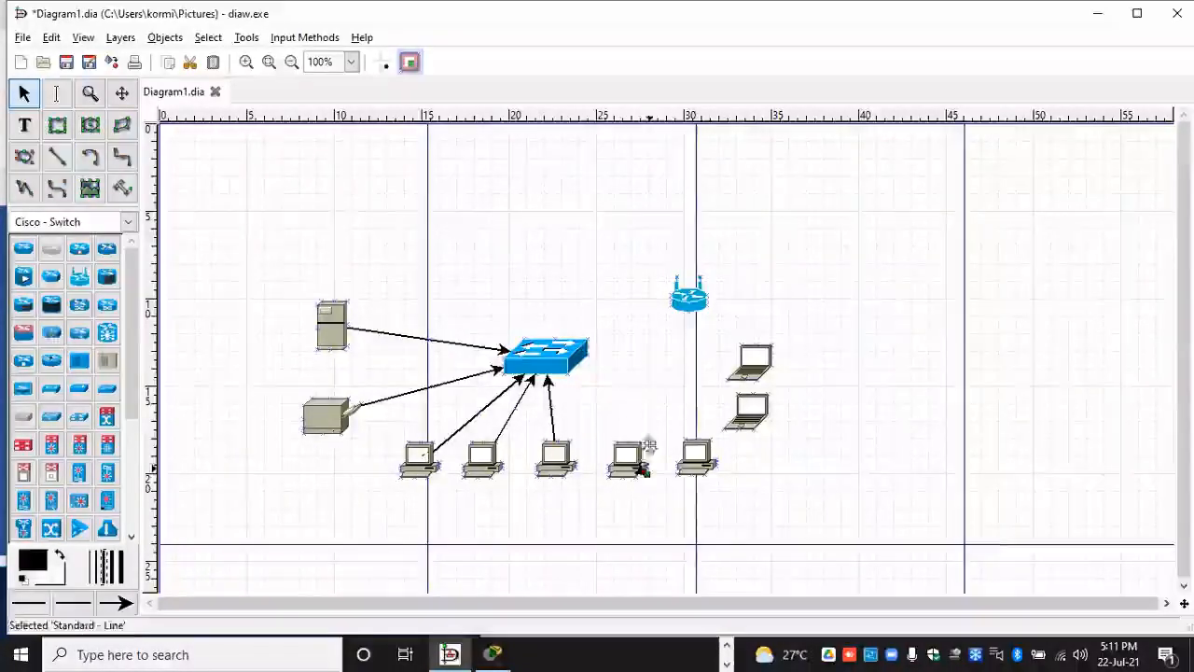
{"action": "left_click_drag", "start_coordinate": [634, 459], "coordinate": [559, 374]}
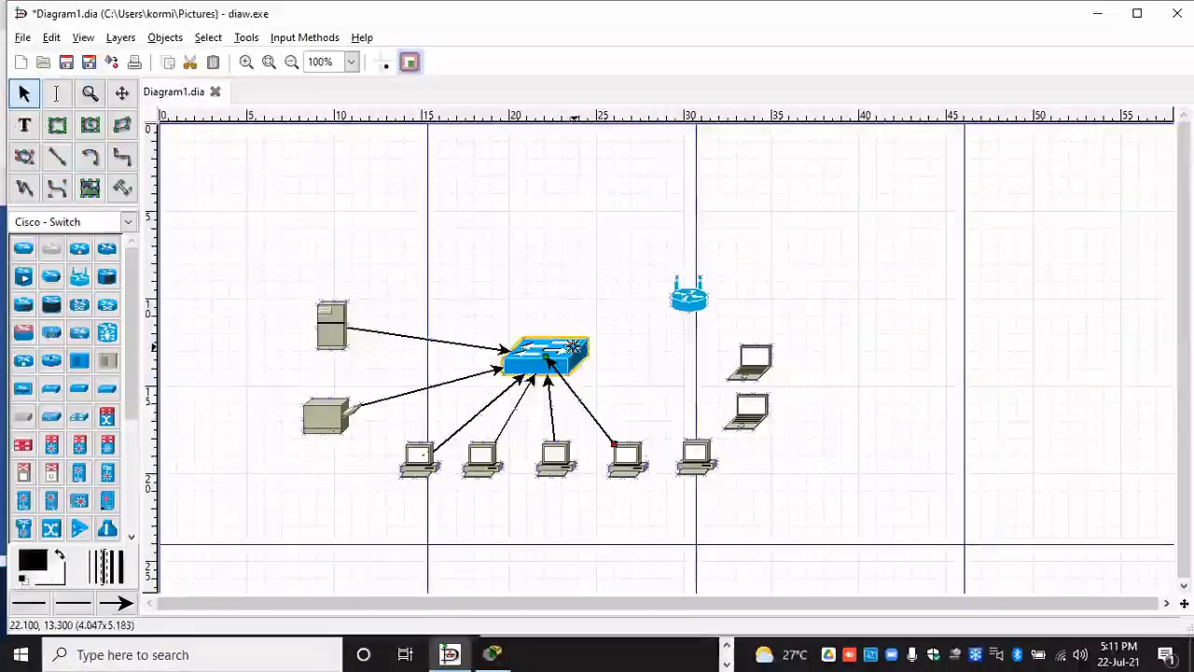
{"action": "left_click", "coordinate": [58, 157]}
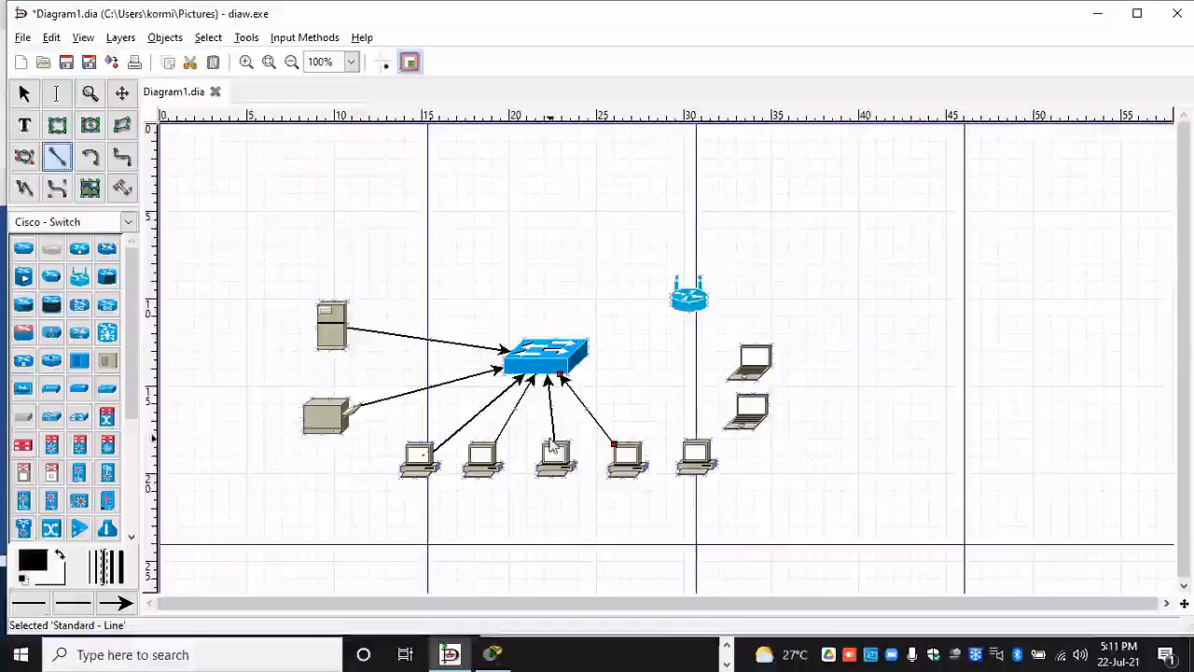
{"action": "left_click", "coordinate": [697, 459]}
{"action": "left_click_drag", "start_coordinate": [699, 464], "coordinate": [569, 373]}
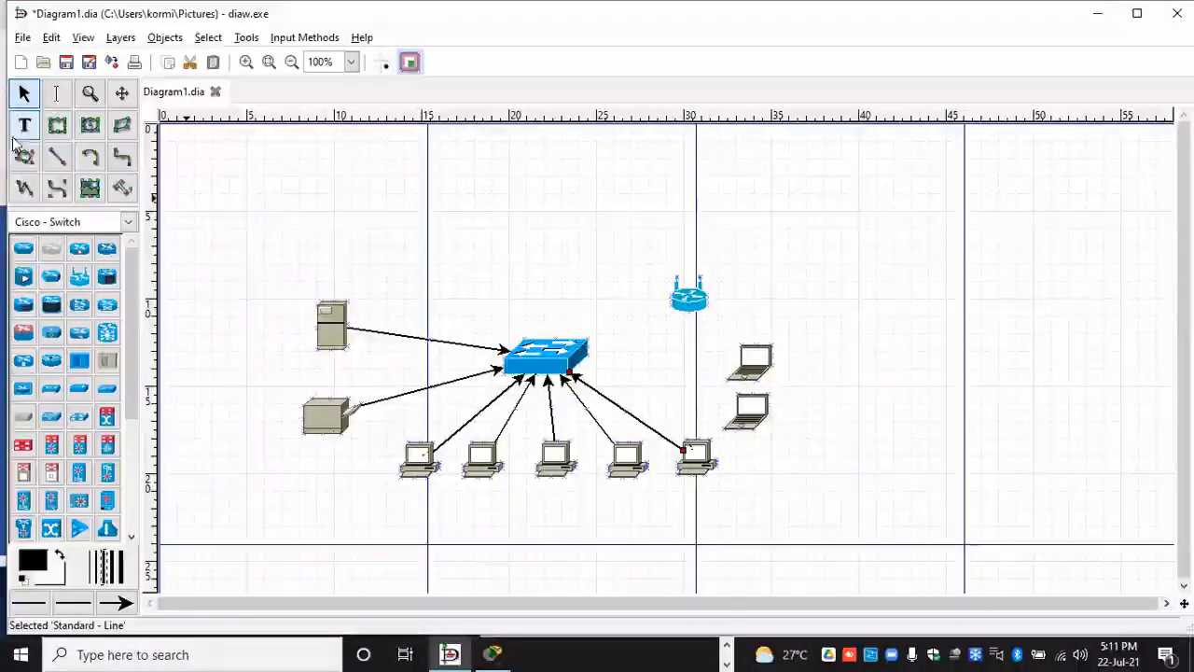
Step: Connect the lower and upper laptops to the right side of the Workgroup switch with one arrow line each
{"action": "left_click", "coordinate": [58, 158]}
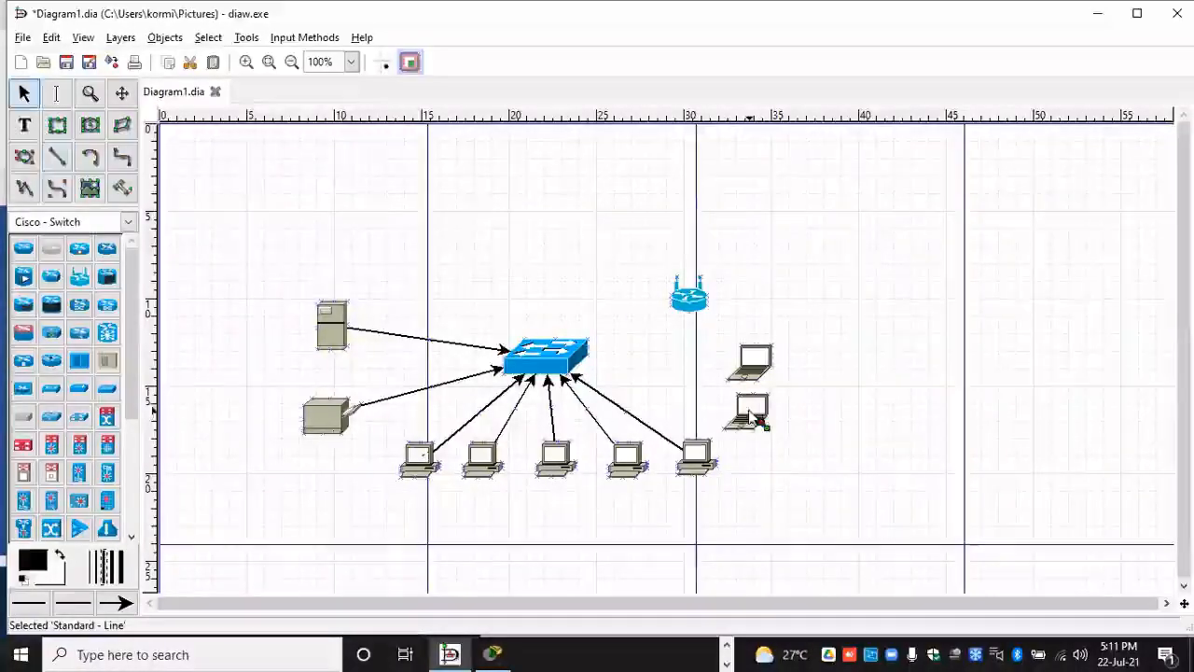
{"action": "mouse_move", "coordinate": [737, 411]}
{"action": "left_mouse_down"}
{"action": "mouse_move", "coordinate": [632, 406]}
{"action": "mouse_move", "coordinate": [578, 368]}
{"action": "left_mouse_up"}
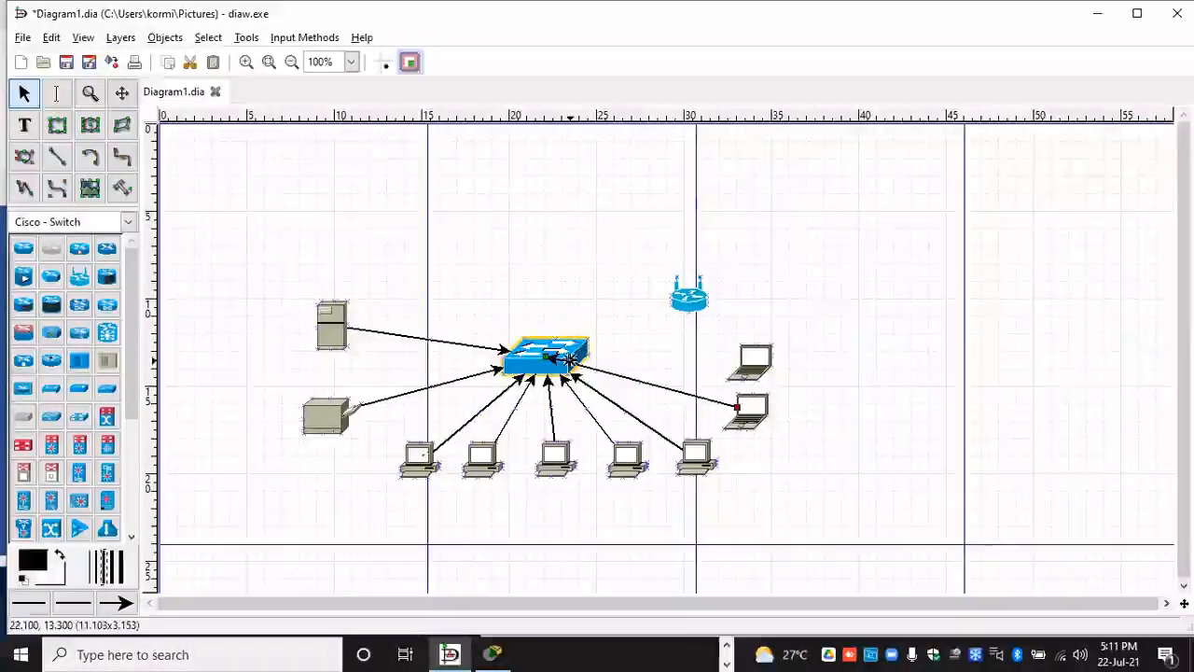
{"action": "left_click", "coordinate": [58, 158]}
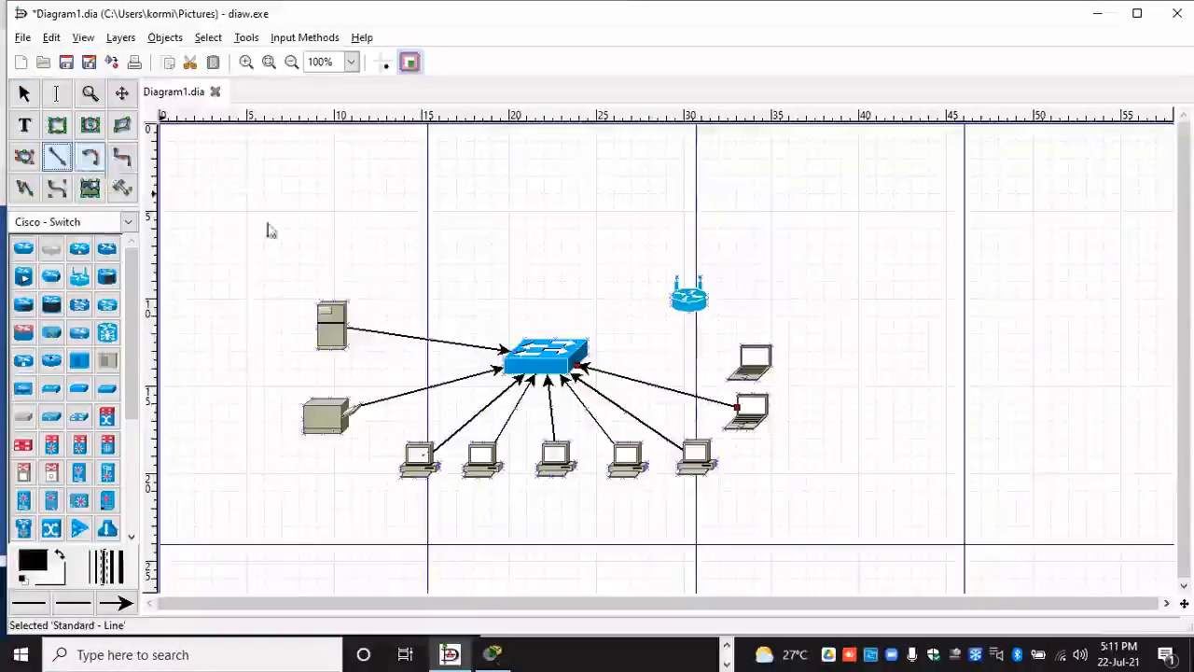
{"action": "left_click_drag", "start_coordinate": [765, 369], "coordinate": [584, 357]}
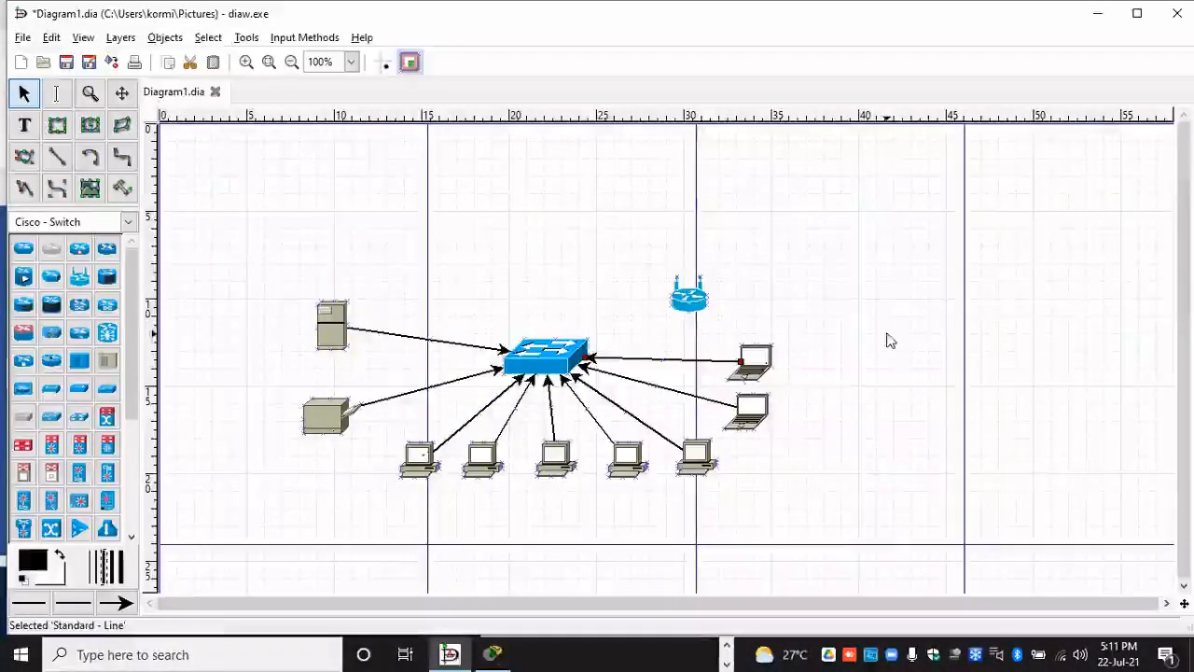
{"action": "left_click", "coordinate": [803, 235]}
Step: Connect the Wireless router to the Workgroup switch with an arrow line, and shift the File Server slightly up and left
{"action": "left_click", "coordinate": [57, 156]}
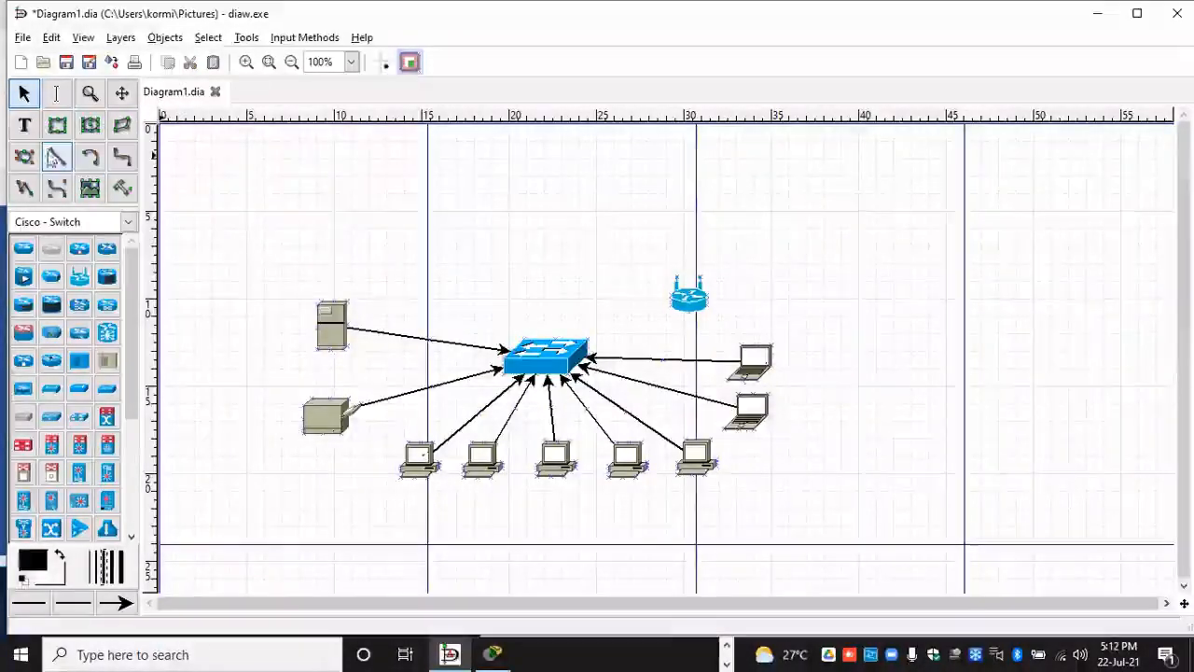
{"action": "left_click_drag", "start_coordinate": [688, 310], "coordinate": [581, 345]}
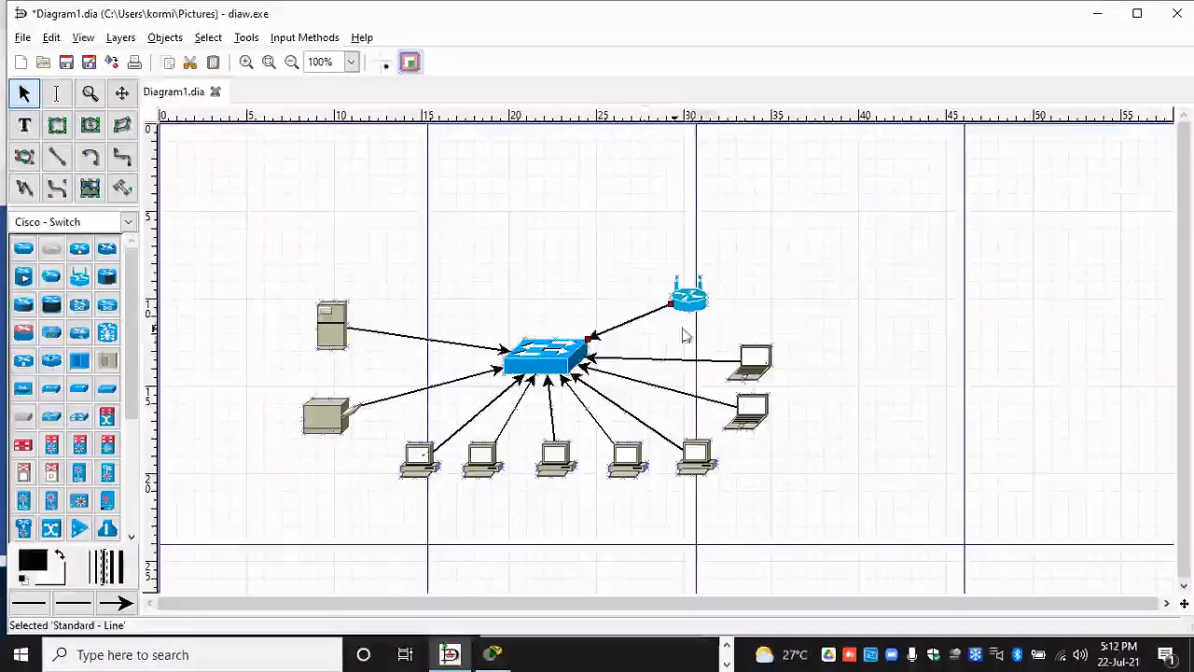
{"action": "left_click", "coordinate": [812, 291]}
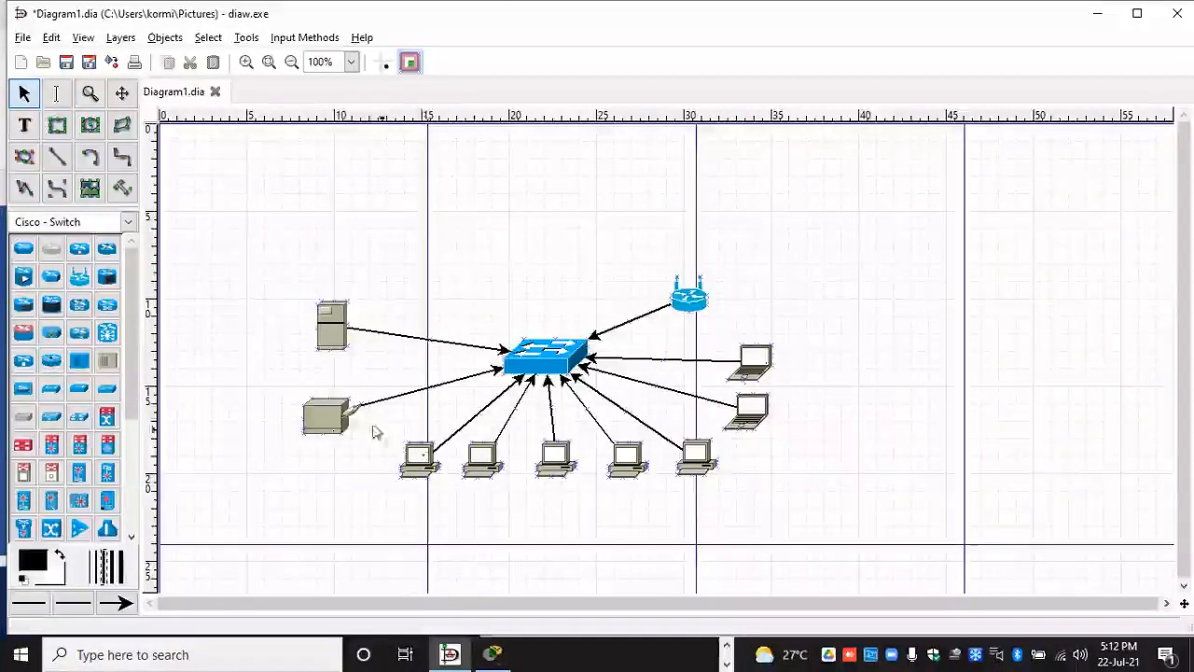
{"action": "left_click_drag", "start_coordinate": [329, 331], "coordinate": [318, 326]}
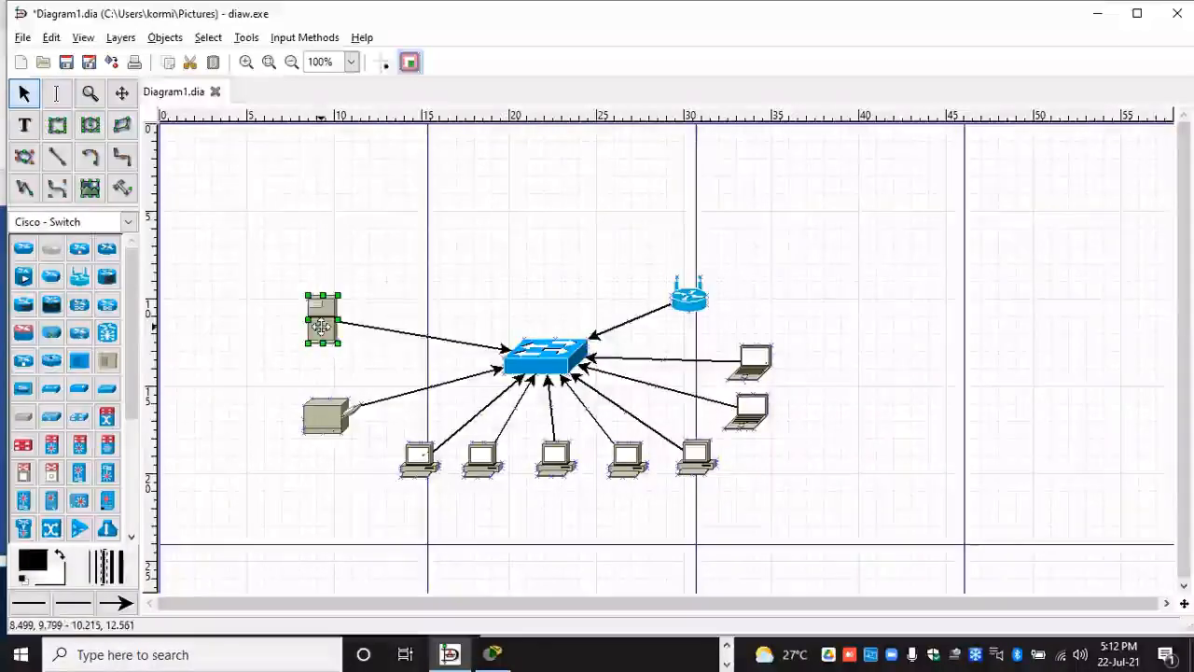
{"action": "left_click", "coordinate": [573, 168]}
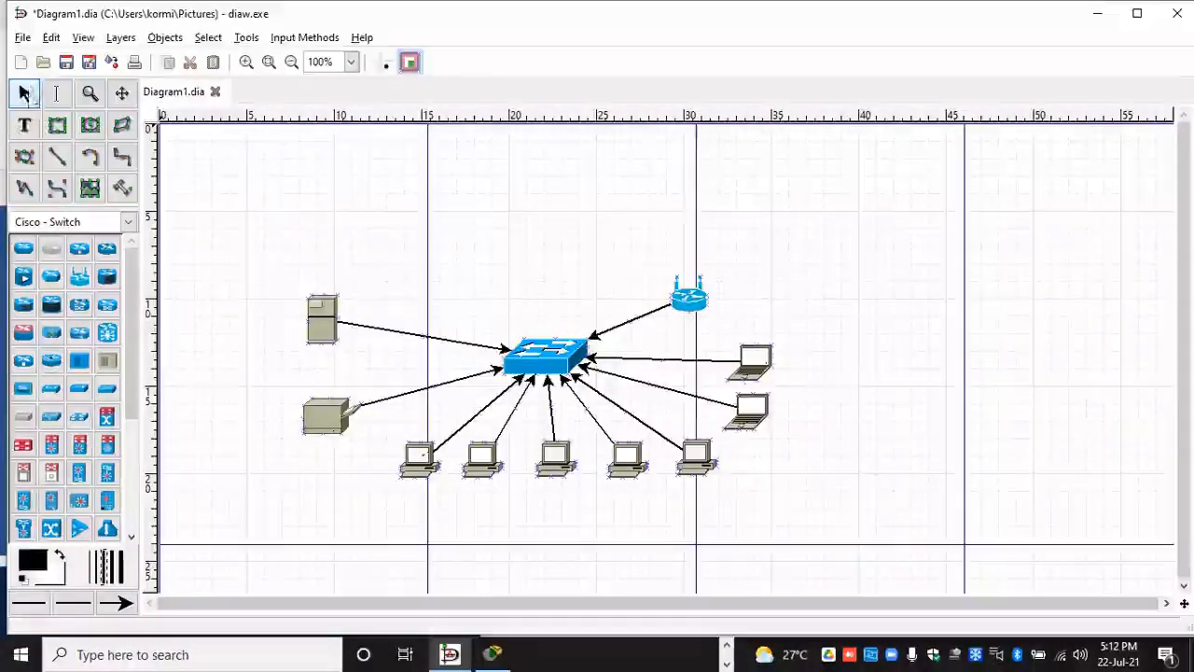
Step: Add the title text "Flat Network for a Small Business Client" above the diagram, starting about 15.5 across and 3 down
{"action": "left_click", "coordinate": [24, 125]}
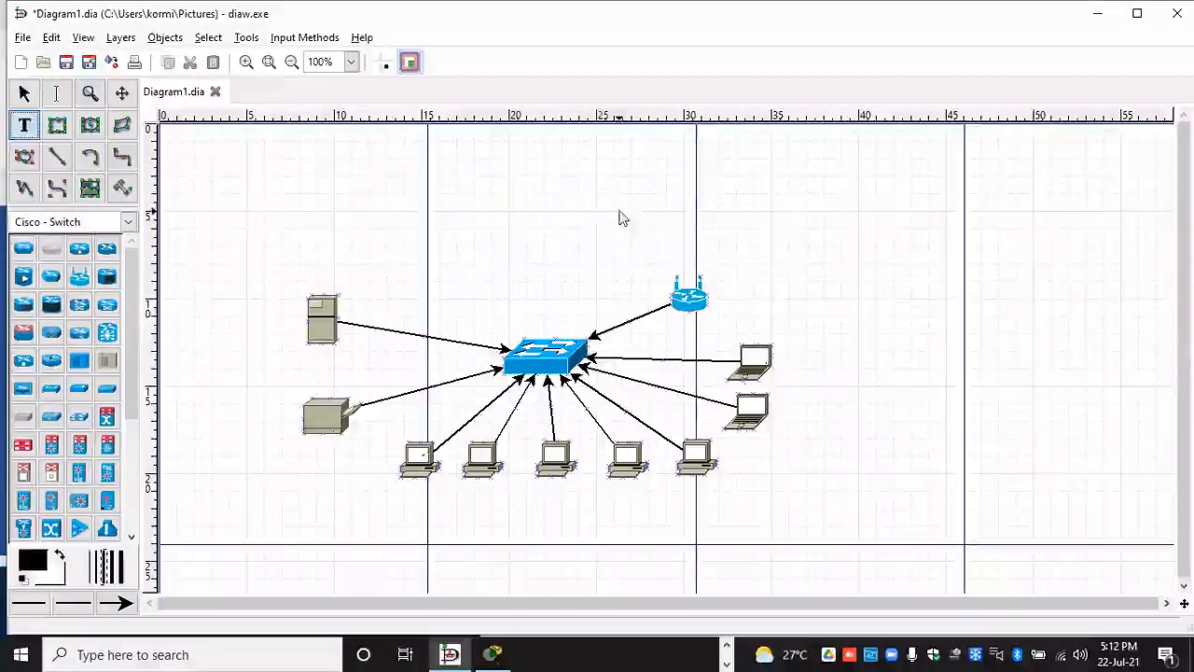
{"action": "left_click", "coordinate": [443, 181]}
{"action": "type", "text": "Flat"}
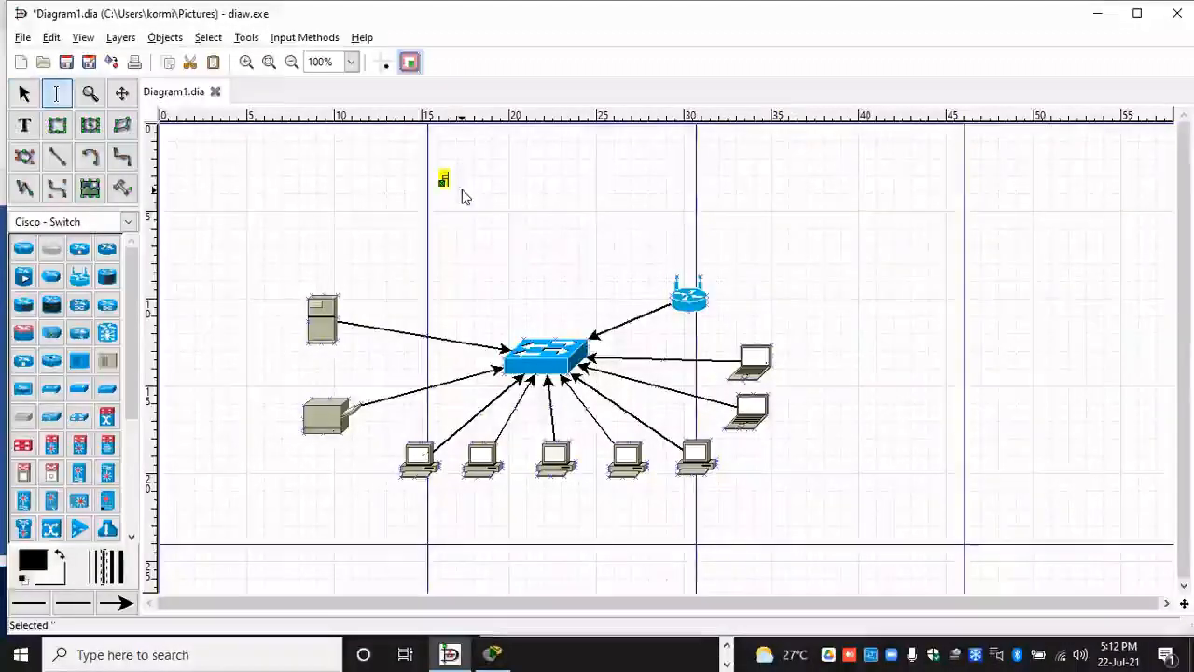
{"action": "type", "text": " N"}
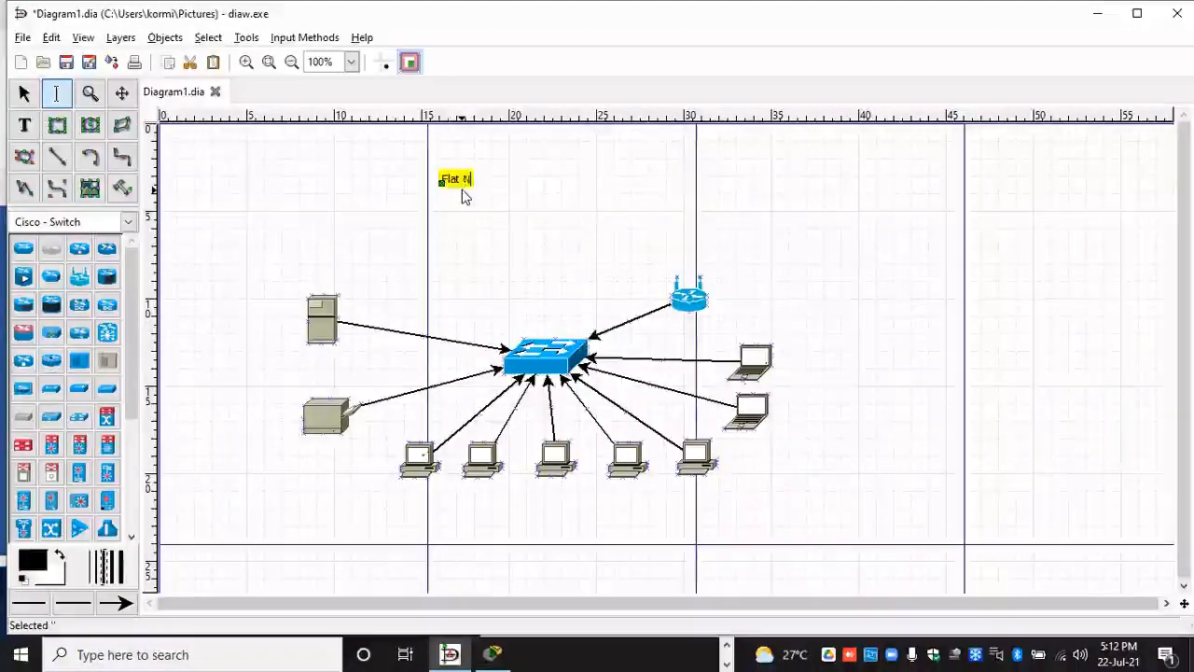
{"action": "type", "text": "etwork for a "}
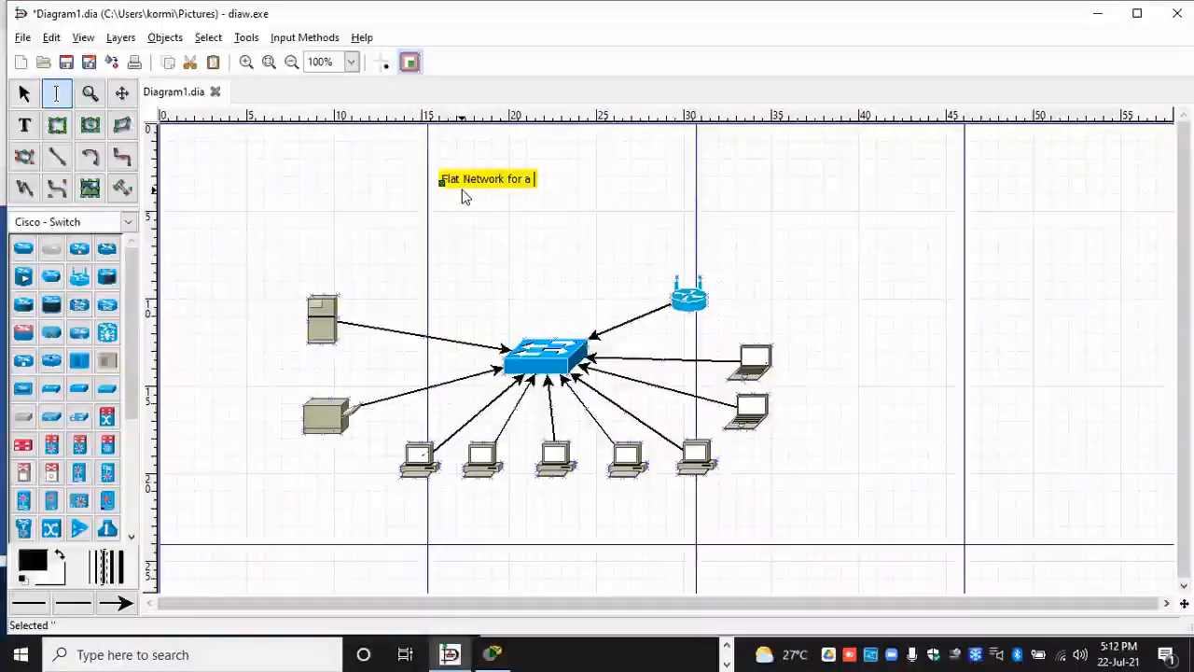
{"action": "type", "text": "S"}
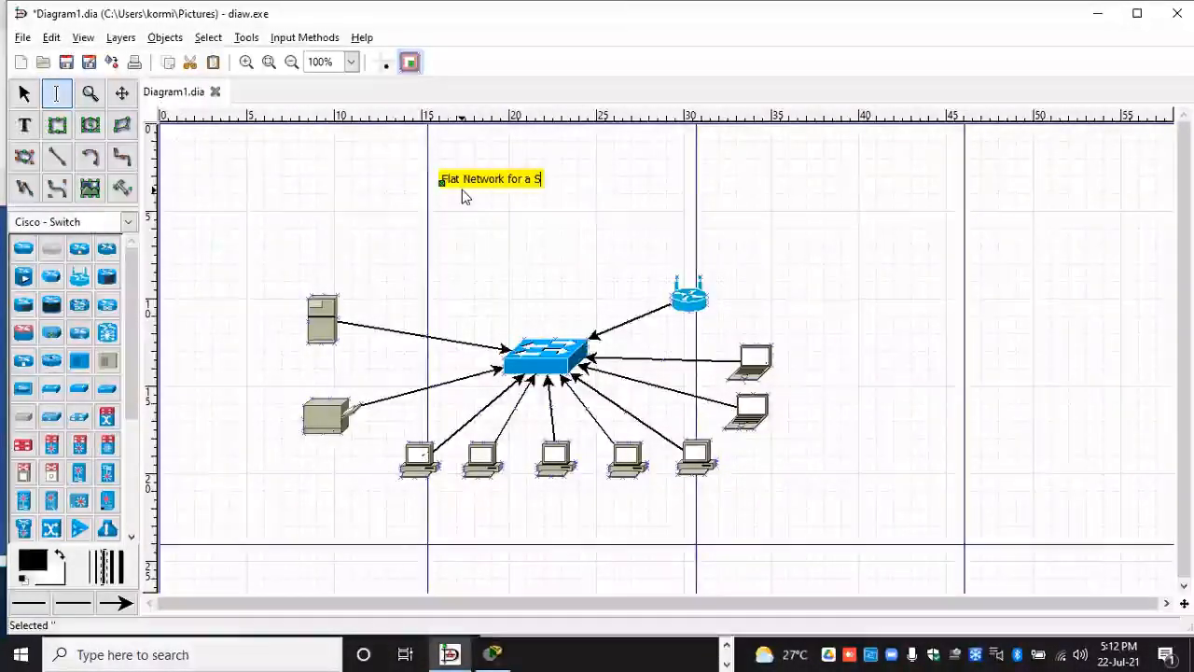
{"action": "type", "text": "mall B"}
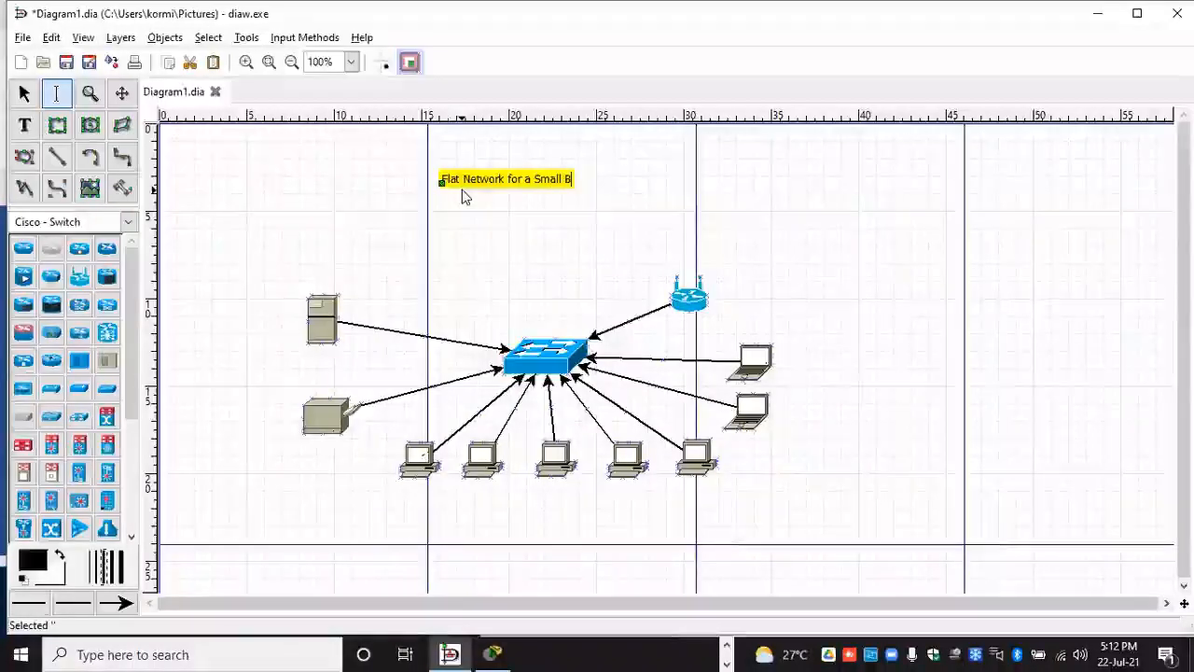
{"action": "type", "text": "usiness "}
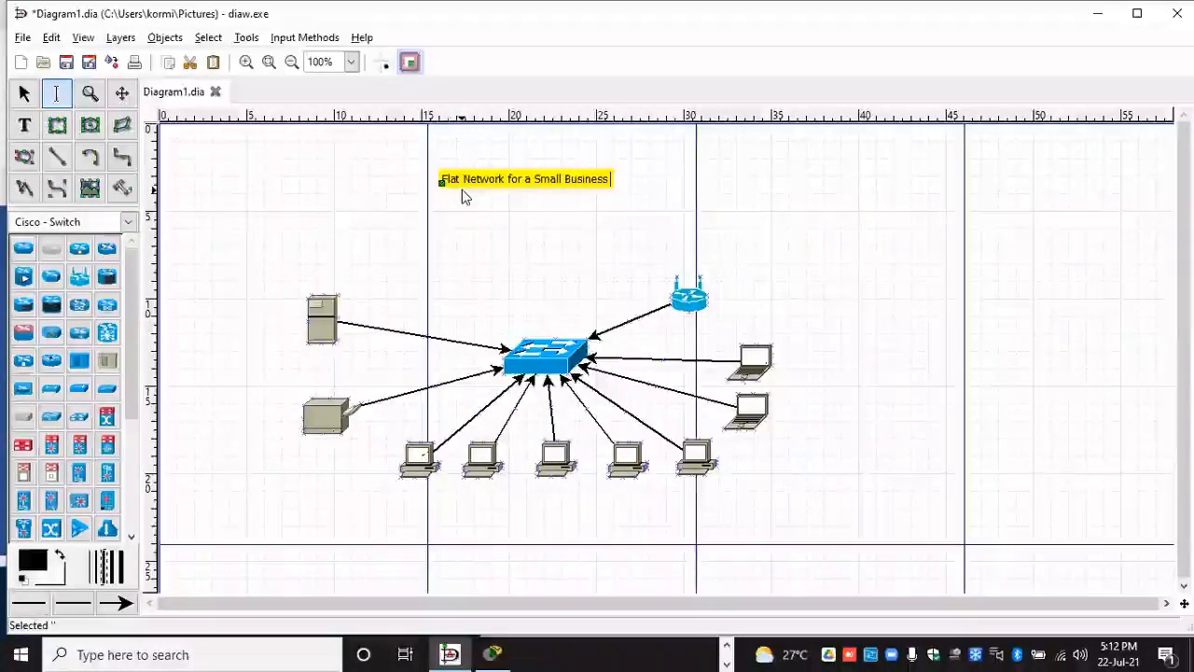
{"action": "type", "text": "Client"}
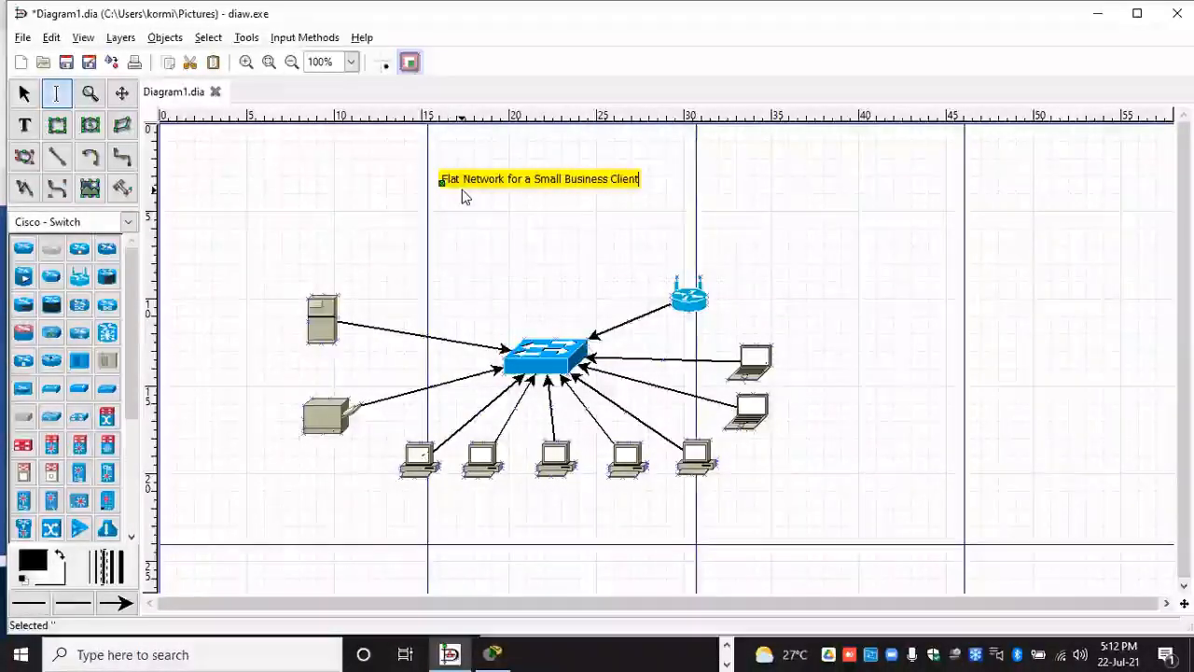
{"action": "left_click", "coordinate": [526, 224]}
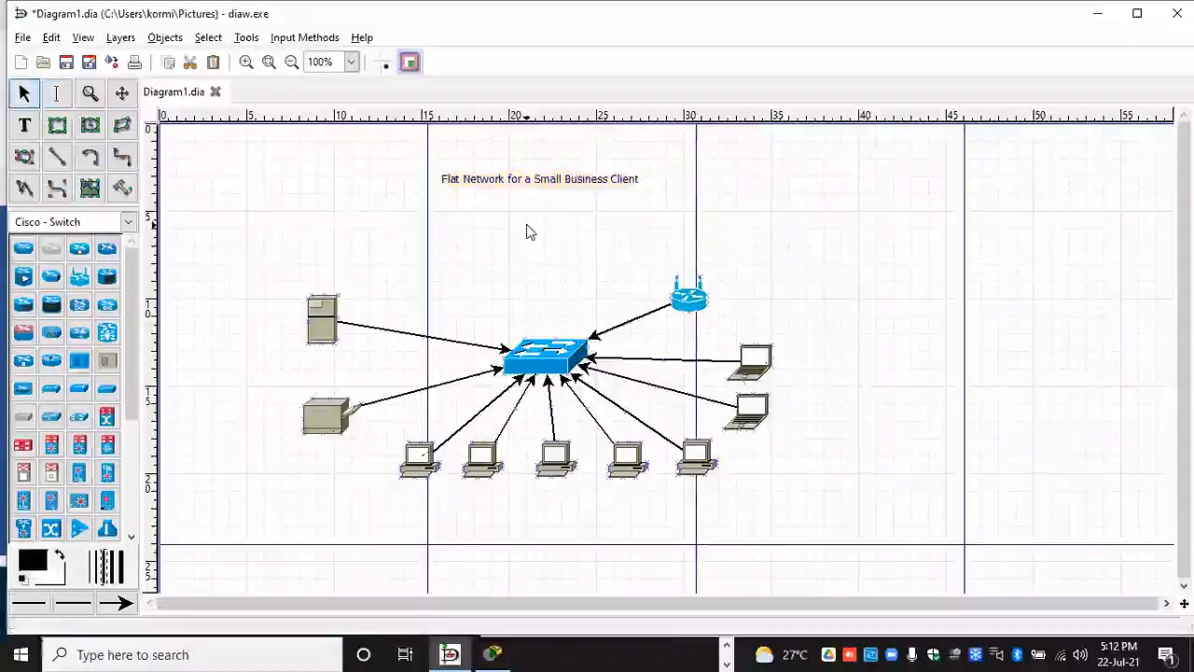
{"action": "left_click", "coordinate": [497, 181]}
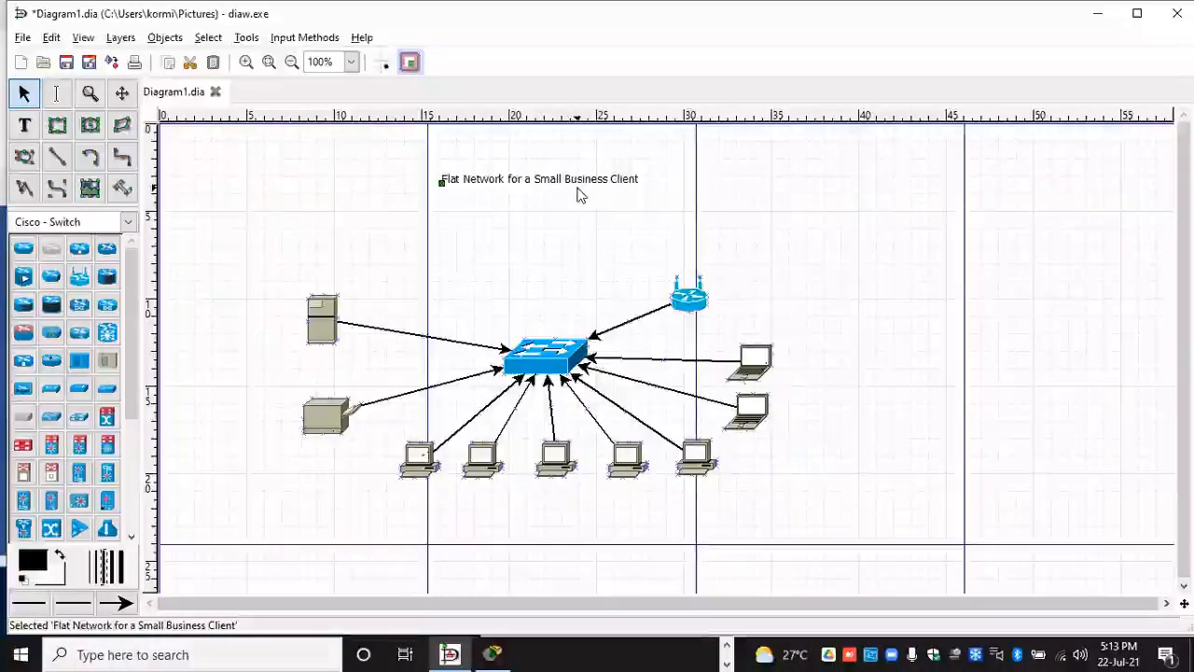
{"action": "mouse_move", "coordinate": [562, 182]}
{"action": "left_mouse_down"}
{"action": "mouse_move", "coordinate": [531, 178]}
{"action": "mouse_move", "coordinate": [543, 180]}
{"action": "left_mouse_up"}
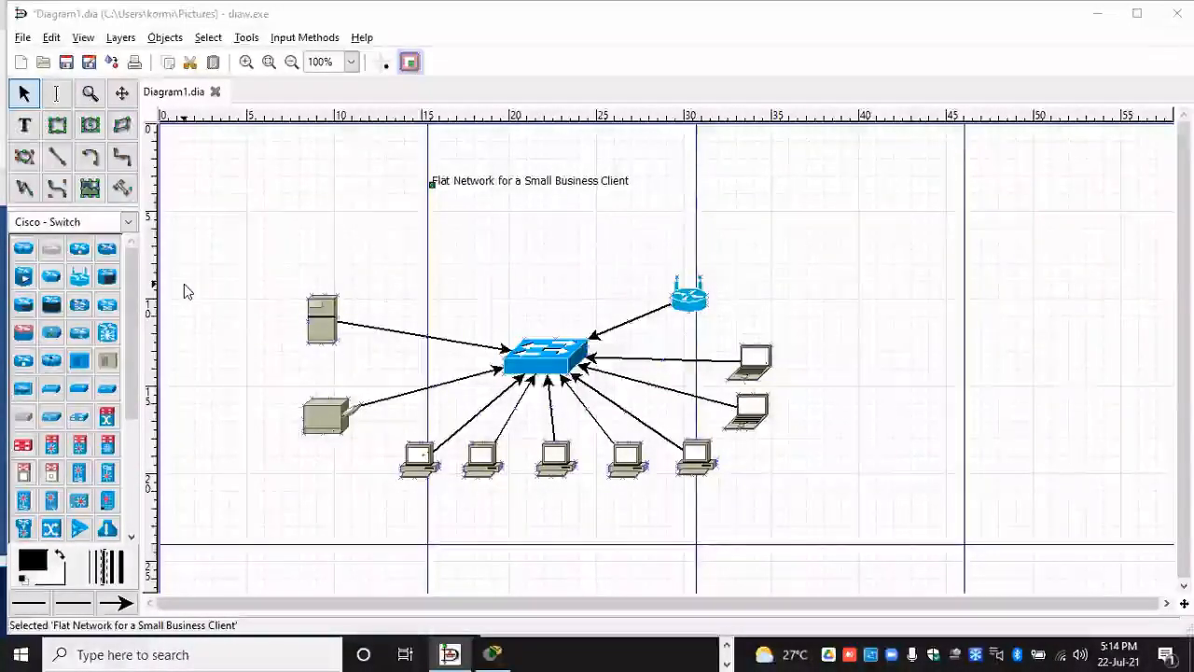
Step: Place a Router with Firewall from the Cisco - Switch sheet above the Workgroup switch, about 21 across and 6 down
{"action": "left_click", "coordinate": [23, 333]}
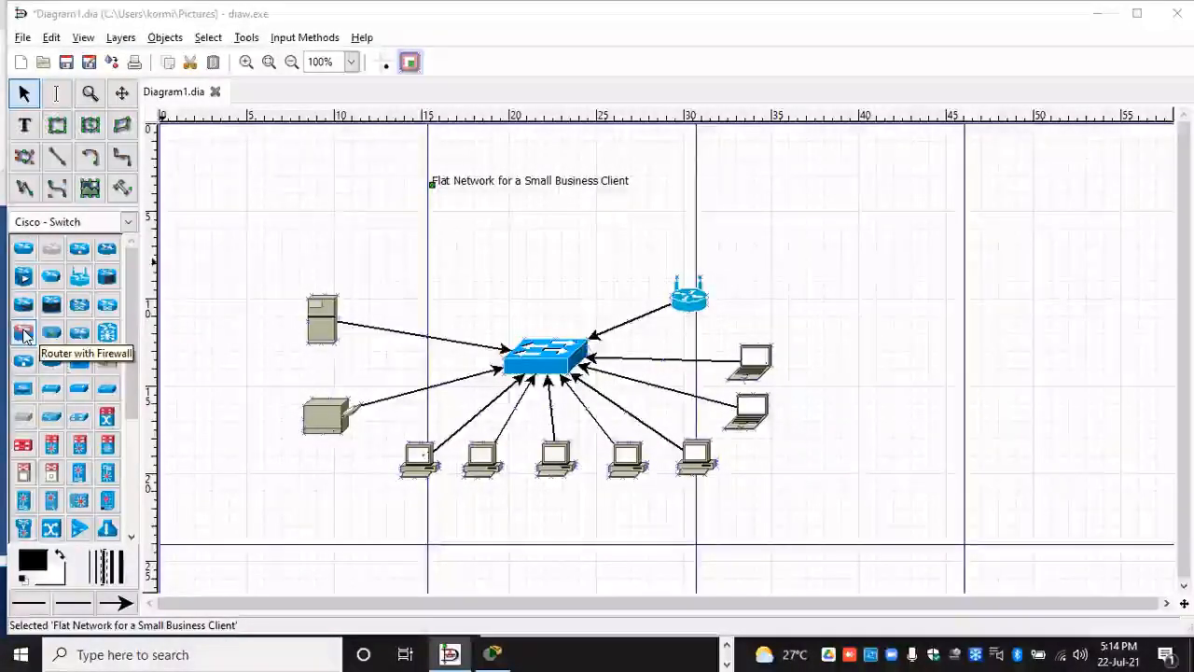
{"action": "left_click", "coordinate": [540, 237]}
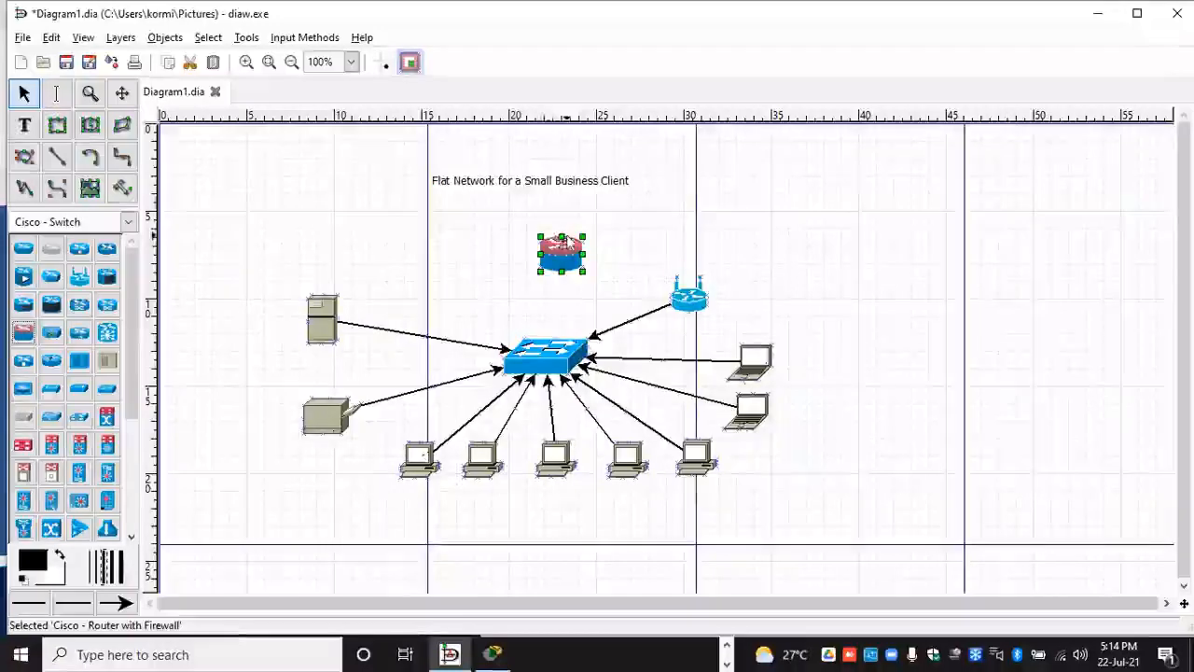
{"action": "left_click_drag", "start_coordinate": [558, 260], "coordinate": [534, 269]}
{"action": "left_click", "coordinate": [638, 262]}
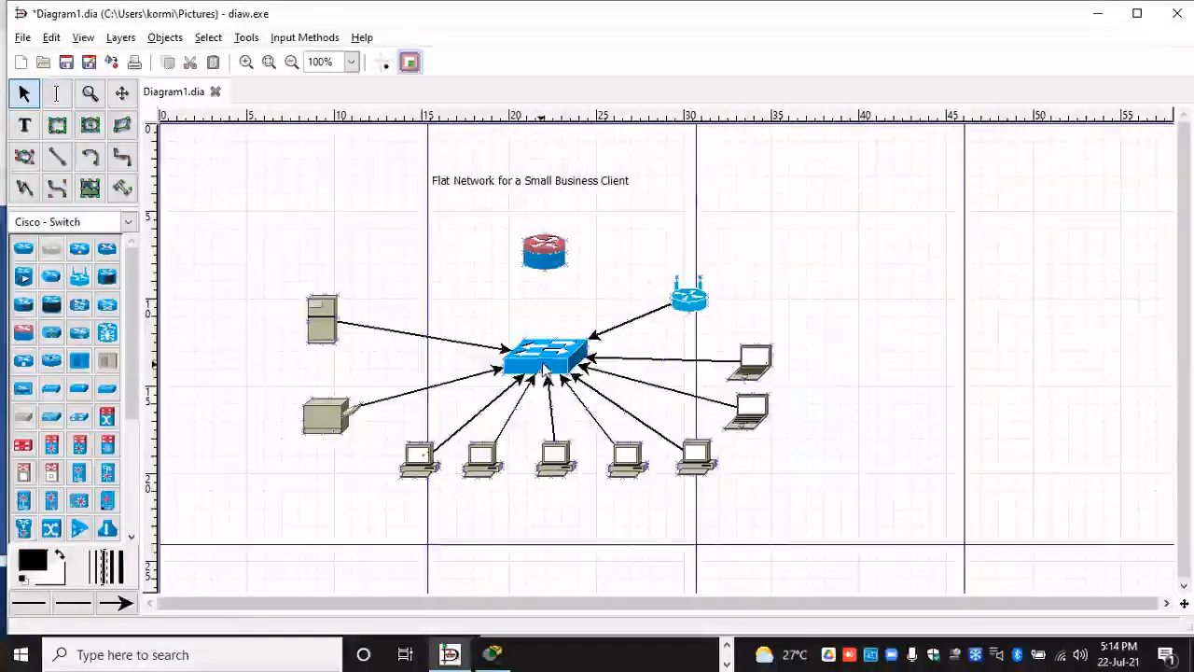
Step: Look through the Cisco - Switch, Cisco - Misc and Cisco - Computer sheets for a shape to represent the internet provider
{"action": "left_click", "coordinate": [546, 265]}
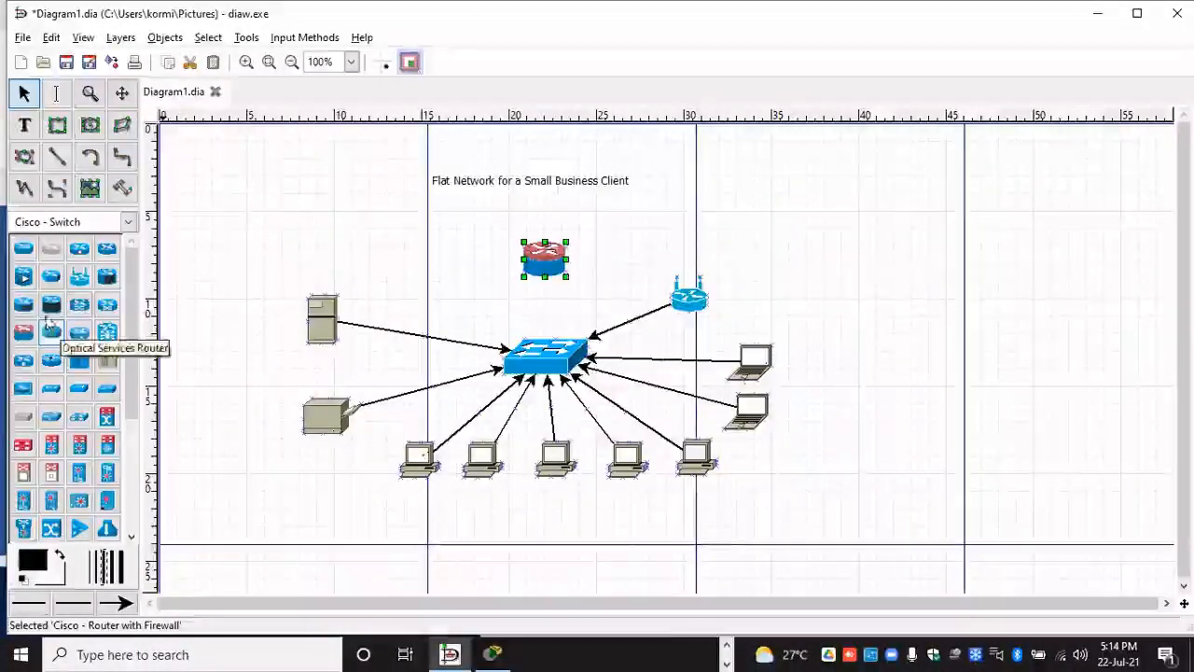
{"action": "scroll", "coordinate": [78, 364], "scroll_direction": "down", "scroll_amount": 4}
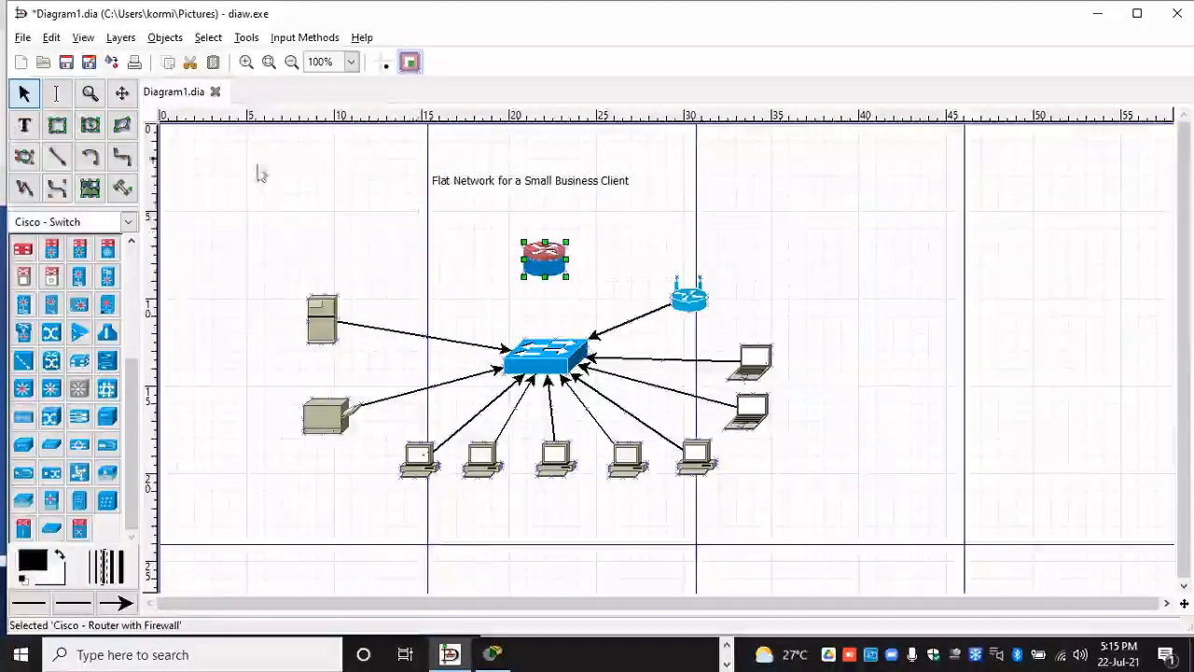
{"action": "left_click", "coordinate": [127, 221]}
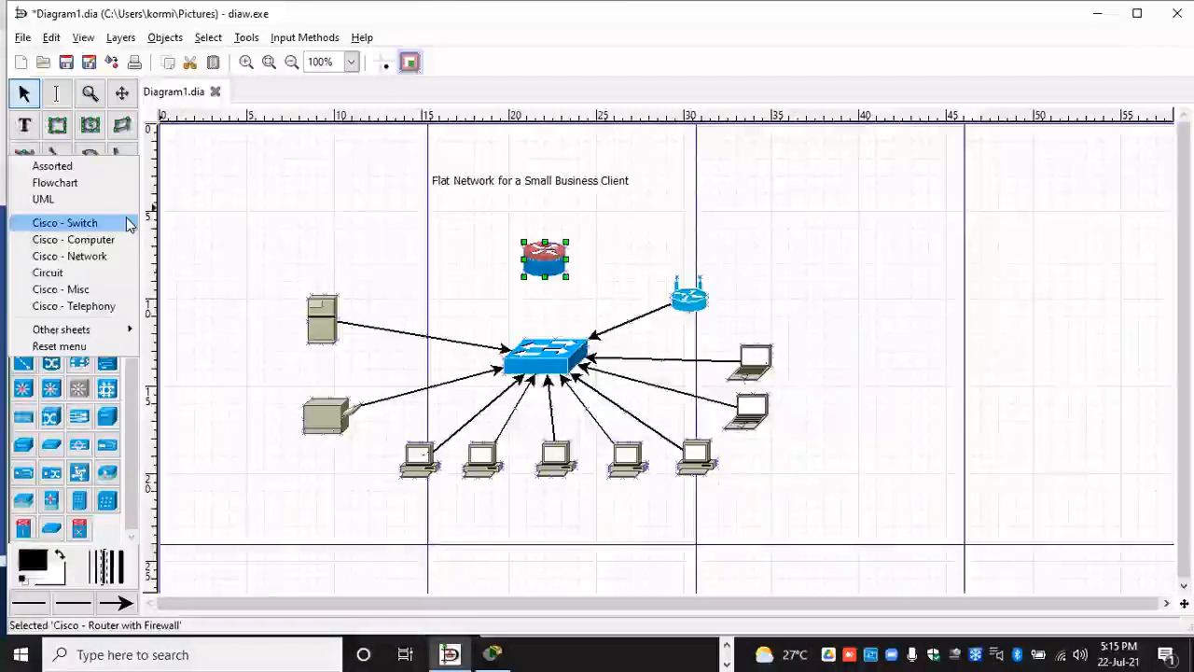
{"action": "left_click", "coordinate": [80, 289]}
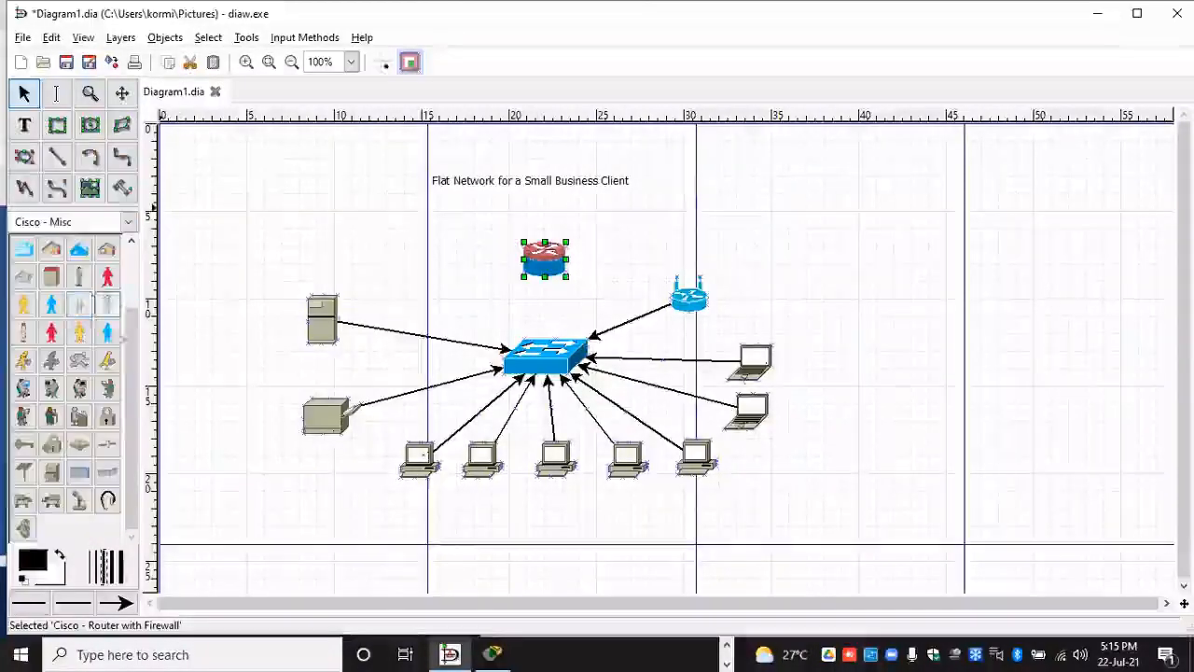
{"action": "left_click", "coordinate": [130, 223]}
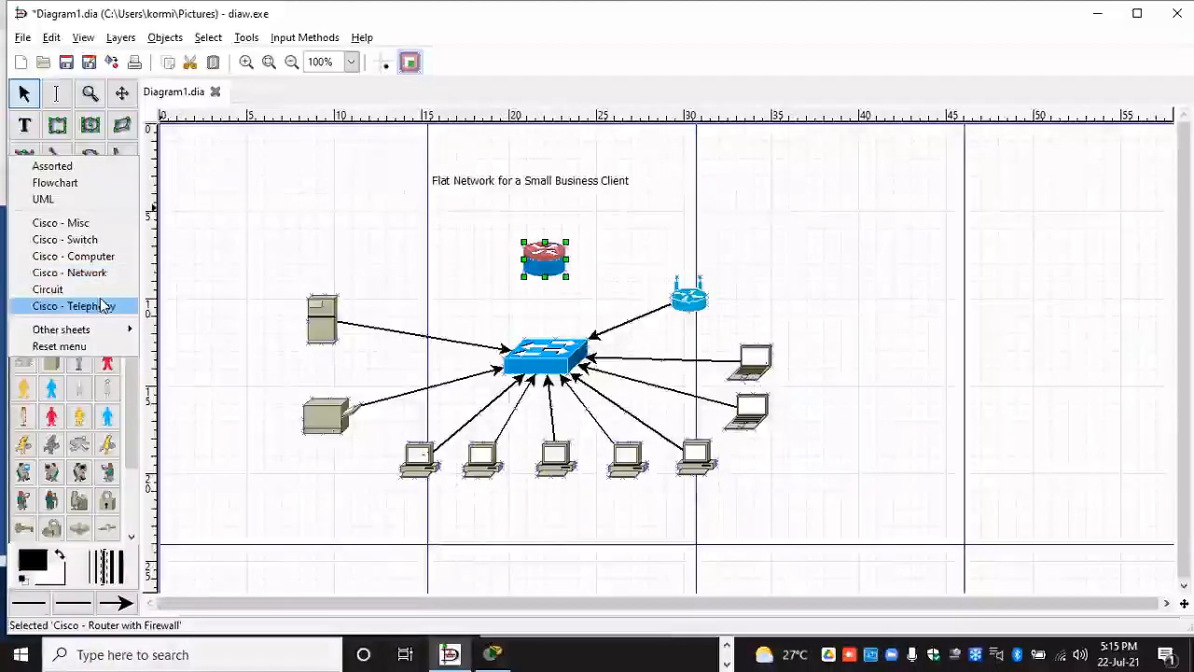
{"action": "left_click", "coordinate": [112, 243]}
{"action": "left_click_drag", "start_coordinate": [126, 258], "coordinate": [124, 413]}
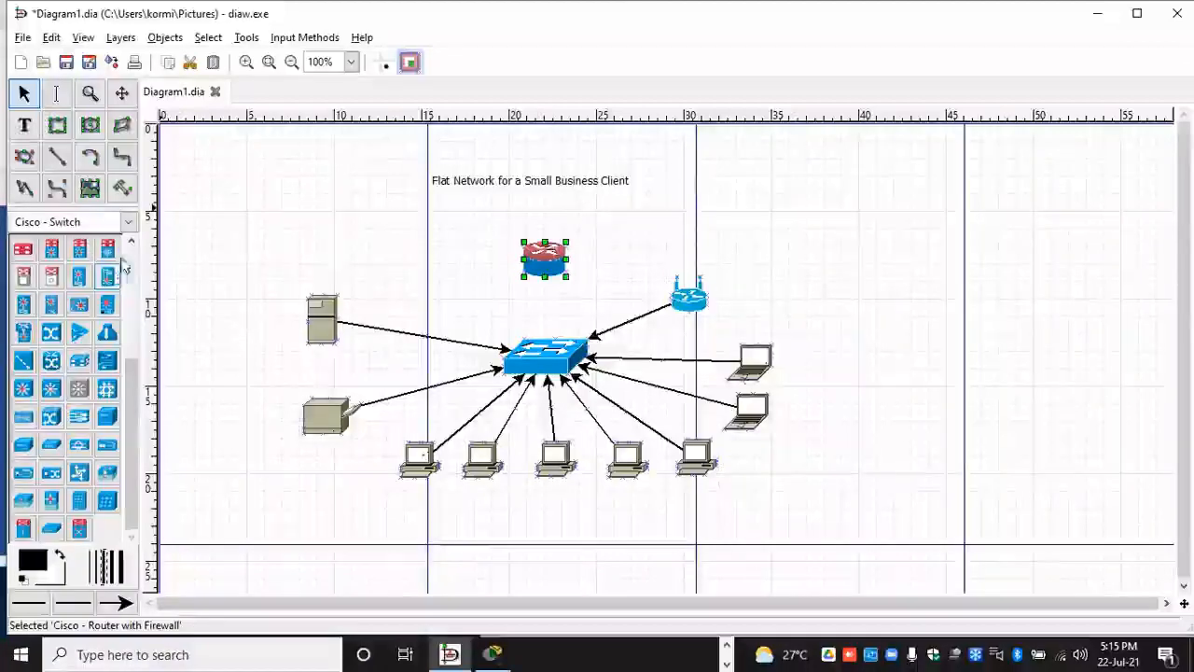
{"action": "left_click", "coordinate": [129, 224]}
{"action": "left_click", "coordinate": [126, 240]}
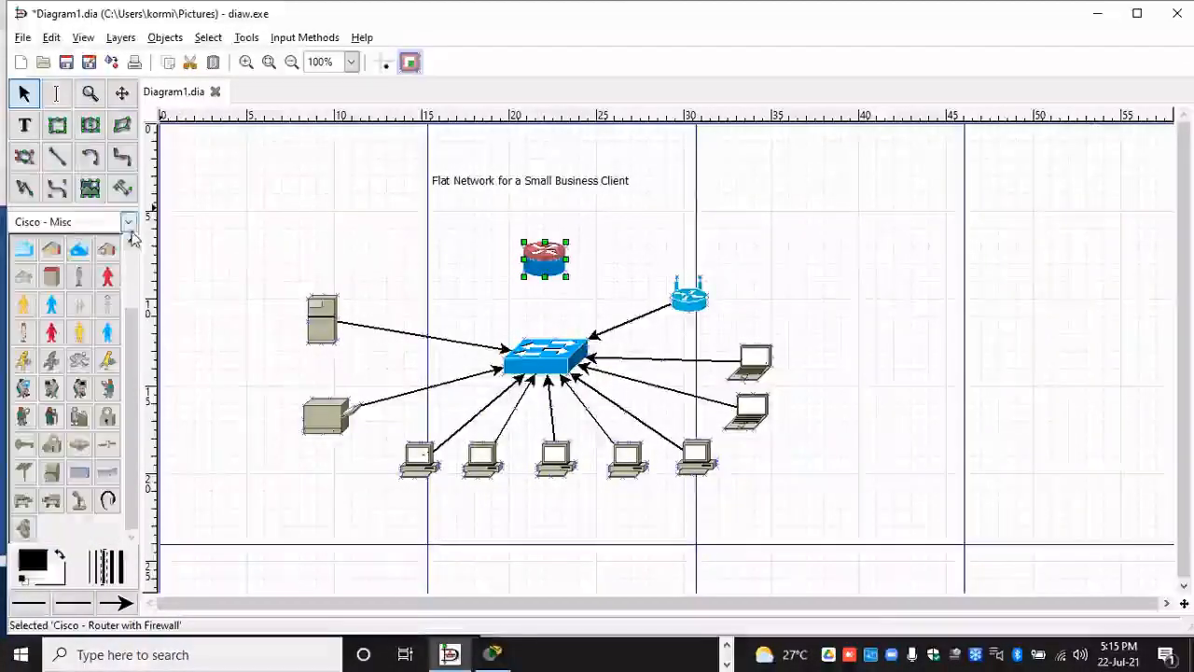
{"action": "left_click", "coordinate": [131, 226]}
{"action": "left_click", "coordinate": [129, 255]}
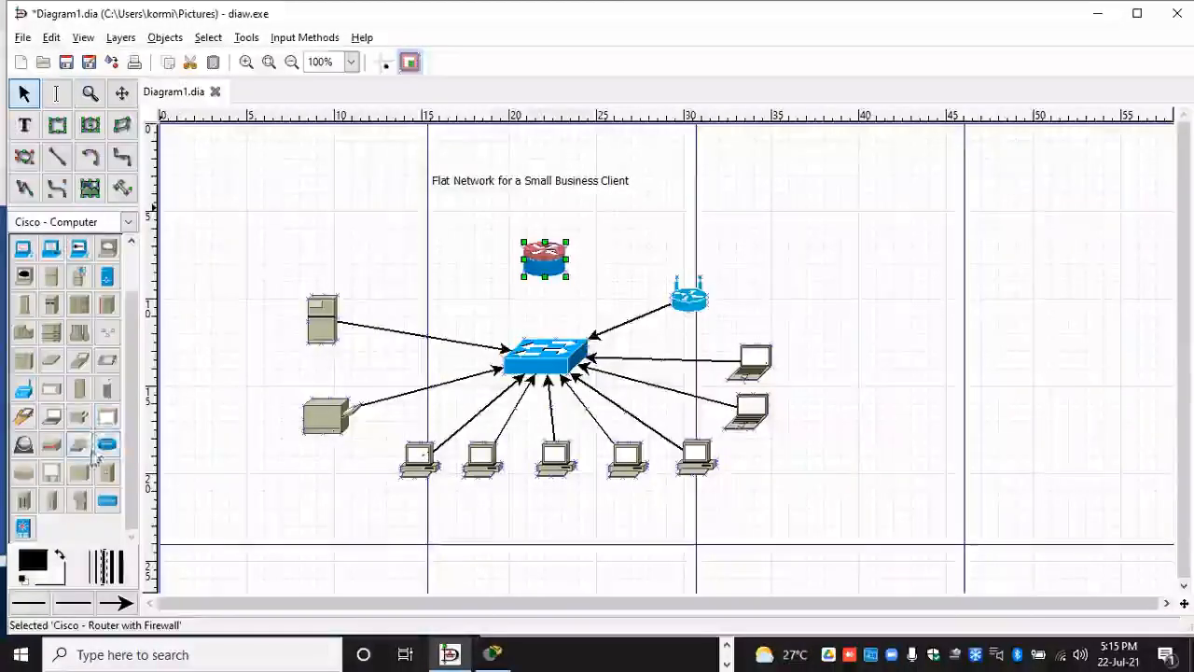
{"action": "scroll", "coordinate": [93, 453], "scroll_direction": "up", "scroll_amount": 1}
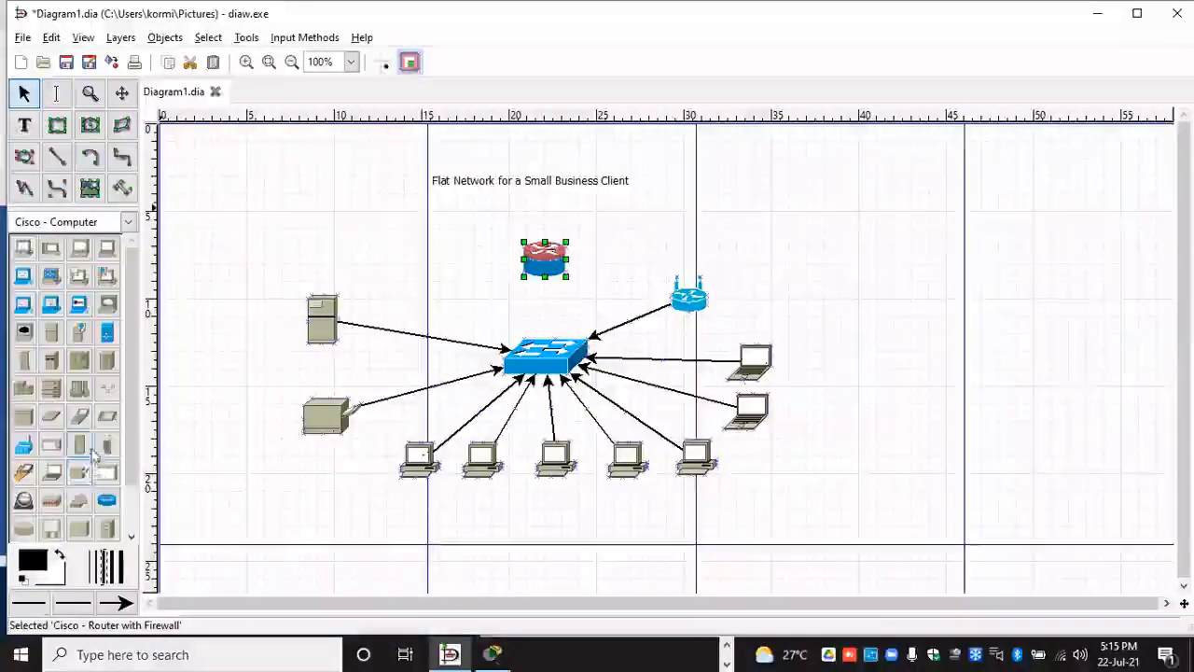
Step: Place a Cloud from the Cisco - Network sheet above the Wireless router, about 30 across and 4 down
{"action": "left_click", "coordinate": [128, 222]}
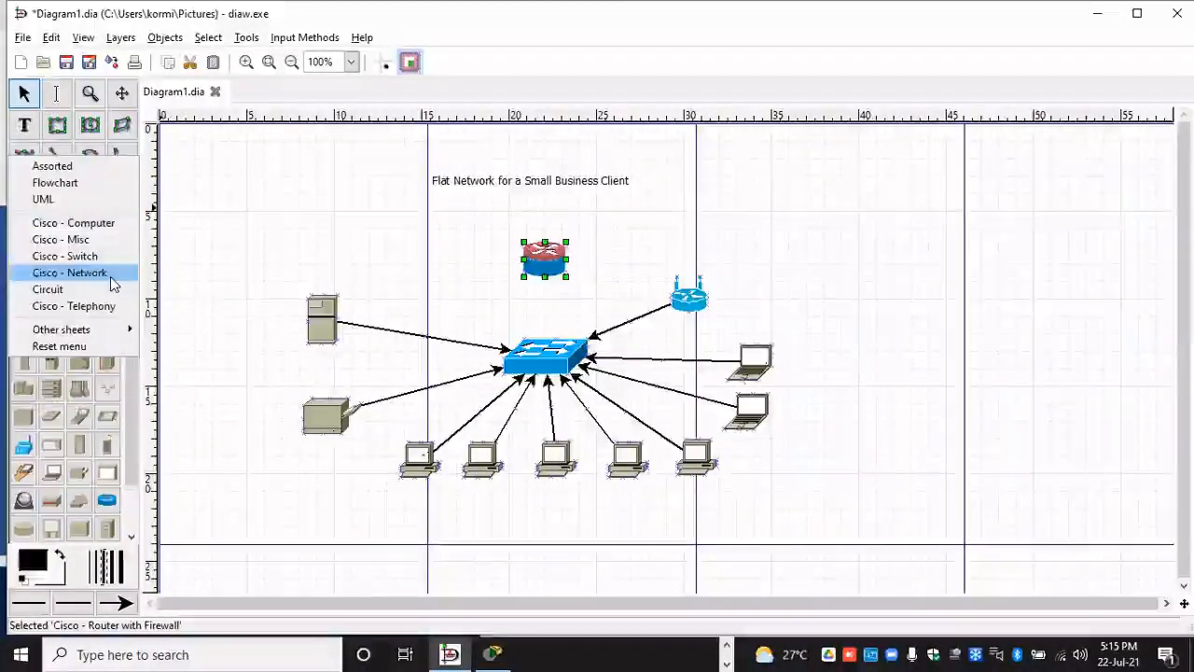
{"action": "left_click", "coordinate": [120, 272]}
{"action": "left_click_drag", "start_coordinate": [131, 270], "coordinate": [120, 432]}
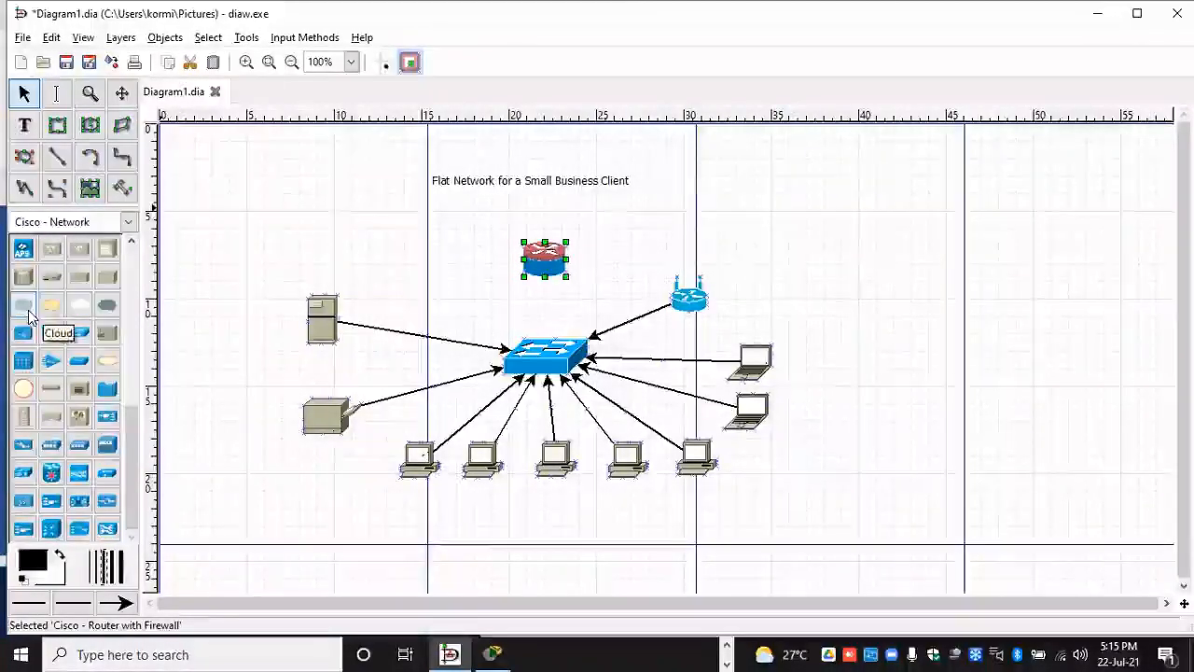
{"action": "left_click", "coordinate": [23, 306]}
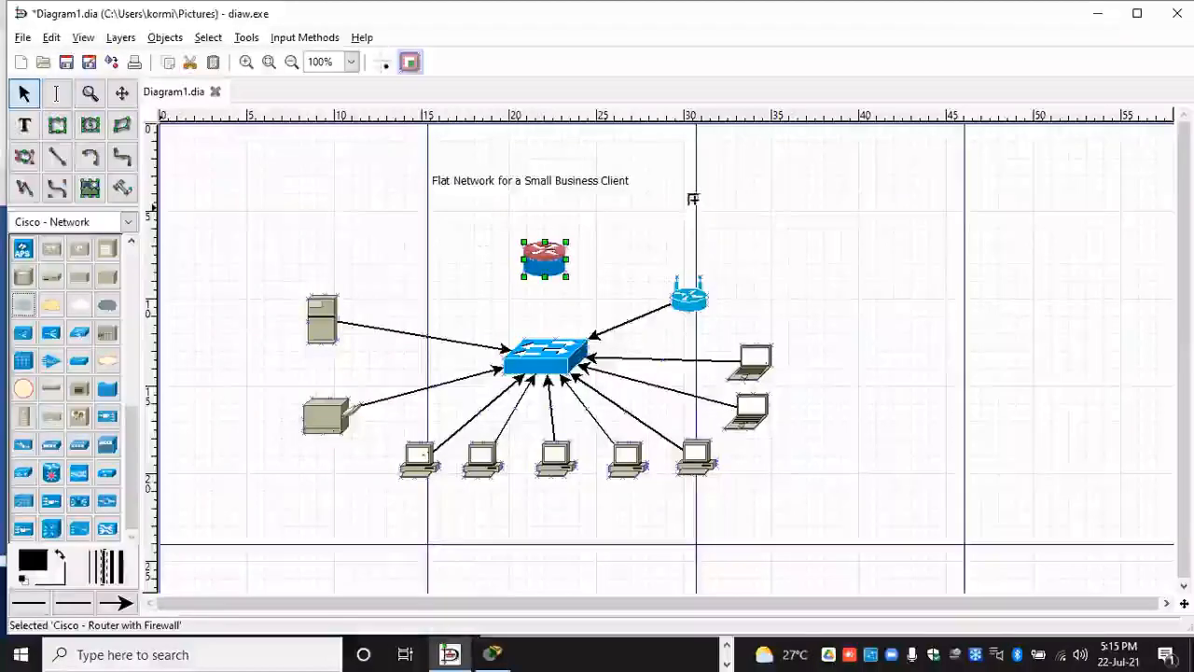
{"action": "left_click", "coordinate": [690, 196]}
{"action": "left_click", "coordinate": [783, 240]}
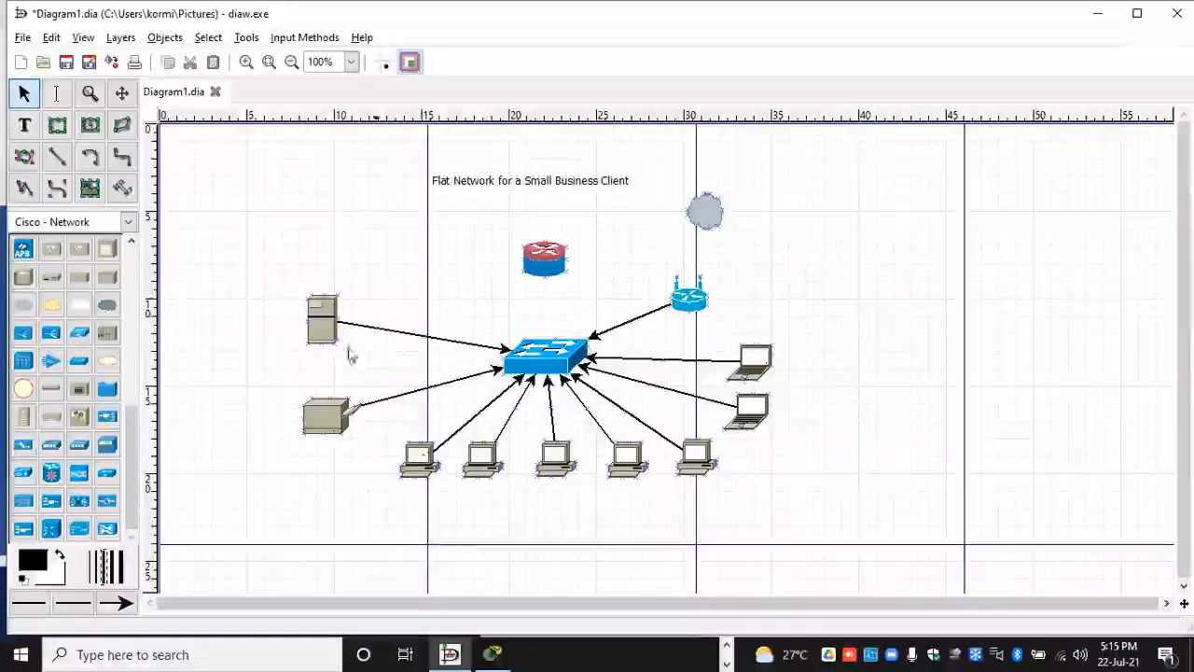
Step: Draw arrow lines from the Router with Firewall down to the Workgroup switch and from the Cloud to the Router with Firewall
{"action": "left_click", "coordinate": [57, 156]}
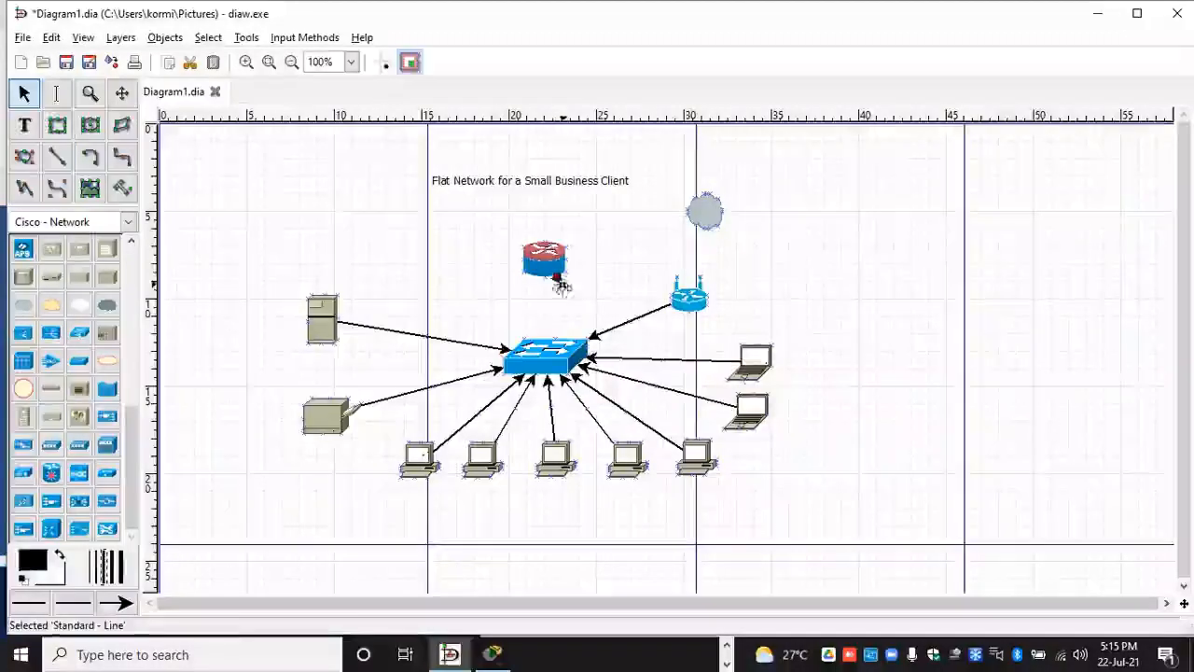
{"action": "left_click_drag", "start_coordinate": [546, 277], "coordinate": [546, 341]}
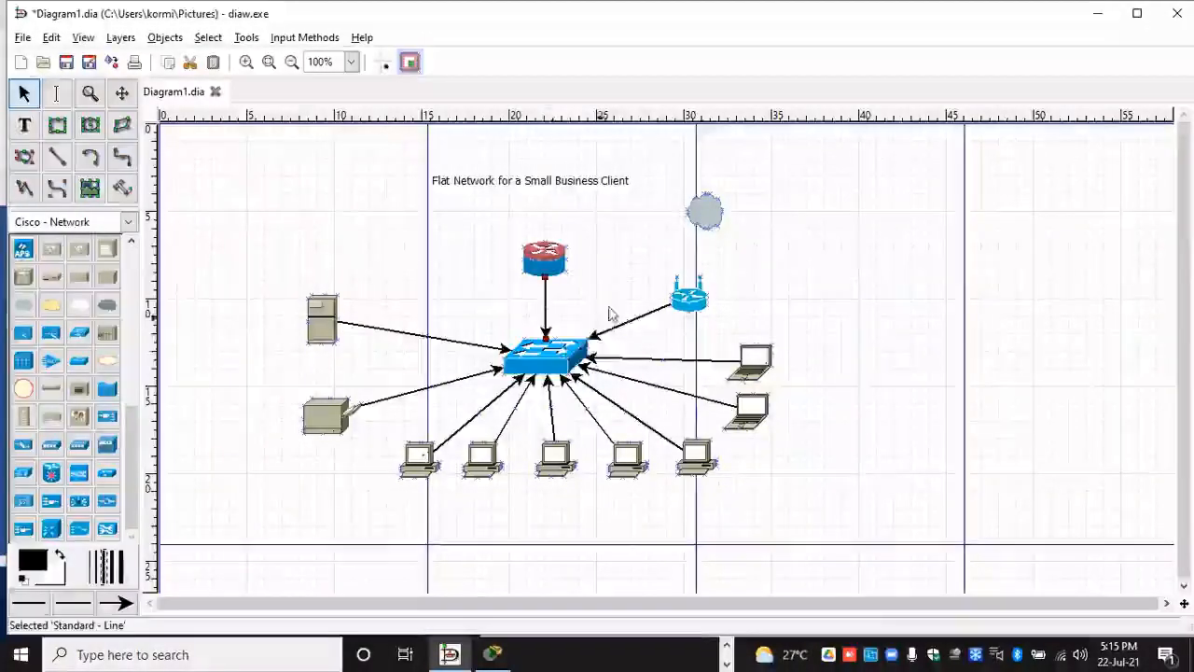
{"action": "left_click", "coordinate": [57, 156]}
{"action": "left_click", "coordinate": [706, 212]}
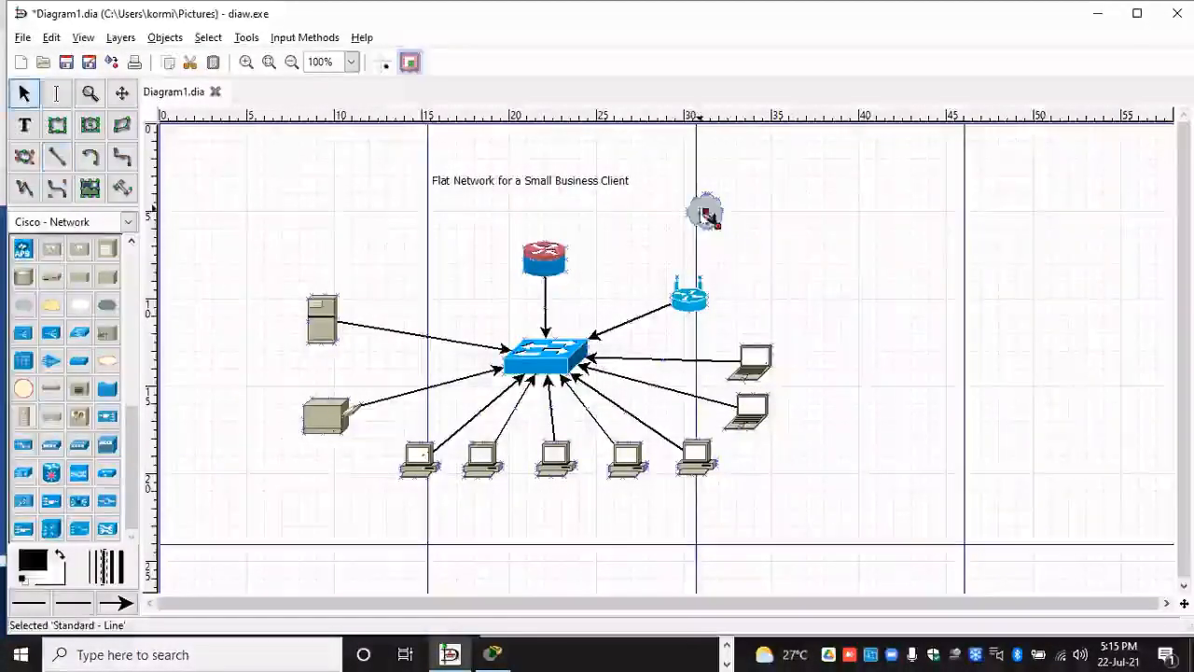
{"action": "left_click_drag", "start_coordinate": [723, 229], "coordinate": [569, 250]}
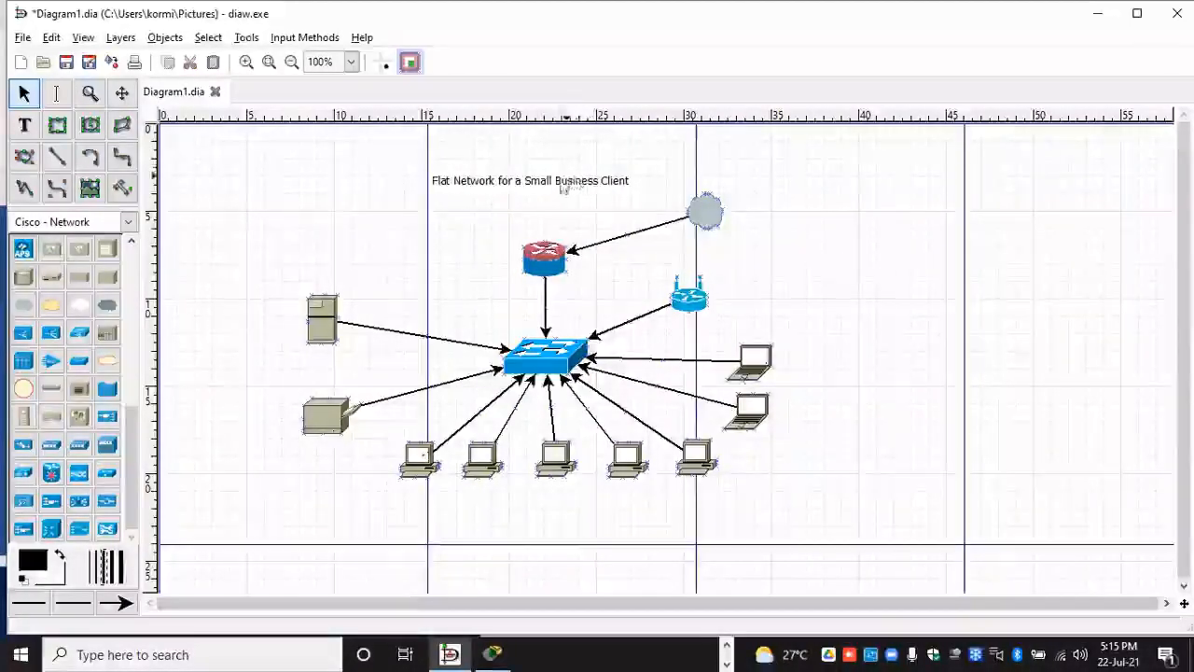
Step: Move the title up to about 2 down, and add the text label "ISP (Vodafone)" just above the Cloud
{"action": "left_click_drag", "start_coordinate": [556, 181], "coordinate": [550, 156]}
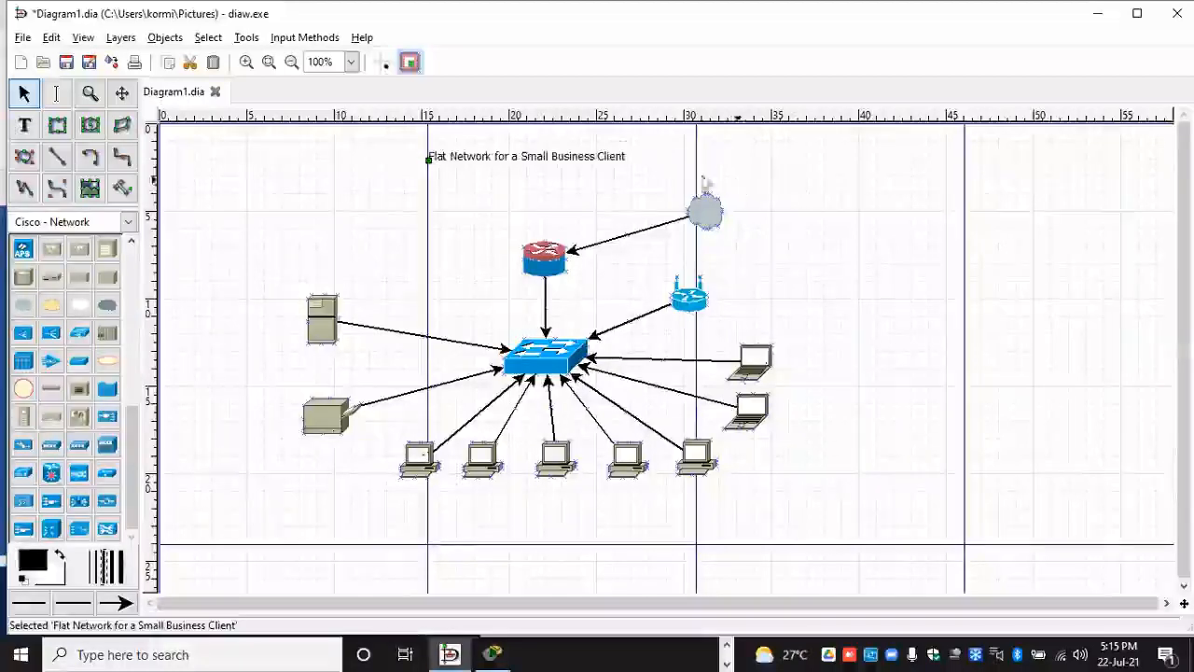
{"action": "left_click", "coordinate": [24, 124]}
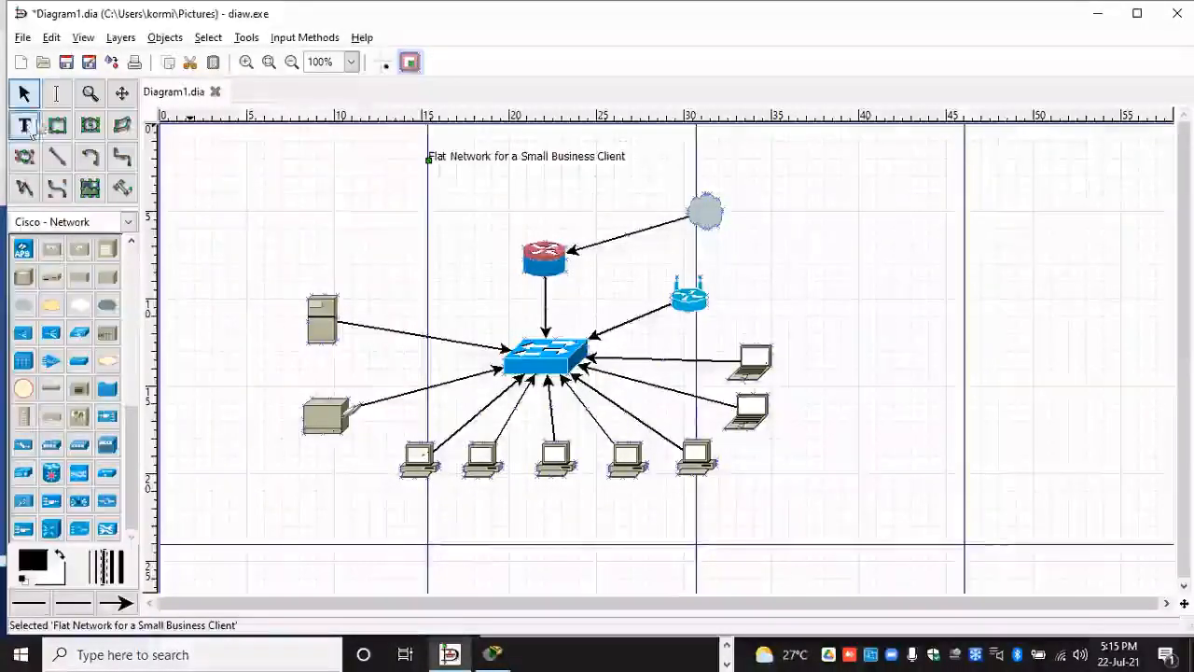
{"action": "left_click", "coordinate": [703, 173]}
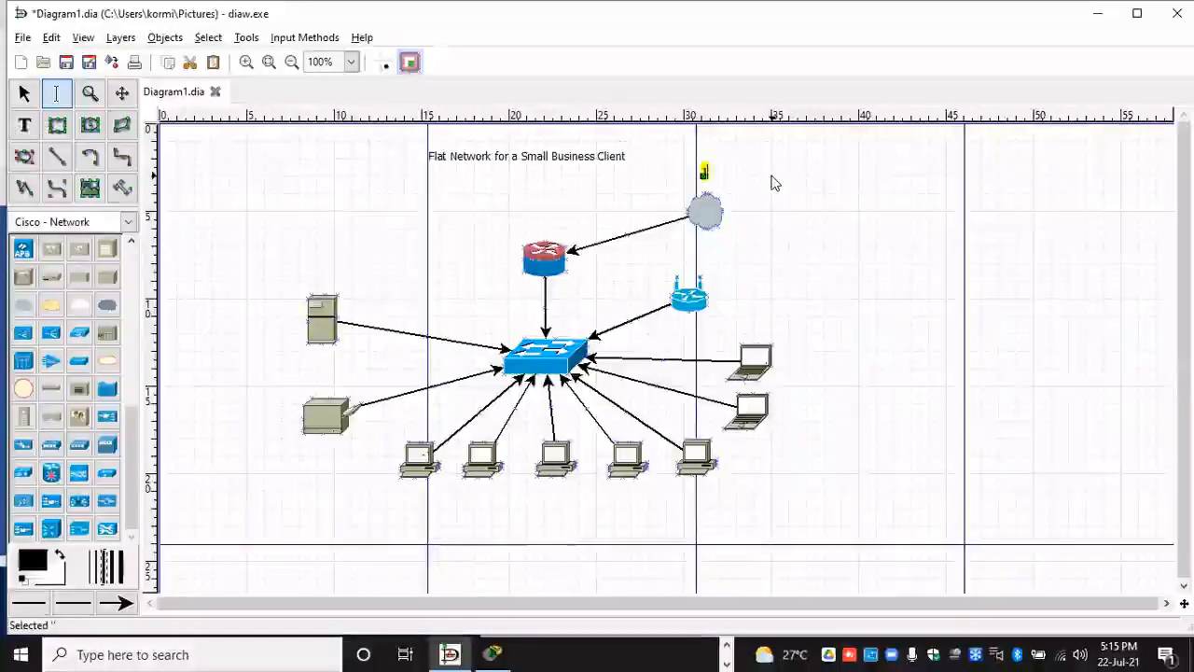
{"action": "type", "text": "ISP"}
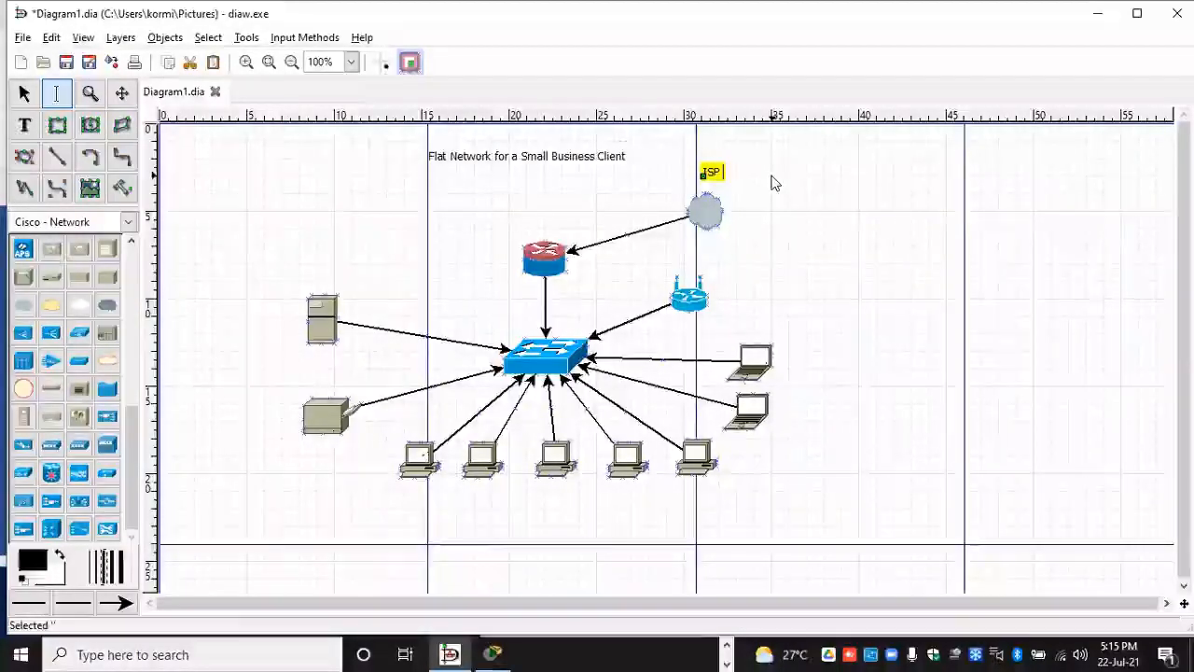
{"action": "type", "text": " ("}
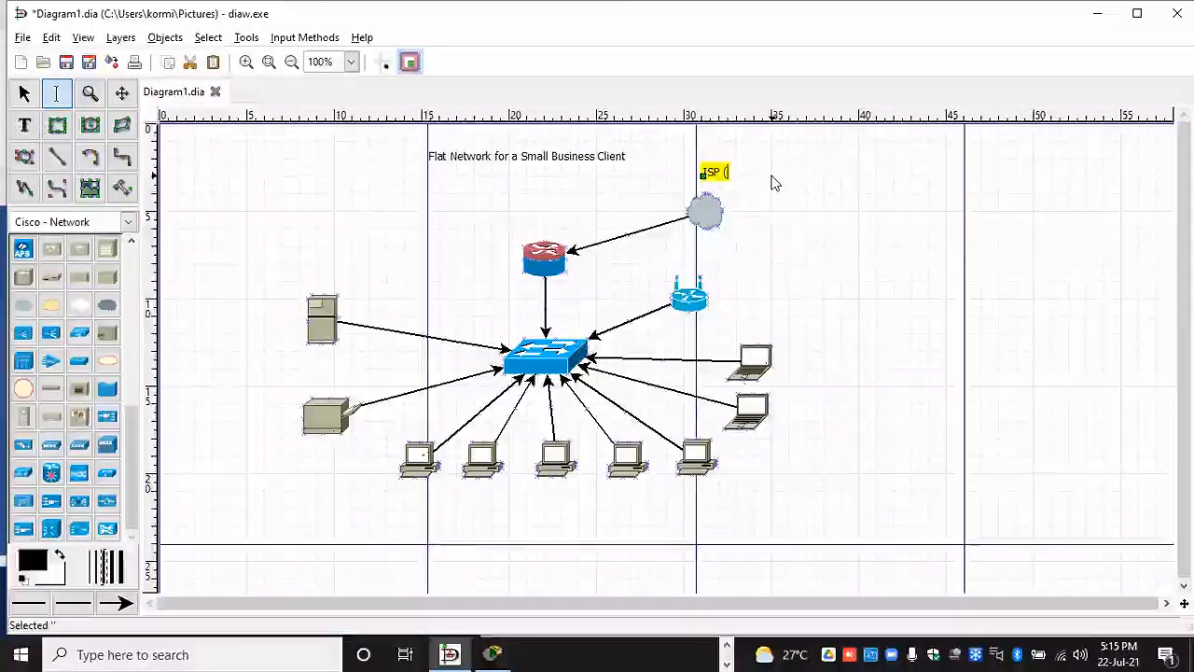
{"action": "type", "text": "VoI"}
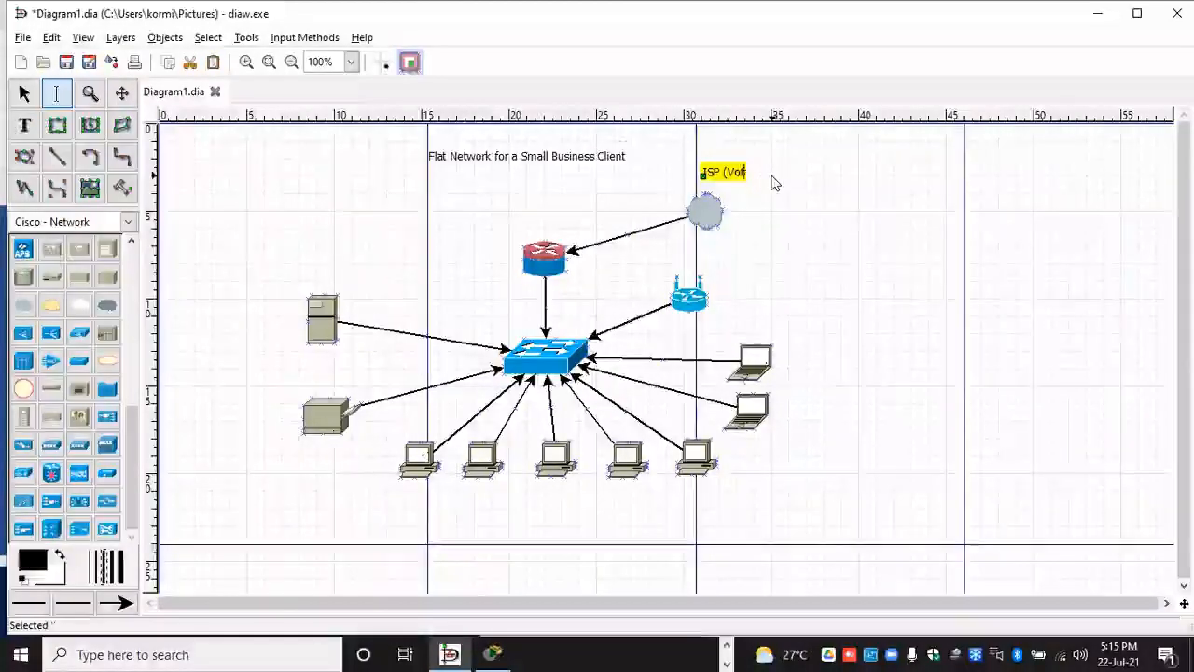
{"action": "type", "text": "afone"}
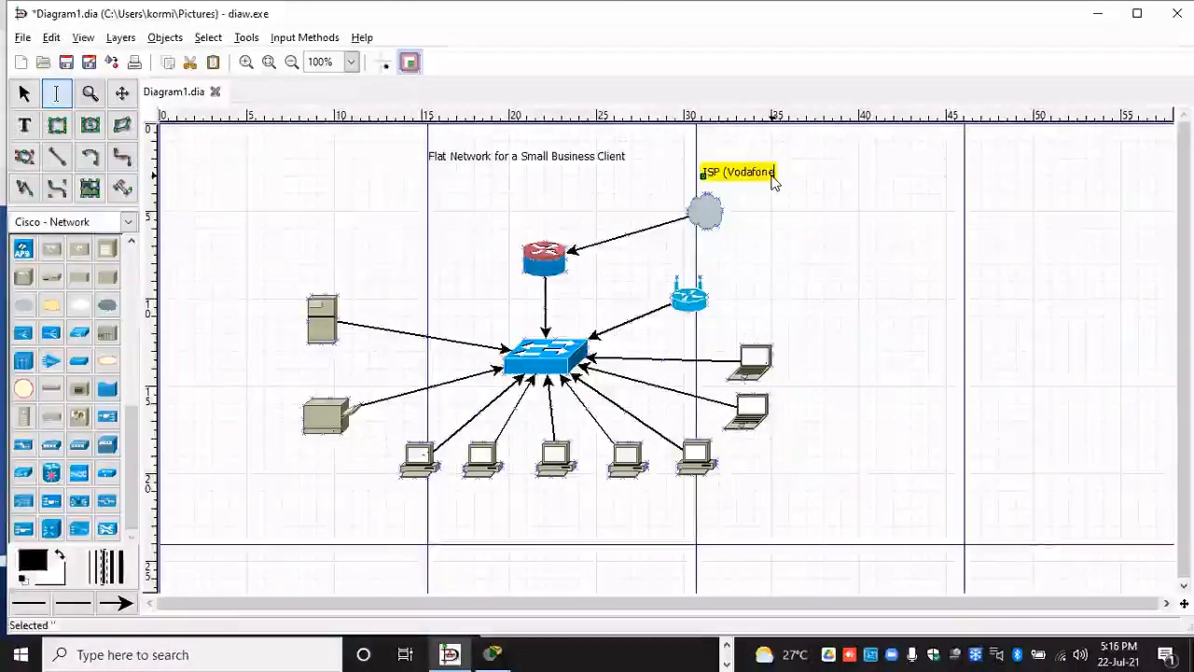
{"action": "type", "text": ")"}
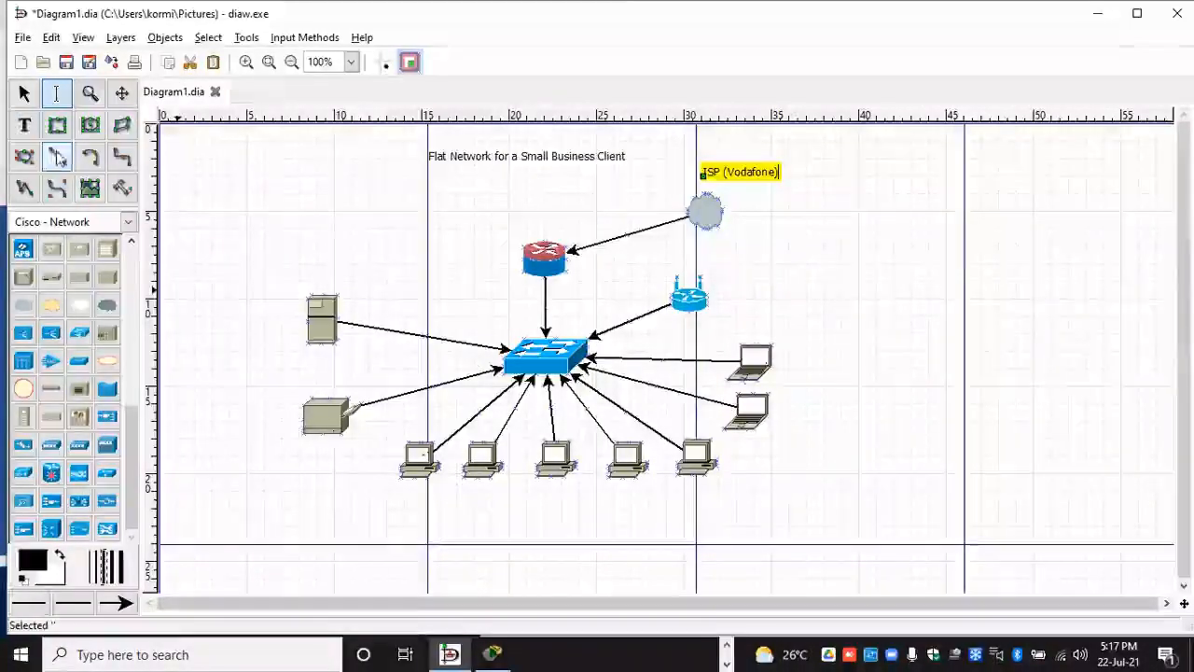
Step: Add the network address label "192.168.10.0/24" centred below the row of PCs, about 21 across and 23 down
{"action": "left_click", "coordinate": [57, 157]}
{"action": "left_click", "coordinate": [24, 125]}
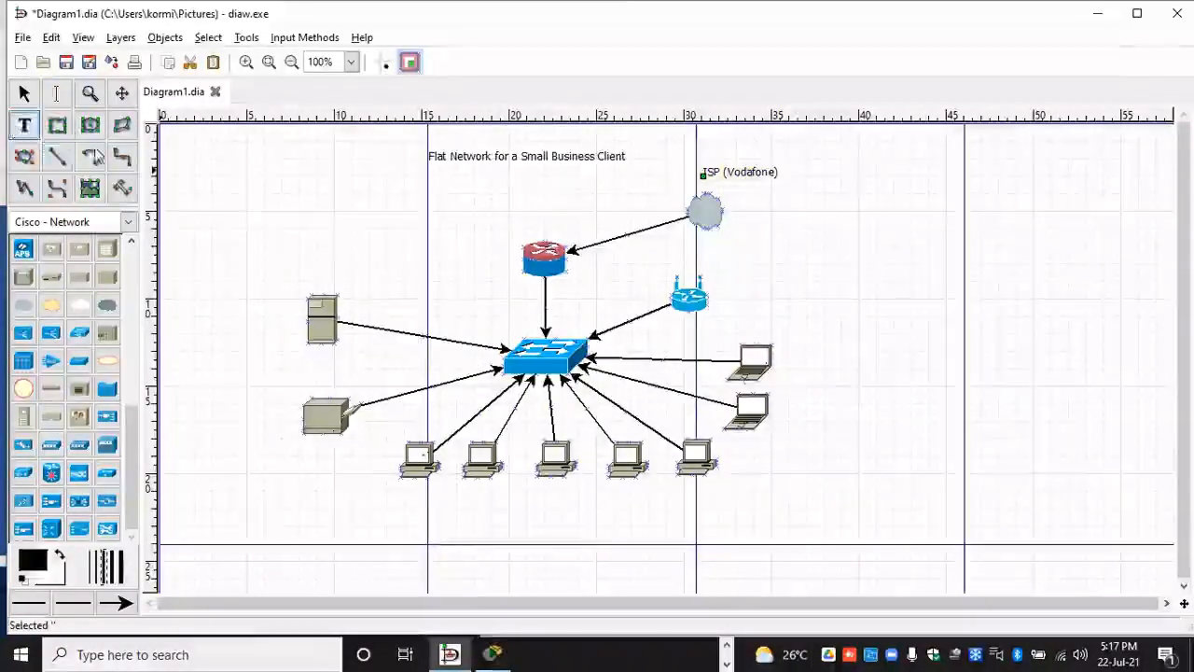
{"action": "left_click", "coordinate": [537, 515]}
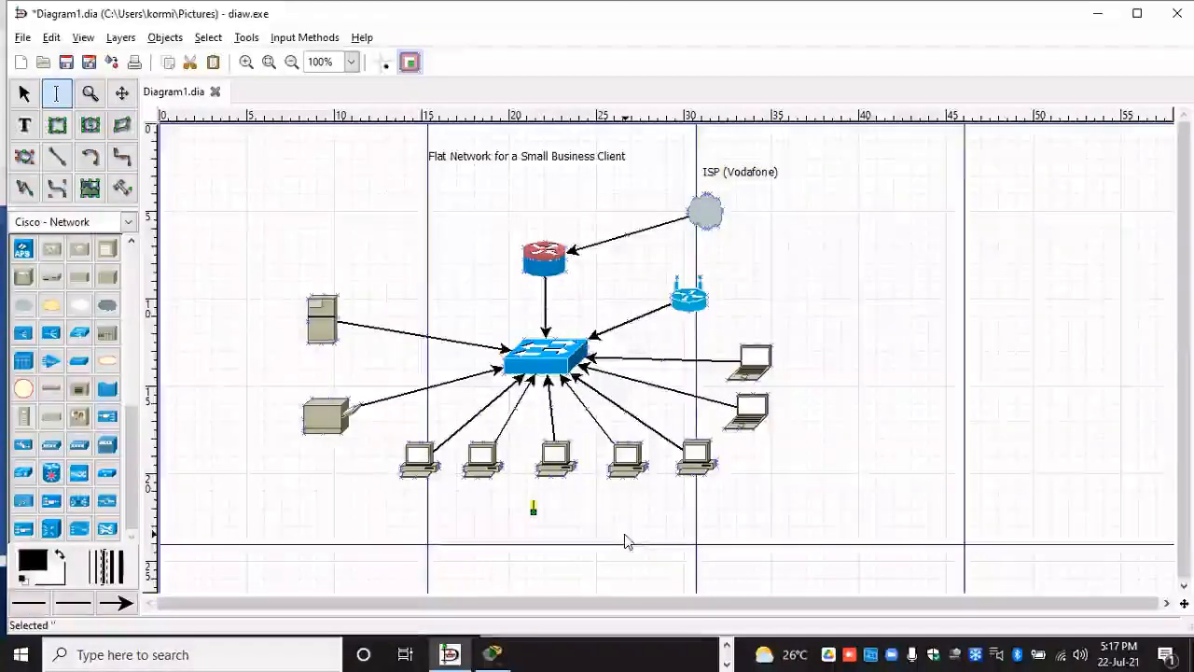
{"action": "type", "text": "192"}
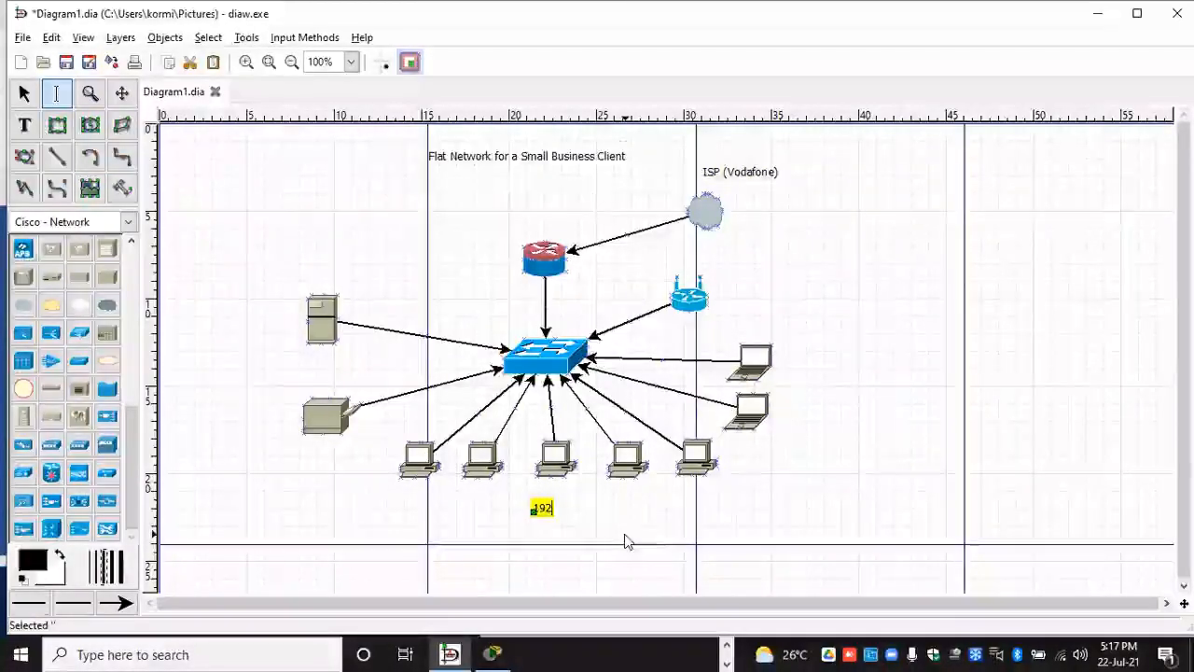
{"action": "type", "text": ".168"}
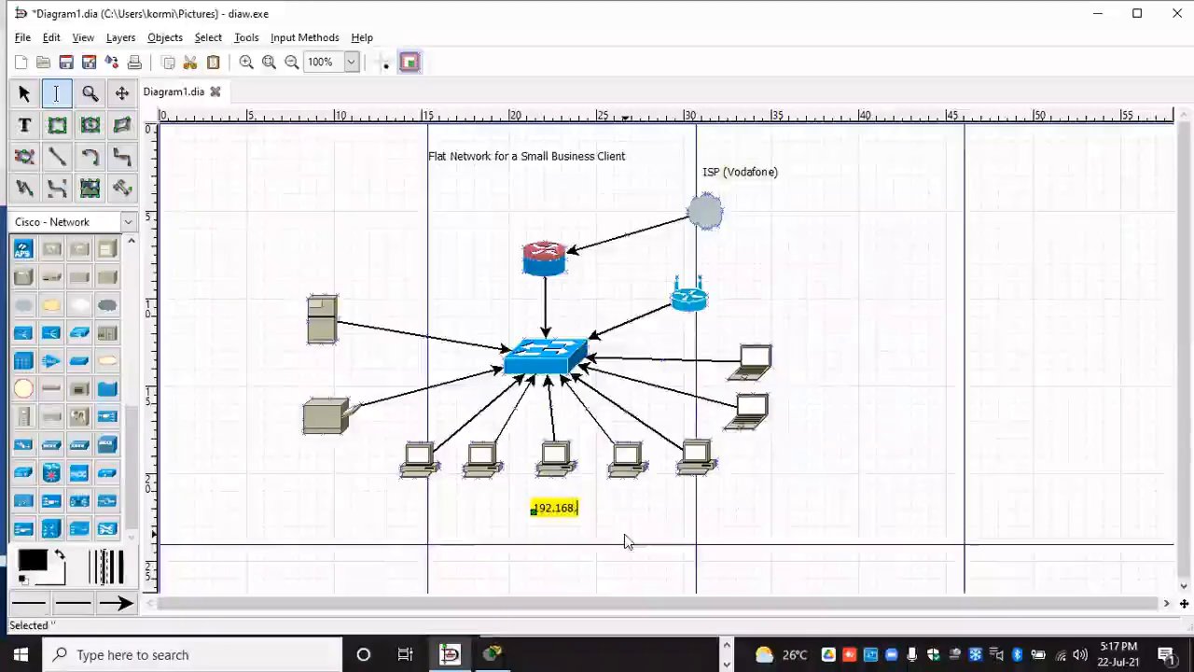
{"action": "type", "text": ".10"}
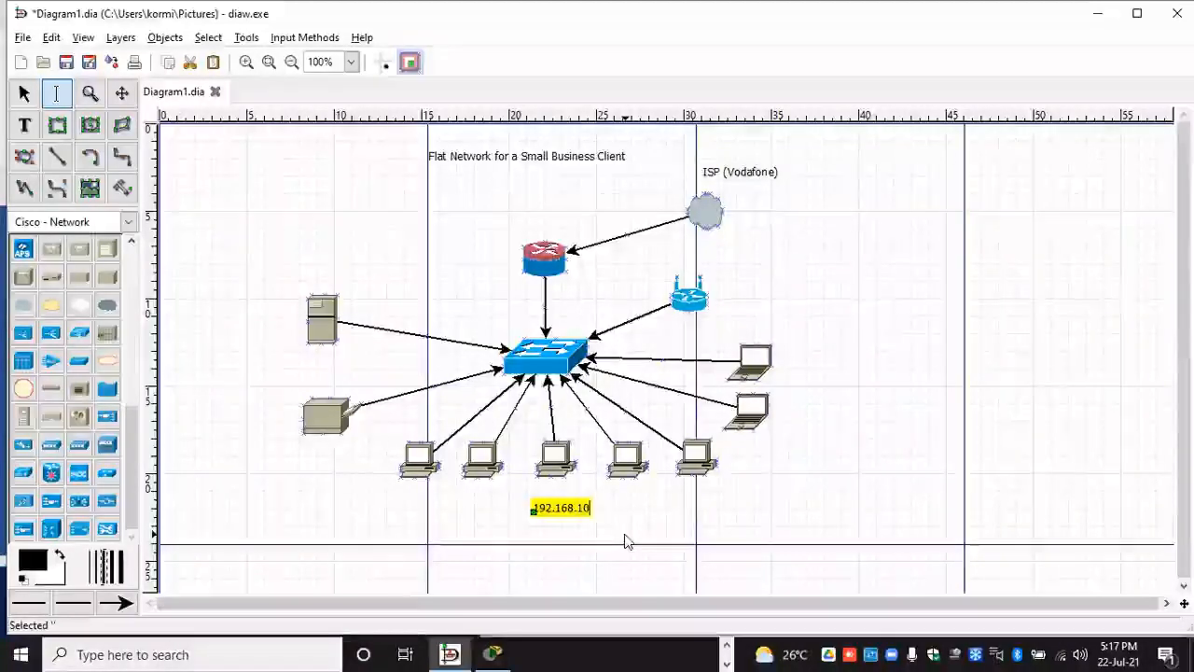
{"action": "type", "text": ".0/"}
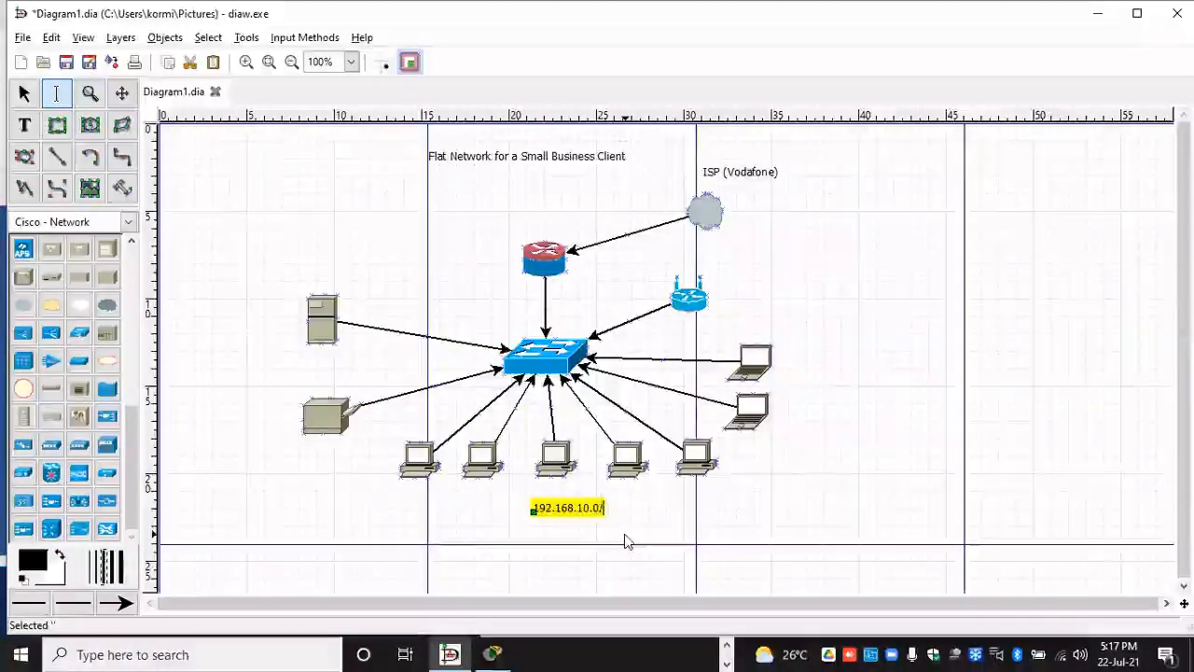
{"action": "type", "text": "24"}
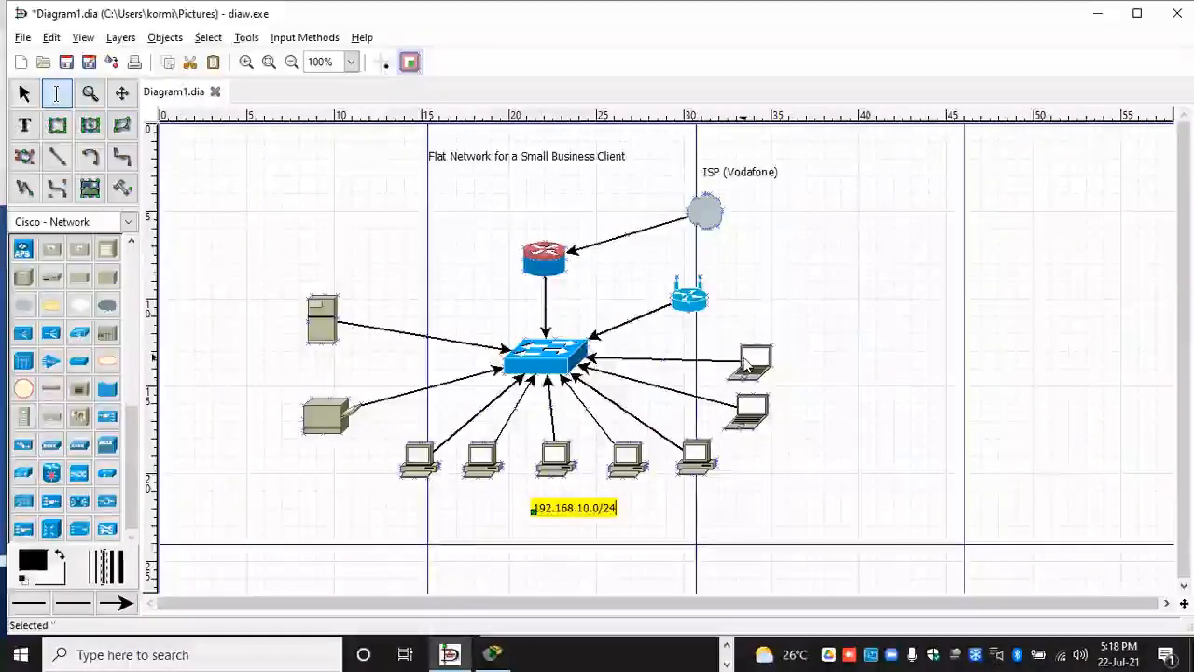
{"action": "left_click", "coordinate": [575, 511]}
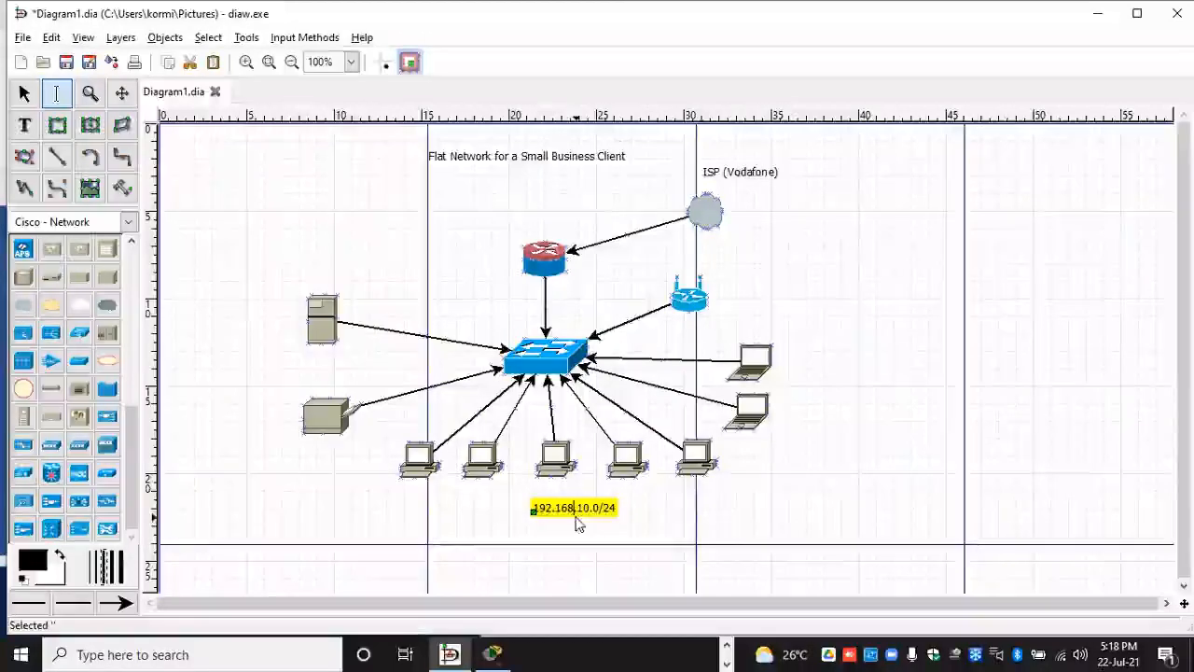
{"action": "left_click", "coordinate": [707, 524]}
{"action": "left_click_drag", "start_coordinate": [589, 509], "coordinate": [584, 519]}
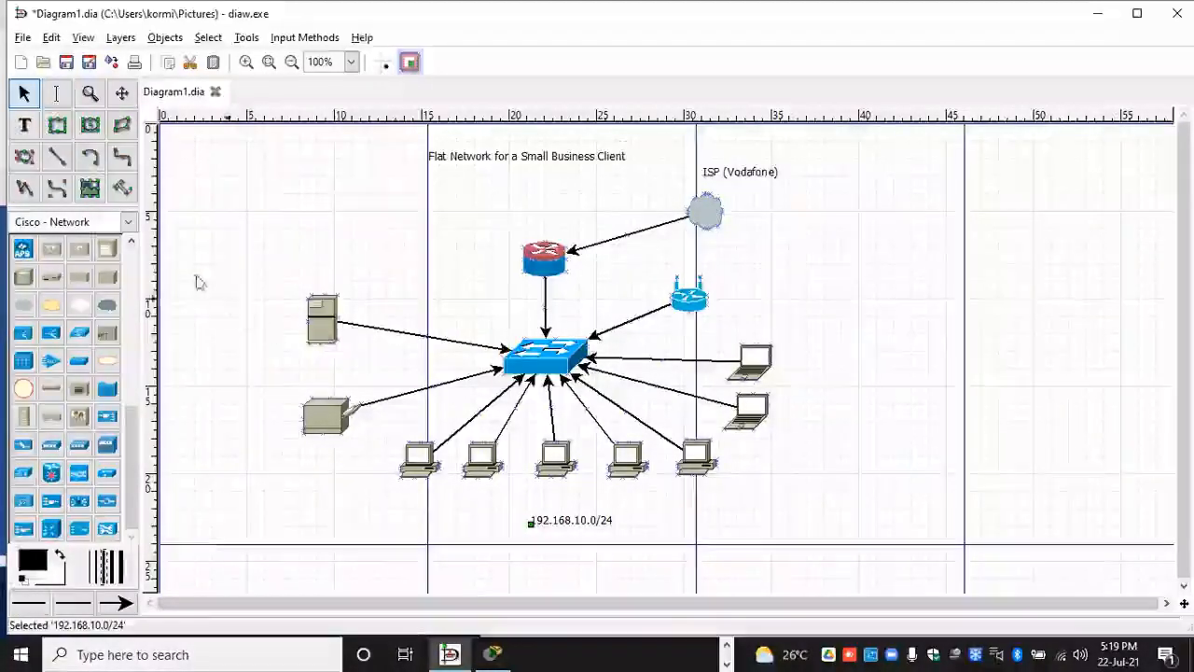
Step: Add the address label "192.168.10.5/24" centred just below the file server, about 7 across and 13 down
{"action": "left_click", "coordinate": [24, 125]}
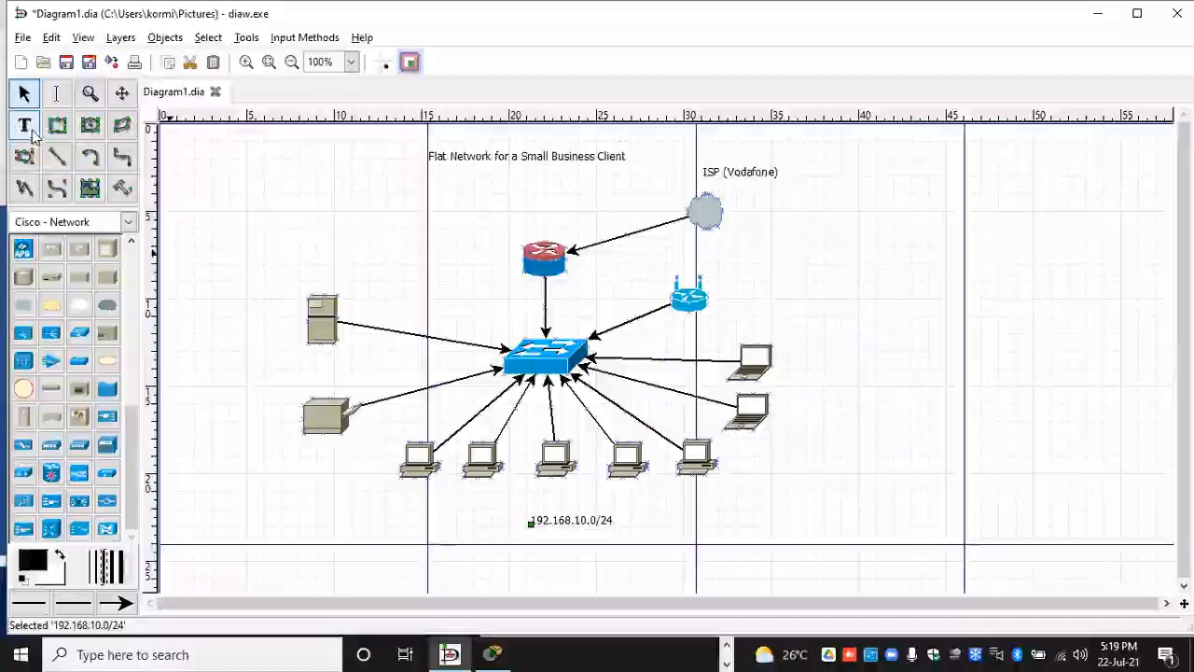
{"action": "left_click", "coordinate": [293, 359]}
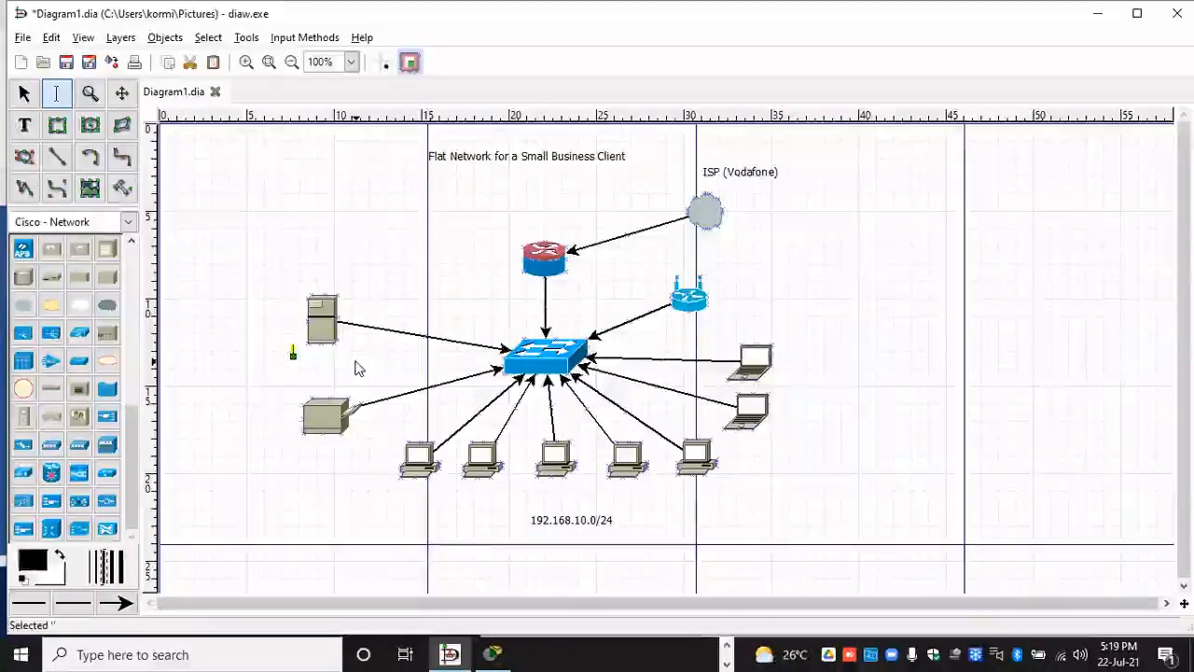
{"action": "type", "text": "192.1"}
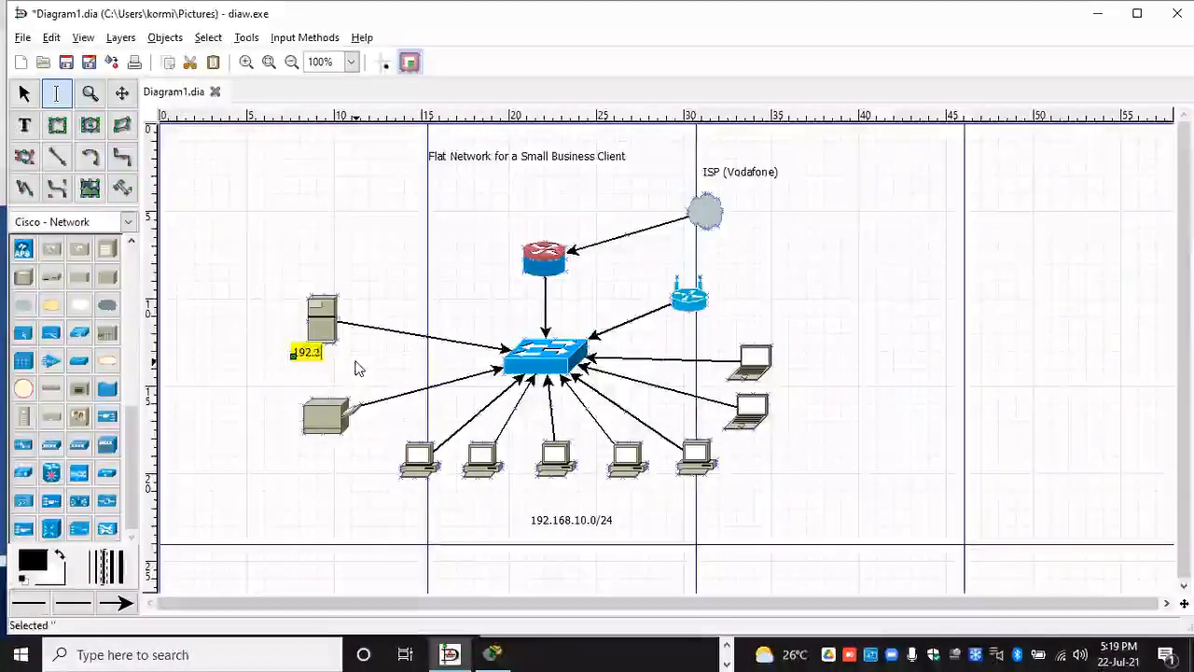
{"action": "type", "text": "68.1"}
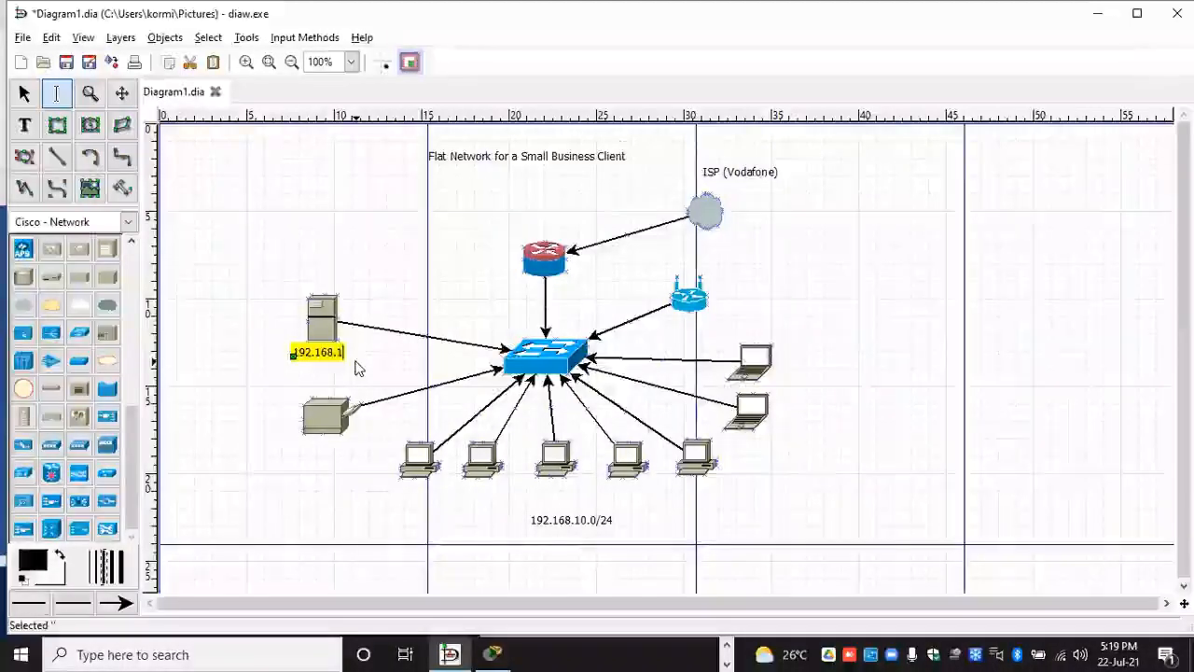
{"action": "type", "text": "0."}
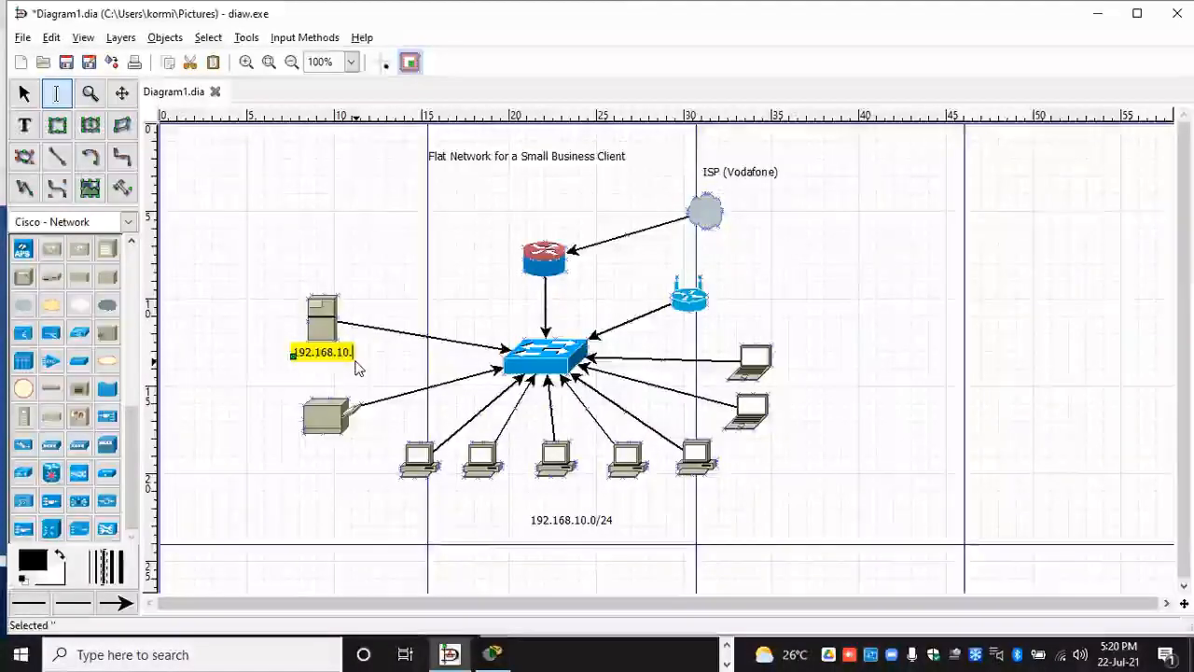
{"action": "type", "text": "5"}
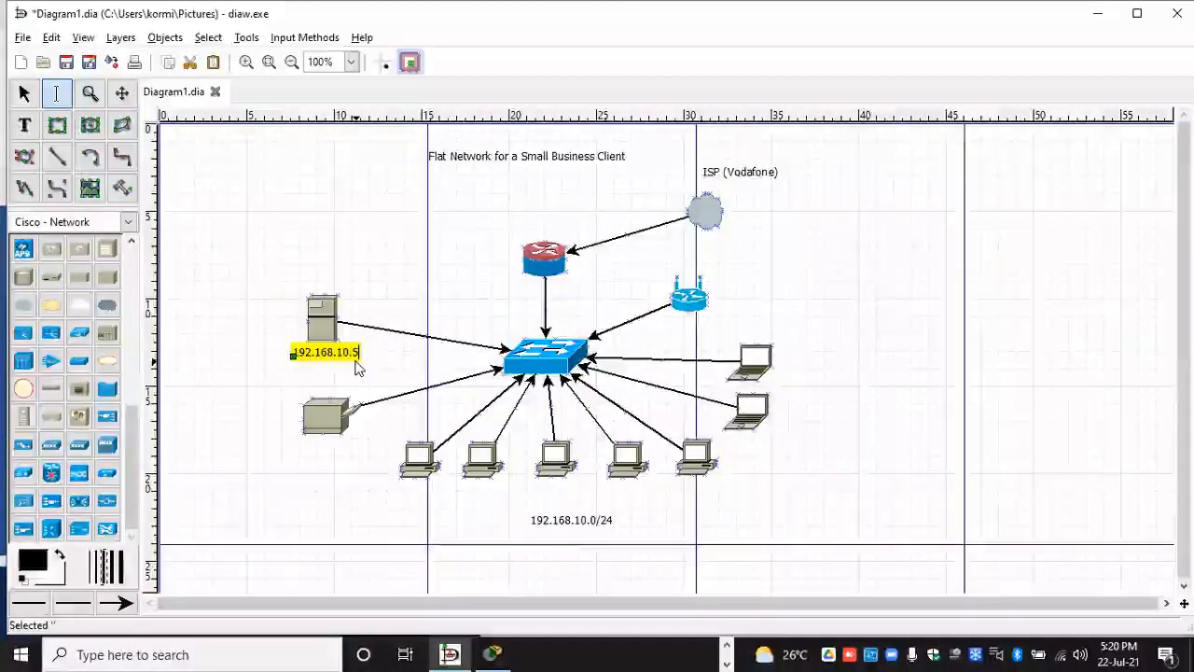
{"action": "type", "text": "/24"}
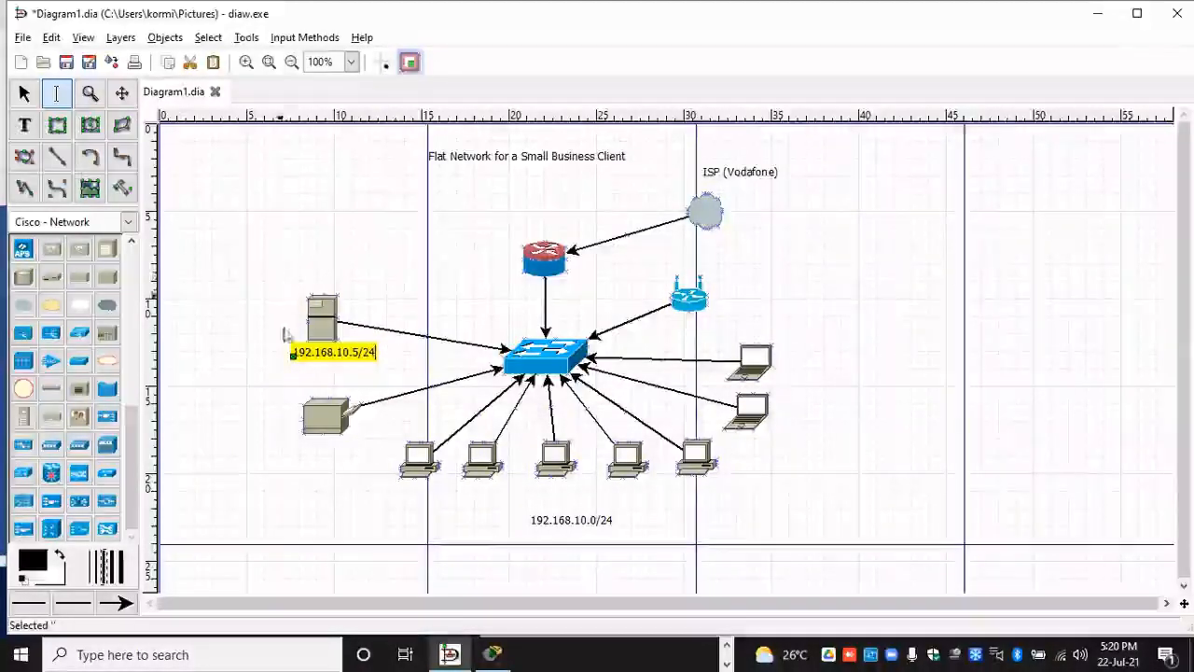
{"action": "left_click", "coordinate": [330, 374]}
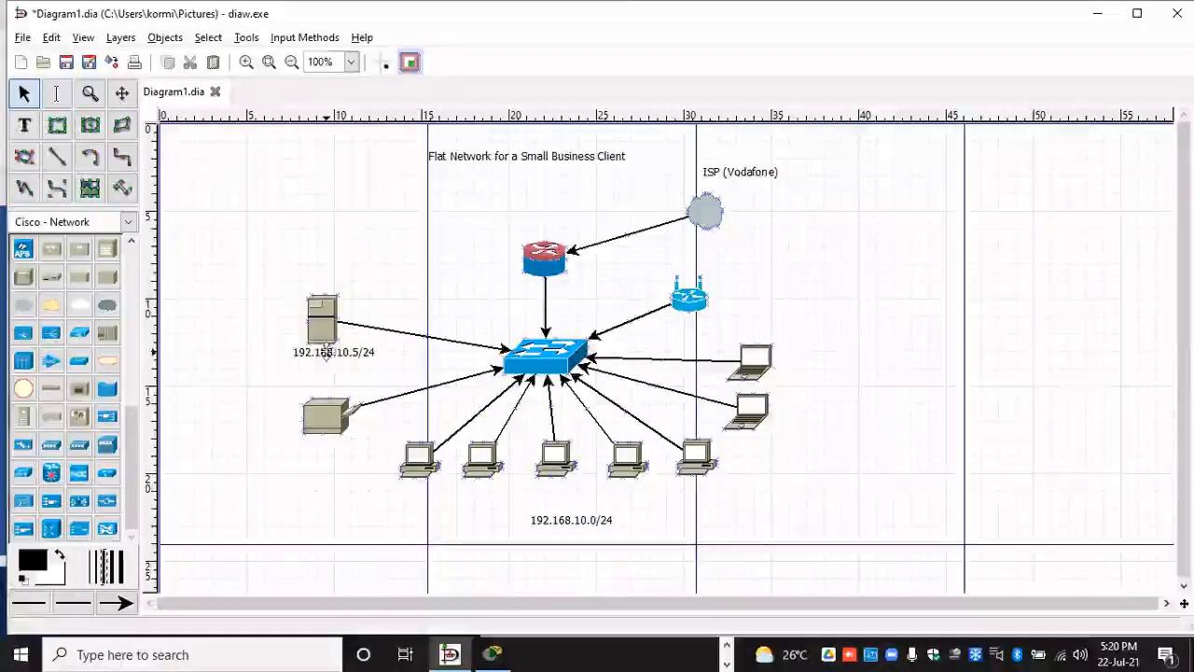
{"action": "left_click_drag", "start_coordinate": [326, 352], "coordinate": [317, 355]}
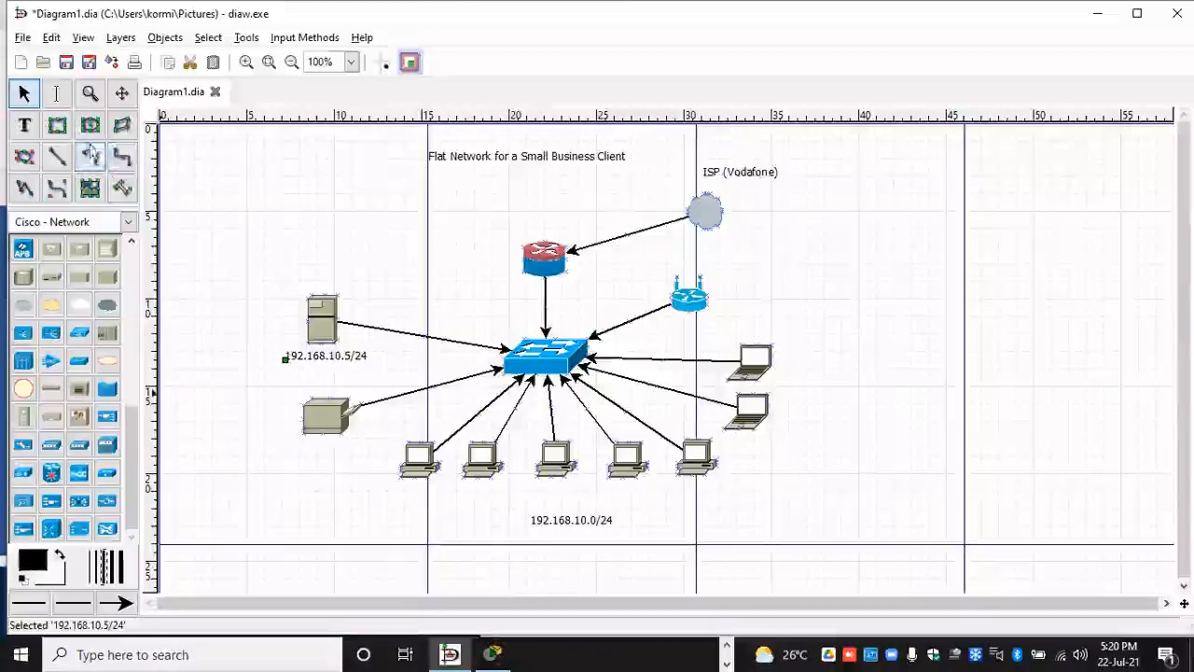
Step: Add an address label with "192.168.10.6" and its prefix length just below the printer, about 8 across and 18 down
{"action": "left_click", "coordinate": [24, 125]}
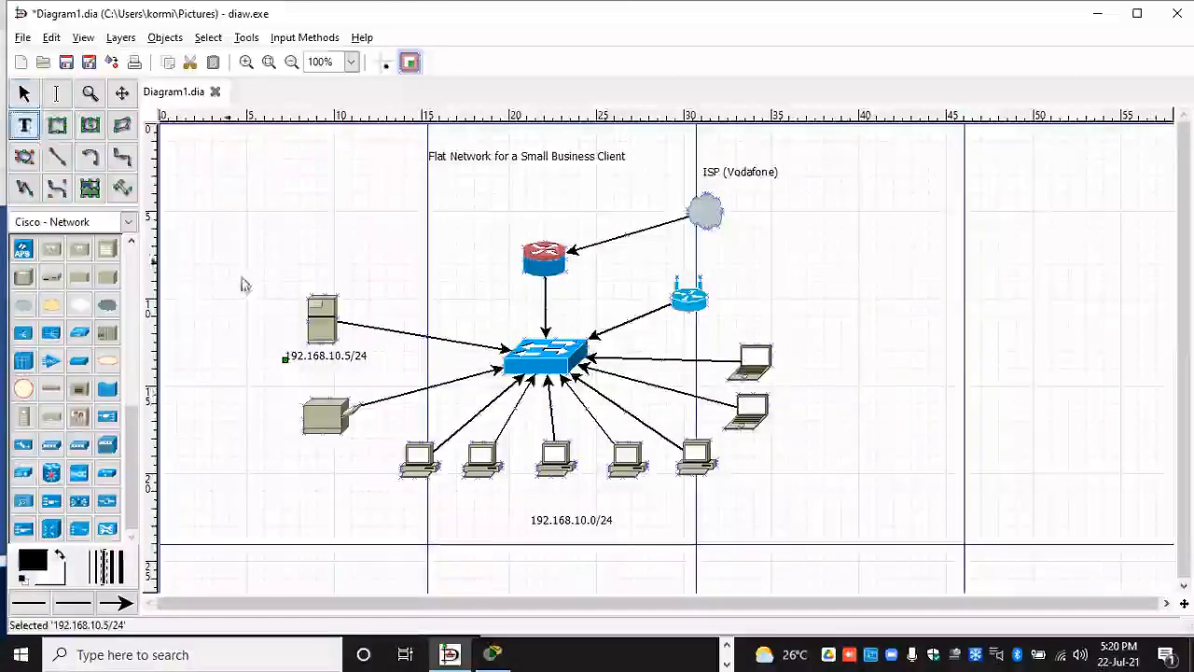
{"action": "left_click", "coordinate": [299, 448]}
{"action": "type", "text": "19"}
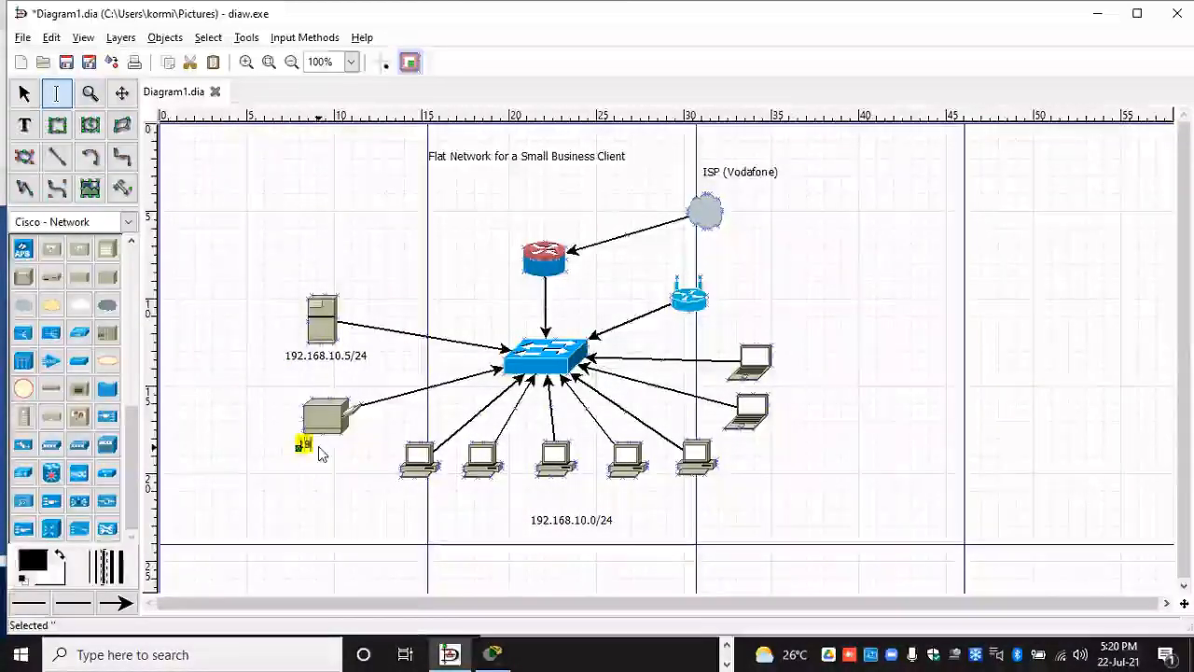
{"action": "type", "text": "2.168"}
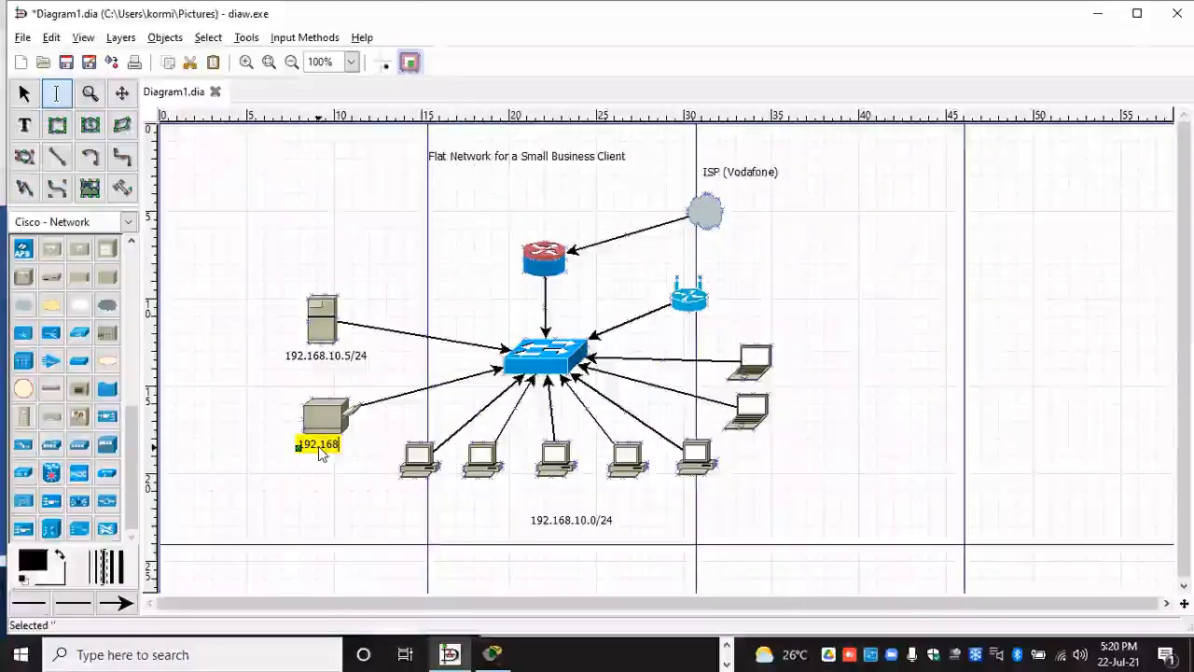
{"action": "type", "text": ".10."}
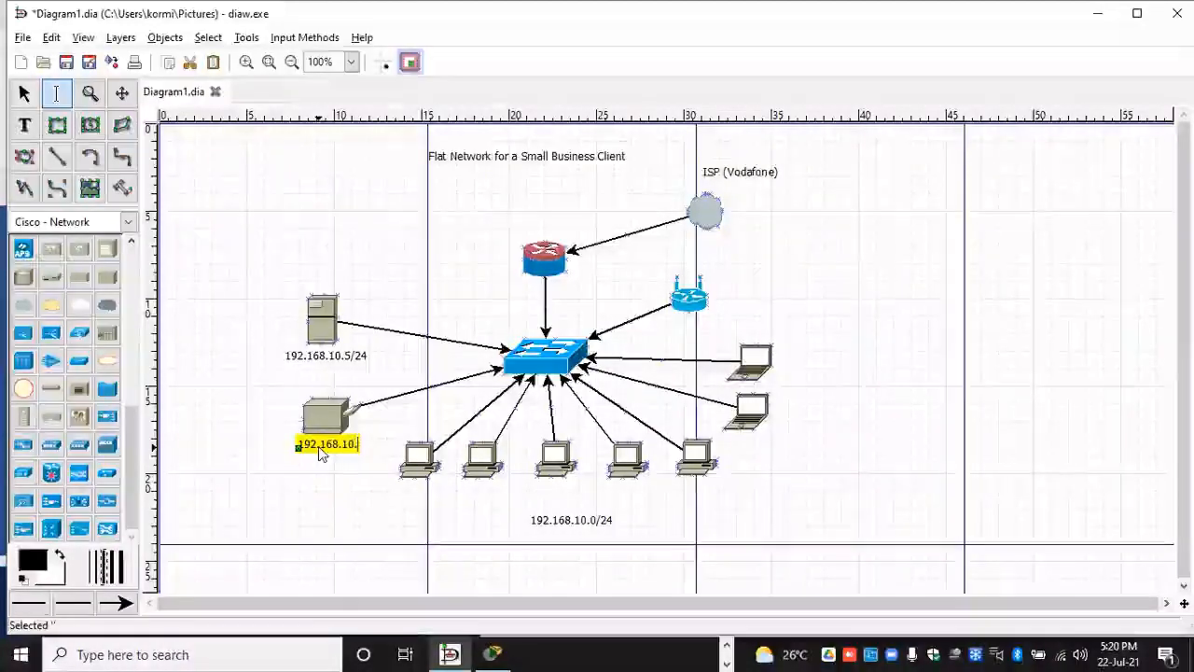
{"action": "type", "text": "6"}
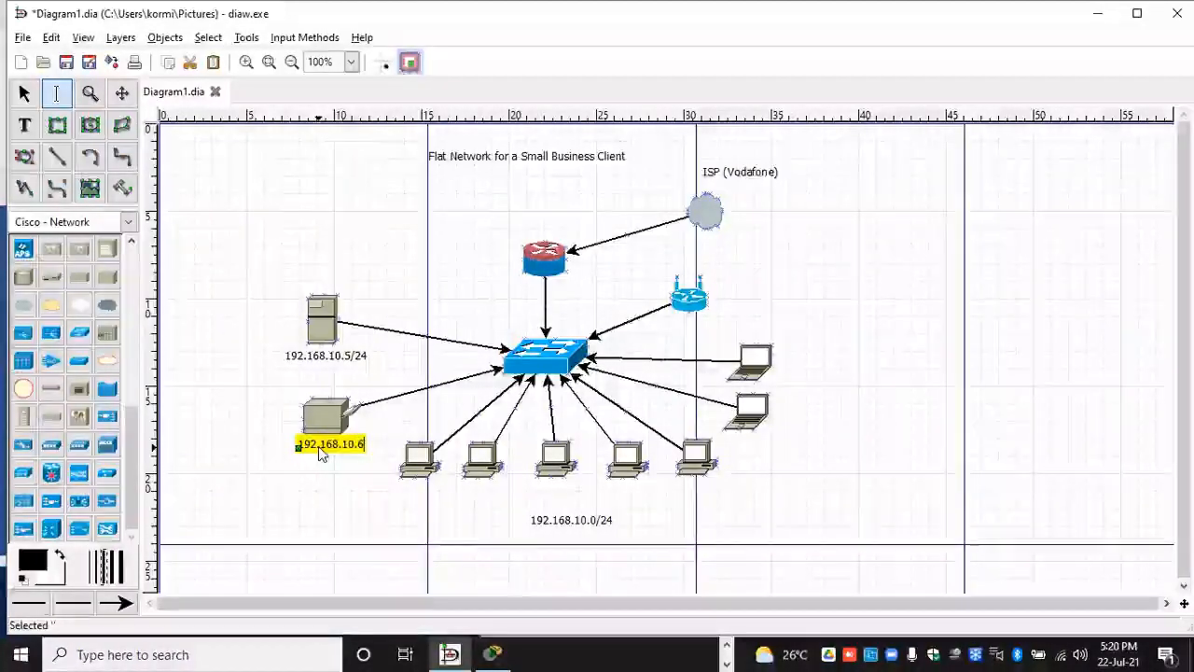
{"action": "type", "text": "/23"}
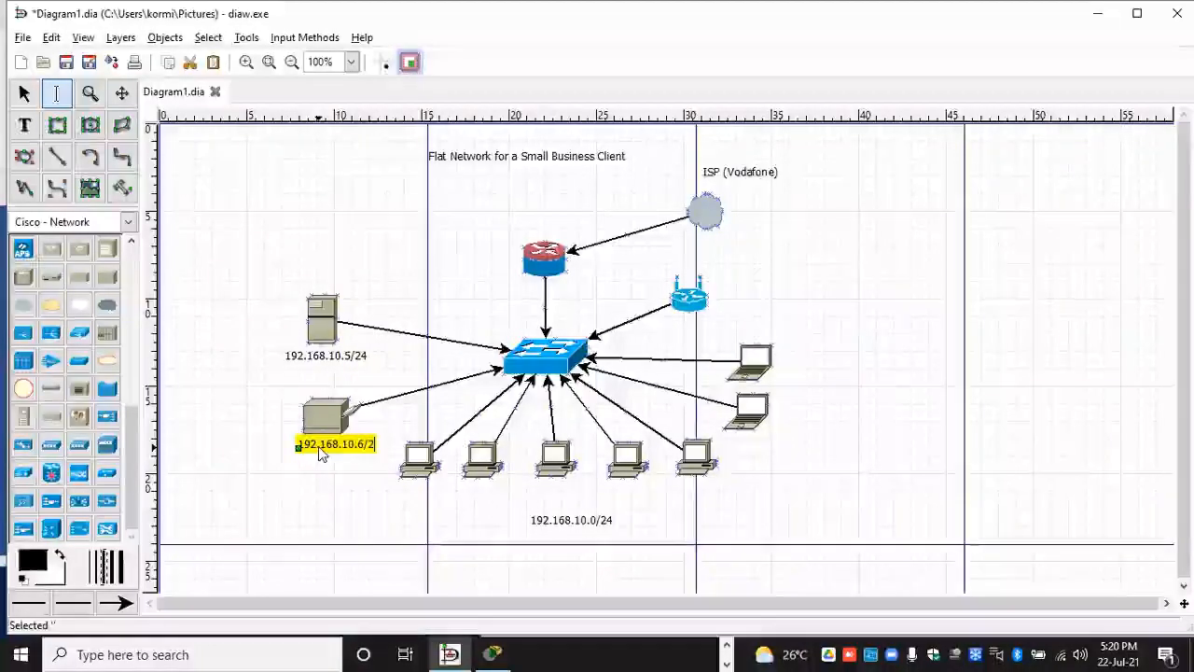